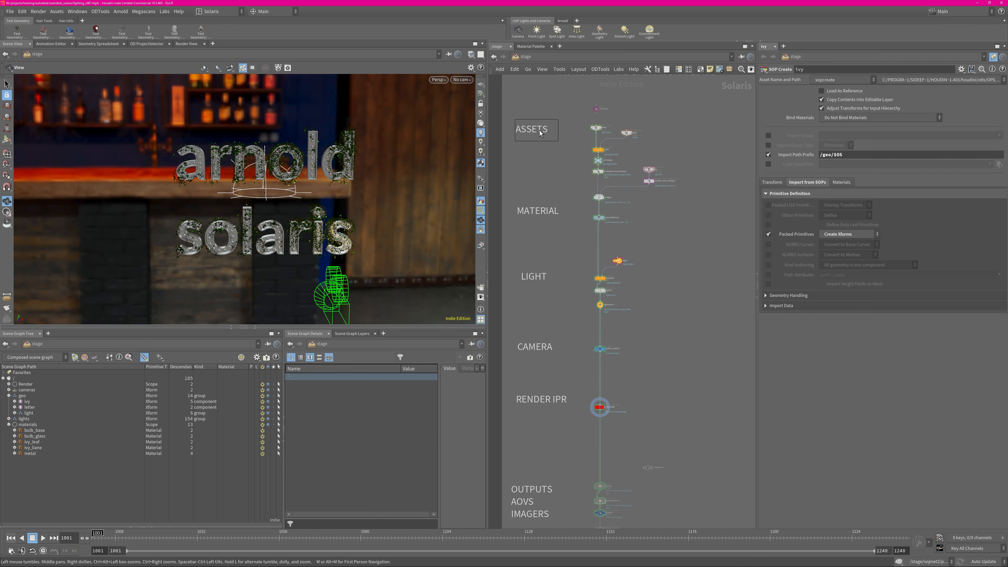
# Look over the stage network from the ASSETS section down through materials, lights, camera, outputs and the RENDER section
pyautogui.moveTo(561, 440); pyautogui.dragTo(565, 304, button='middle')
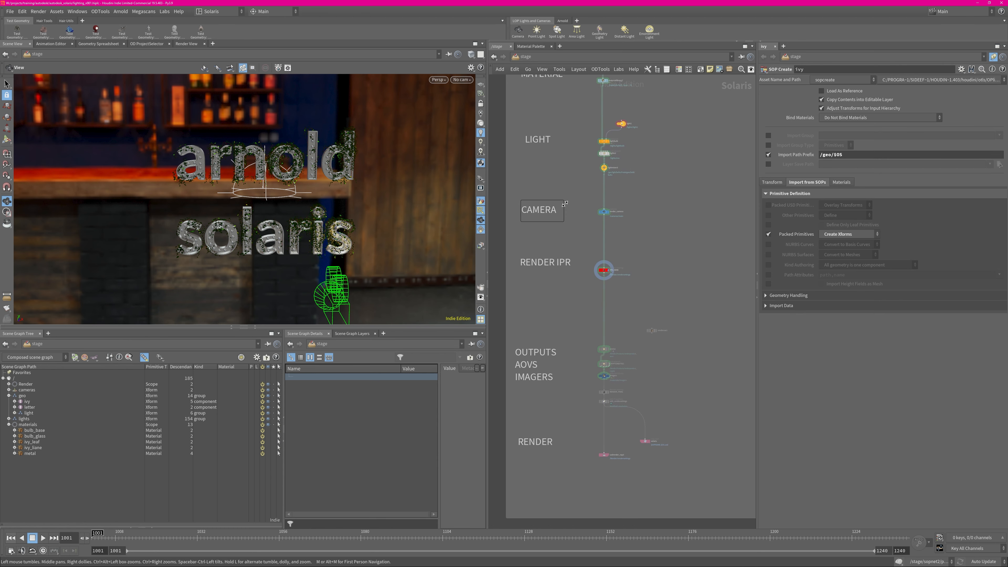
pyautogui.moveTo(563, 140); pyautogui.dragTo(571, 333, button='middle')
pyautogui.moveTo(545, 200); pyautogui.dragTo(580, 238, button='right')
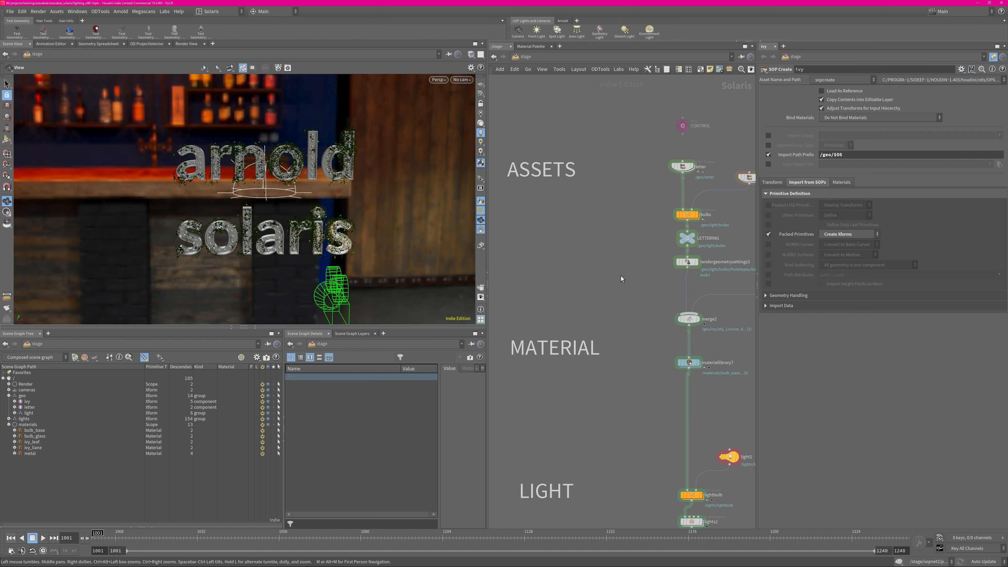
pyautogui.moveTo(616, 203); pyautogui.dragTo(551, 220, button='right')
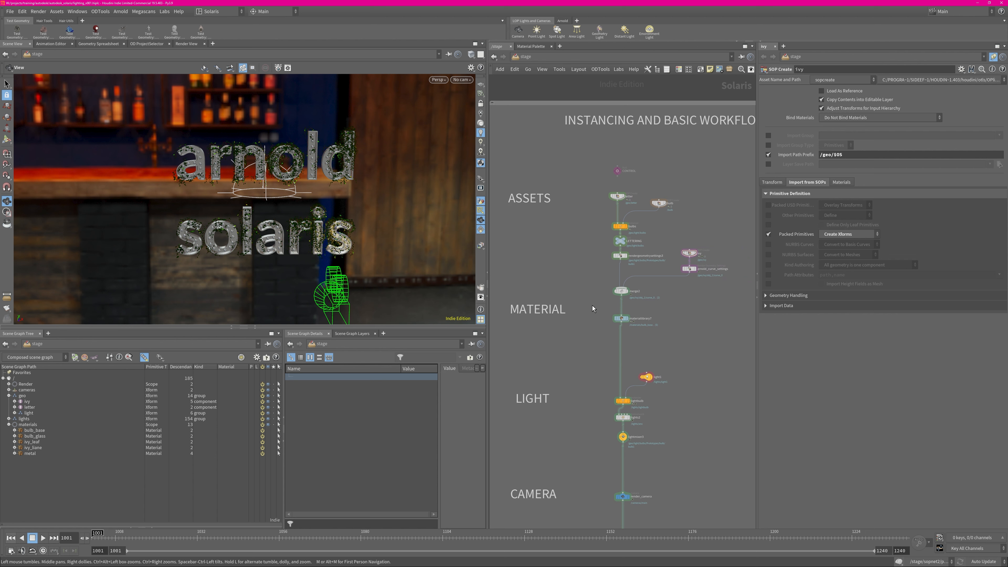
pyautogui.moveTo(596, 375); pyautogui.dragTo(606, 178, button='middle')
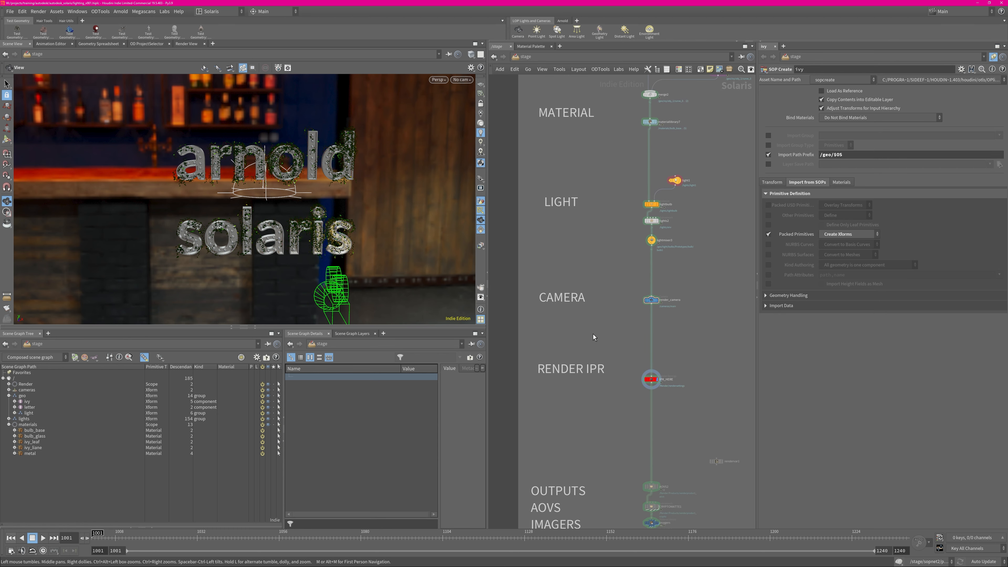
pyautogui.moveTo(655, 322); pyautogui.dragTo(626, 479, button='middle')
pyautogui.moveTo(640, 433); pyautogui.dragTo(637, 262, button='middle')
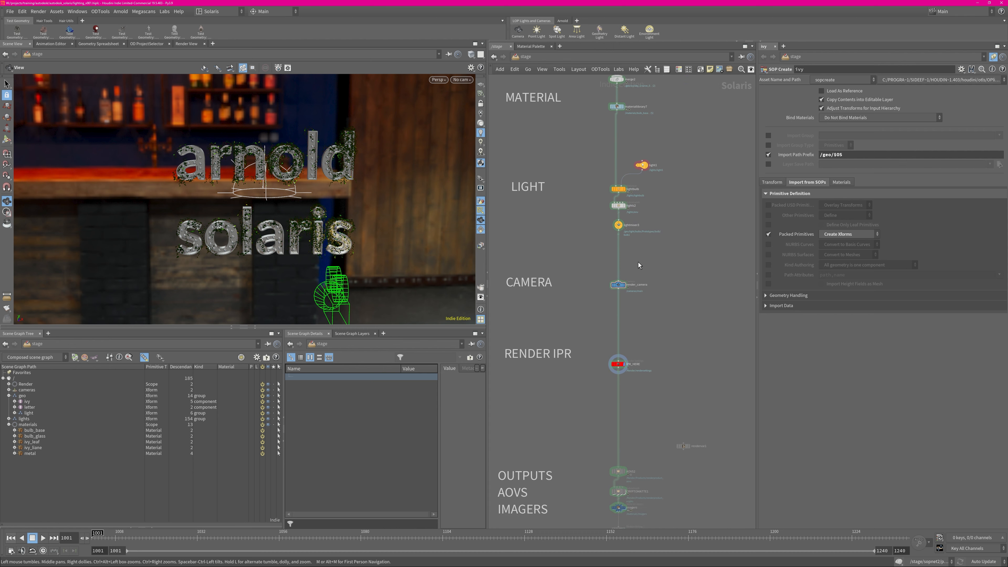
pyautogui.moveTo(573, 412); pyautogui.dragTo(598, 352, button='middle')
pyautogui.scroll(4, 598, 352)
pyautogui.scroll(-4, 704, 251)
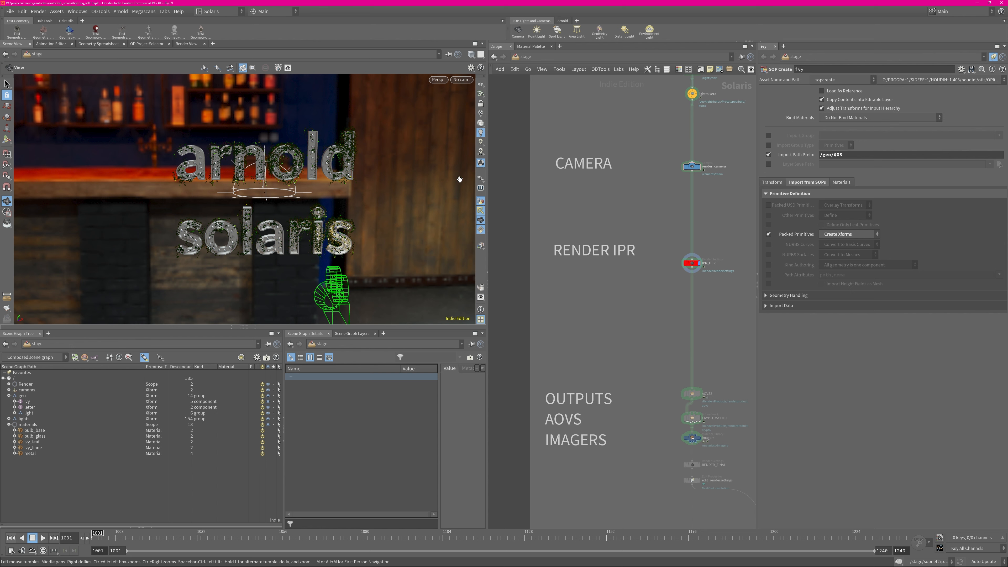
pyautogui.moveTo(638, 381); pyautogui.dragTo(609, 218, button='middle')
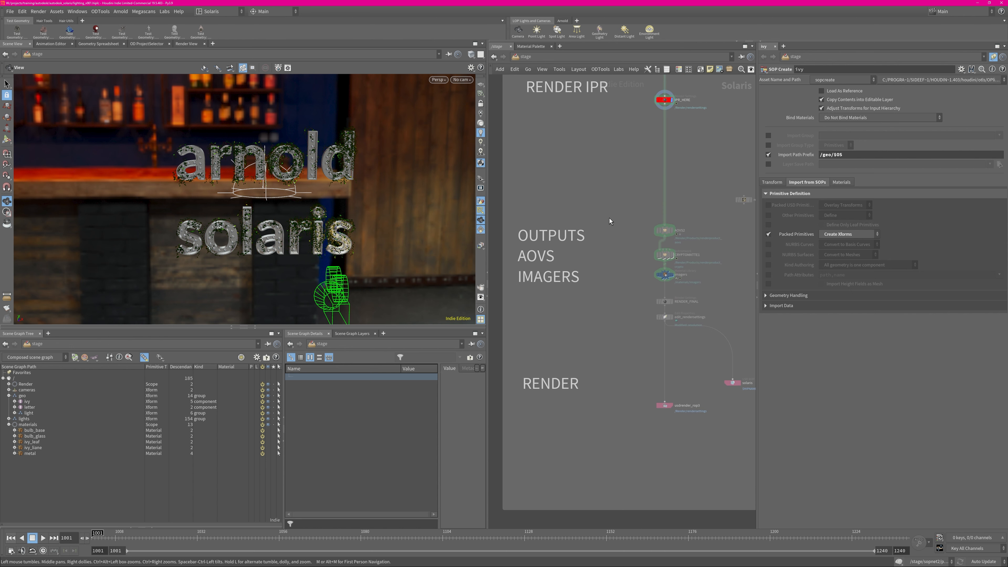
pyautogui.moveTo(630, 293); pyautogui.dragTo(640, 286, button='right')
pyautogui.moveTo(639, 287); pyautogui.dragTo(585, 305, button='middle')
pyautogui.moveTo(547, 221); pyautogui.dragTo(605, 204, button='middle')
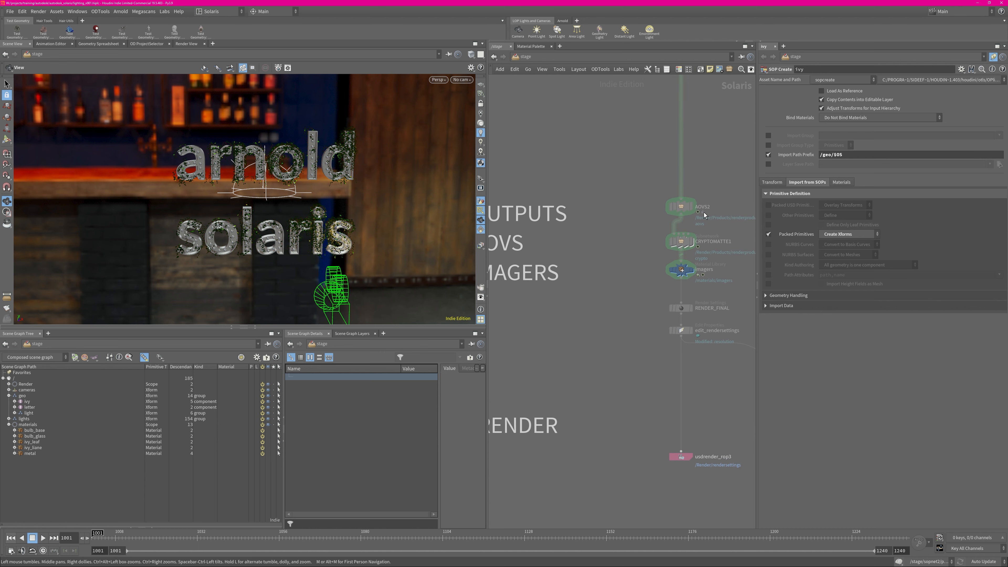
# Examine the settings of the AOVS2, RENDER_FINAL and edit_rendersettings nodes
pyautogui.click(692, 206)
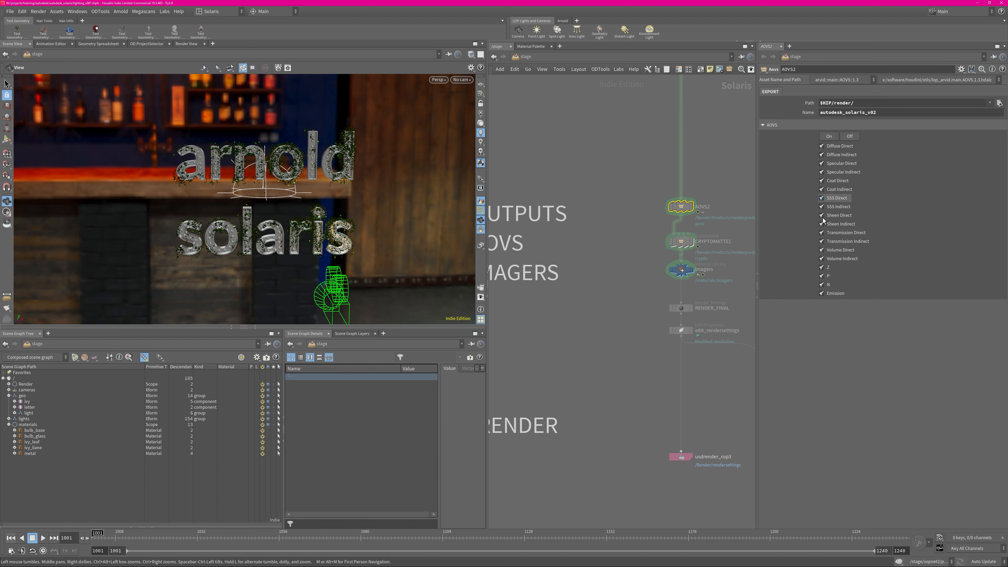
pyautogui.click(770, 126)
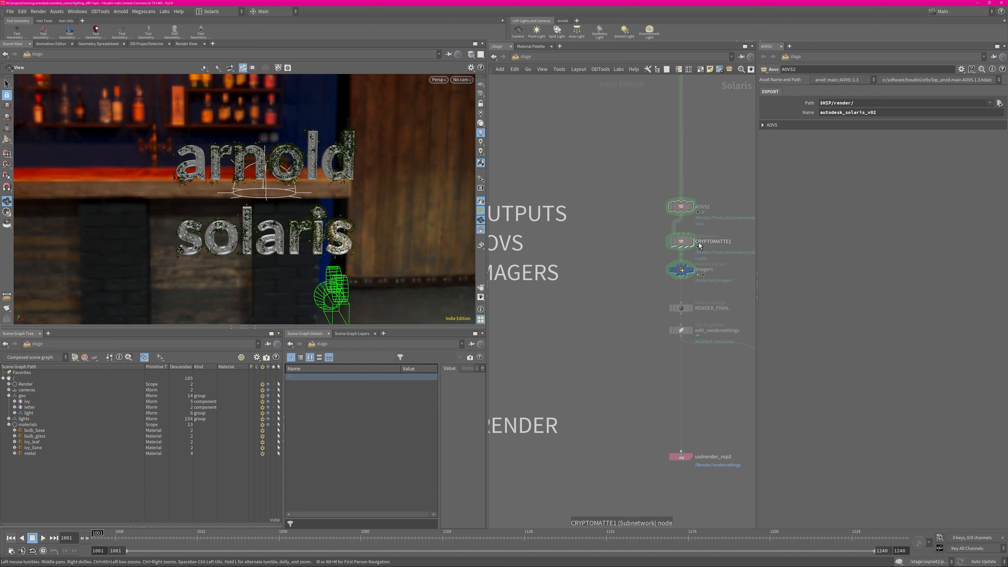
pyautogui.moveTo(638, 330); pyautogui.dragTo(606, 279, button='middle')
pyautogui.click(649, 257)
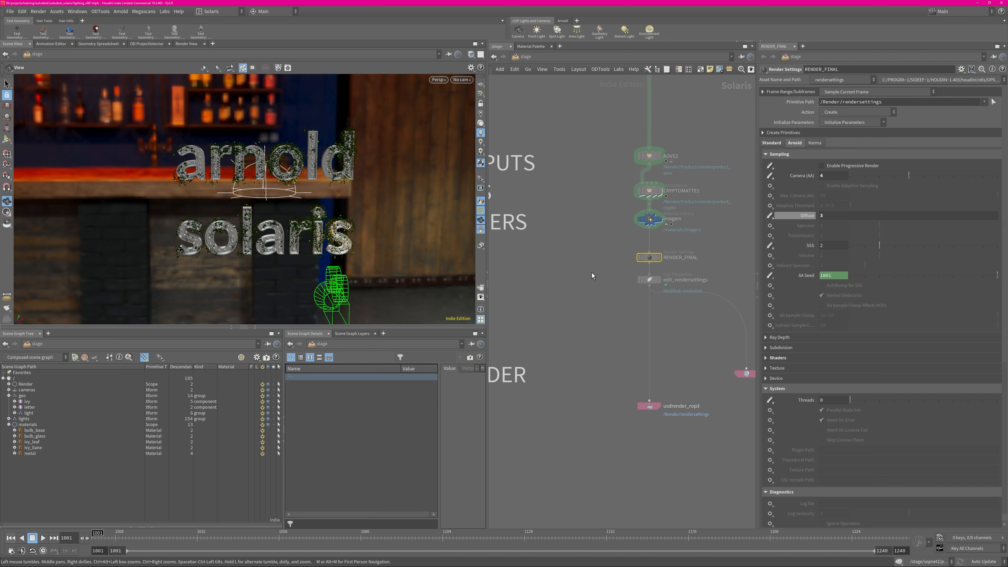
pyautogui.click(650, 280)
pyautogui.moveTo(699, 341); pyautogui.dragTo(648, 292, button='middle')
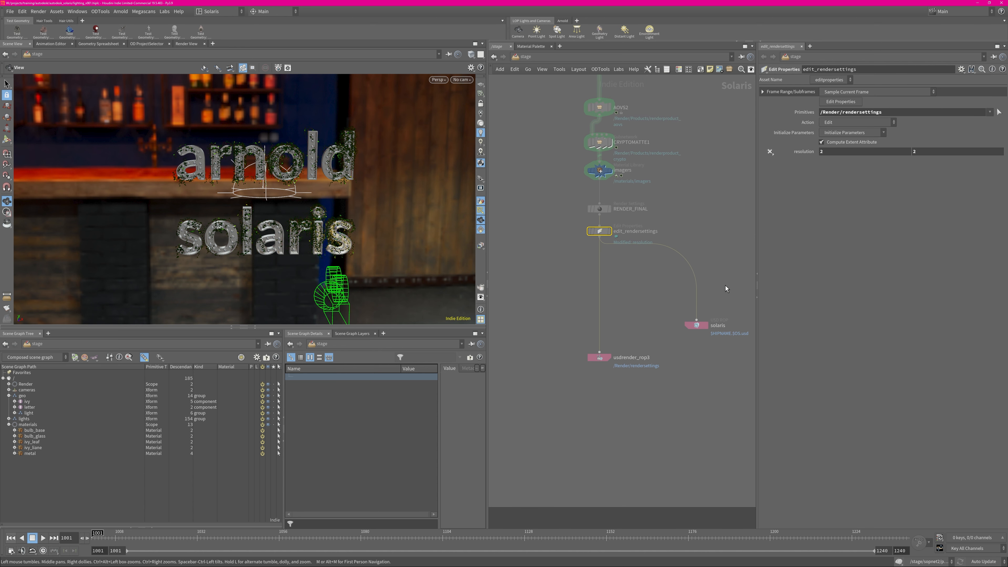
# Inspect the output file path of the solaris USD ROP and the settings of usdrender_rop3
pyautogui.click(696, 325)
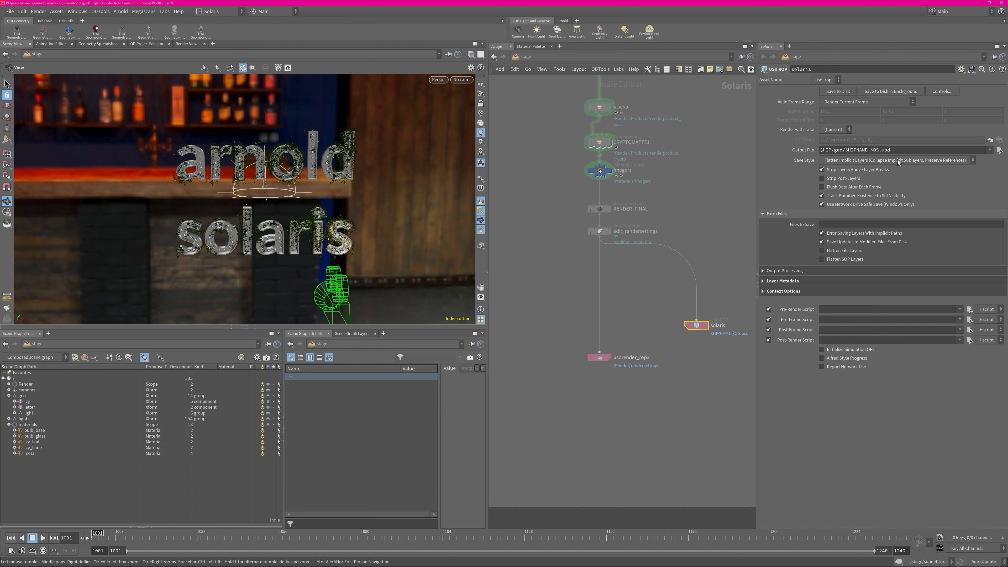
pyautogui.click(893, 149)
pyautogui.click(895, 149)
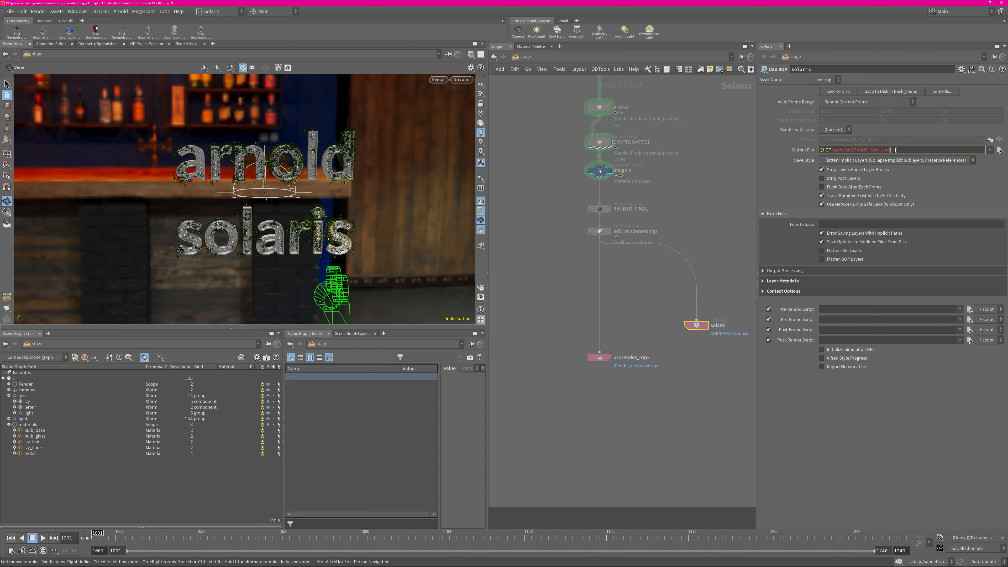
pyautogui.hotkey('ctrl', 'shift', 'Left')
pyautogui.hotkey('ctrl', 'shift', 'Left')
pyautogui.click(706, 384)
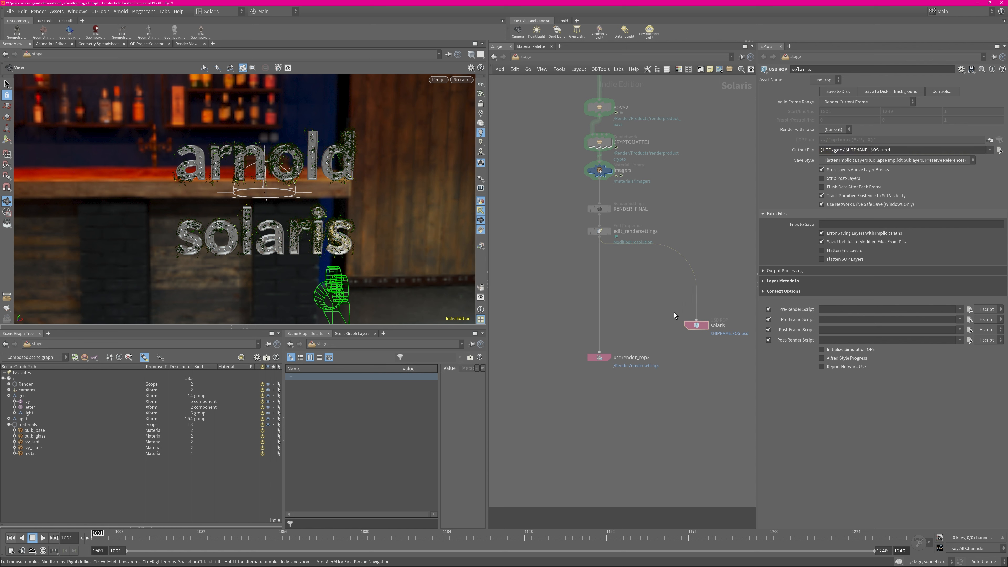
pyautogui.moveTo(652, 309); pyautogui.dragTo(547, 398)
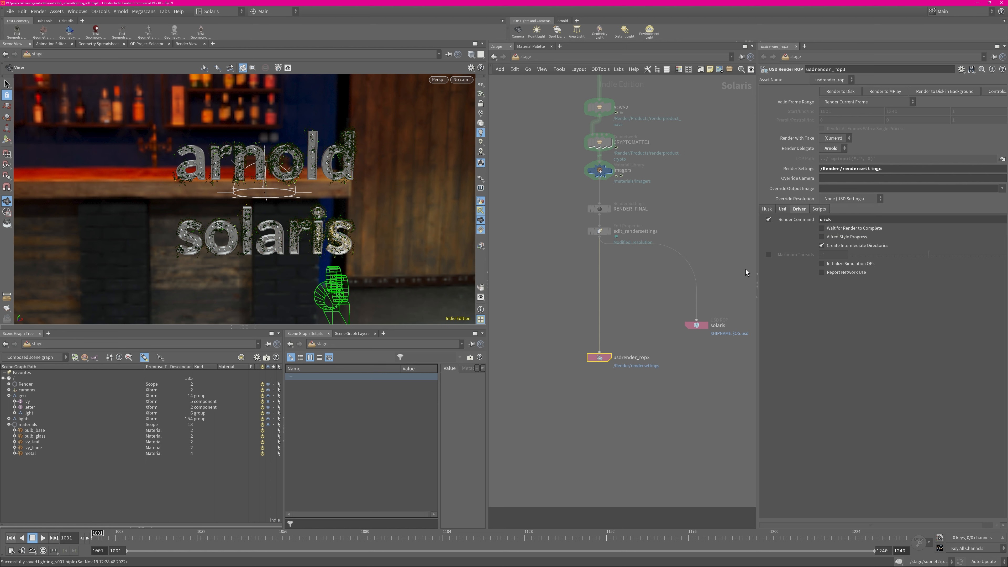
# Examine the ivy-covered lettering and its bulbs up close, along with the letter and bulb nodes in the ASSETS section
pyautogui.scroll(-3, 674, 254)
pyautogui.moveTo(658, 119); pyautogui.dragTo(654, 326, button='middle')
pyautogui.scroll(2, 665, 327)
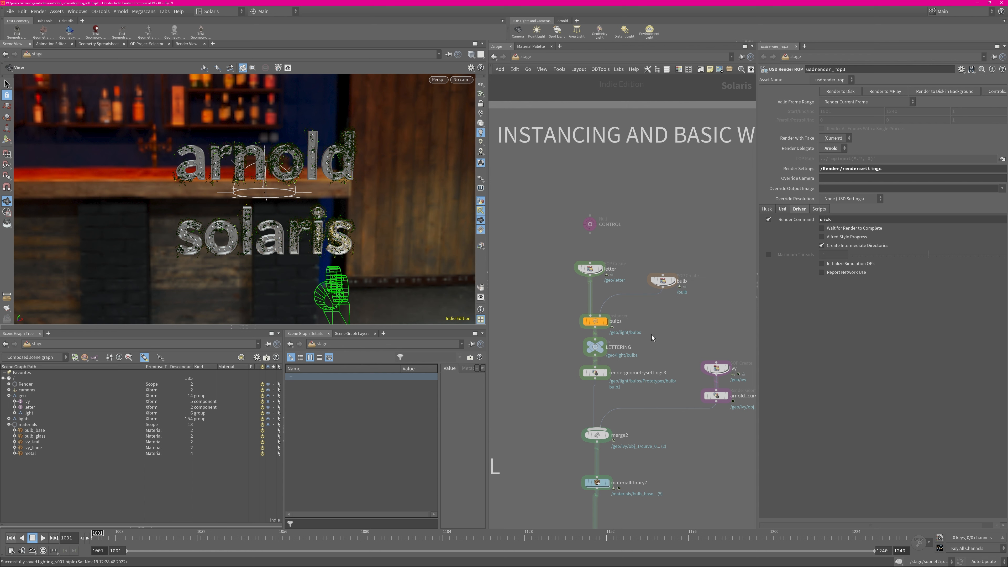
pyautogui.scroll(3, 571, 281)
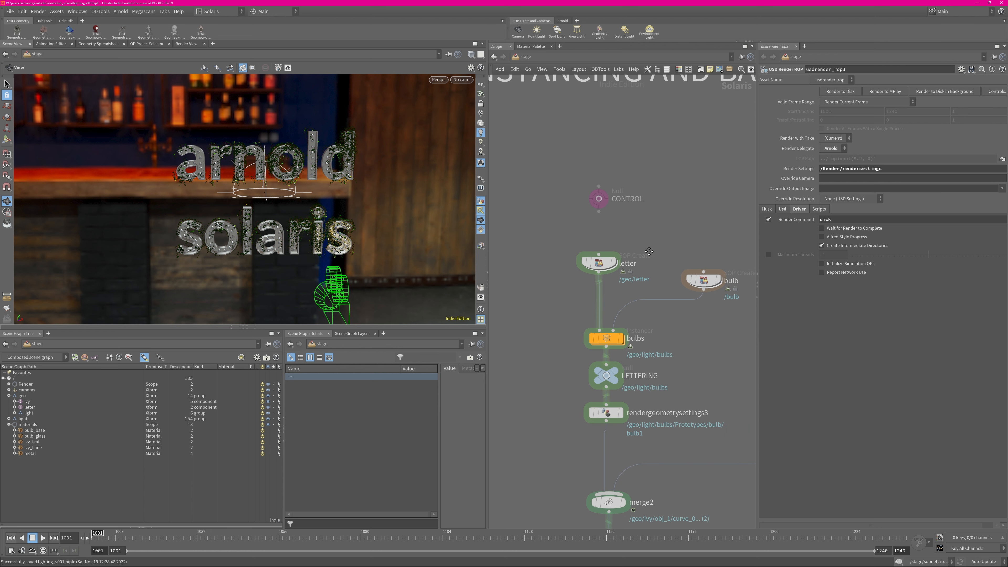
pyautogui.moveTo(649, 252); pyautogui.dragTo(649, 246, button='middle')
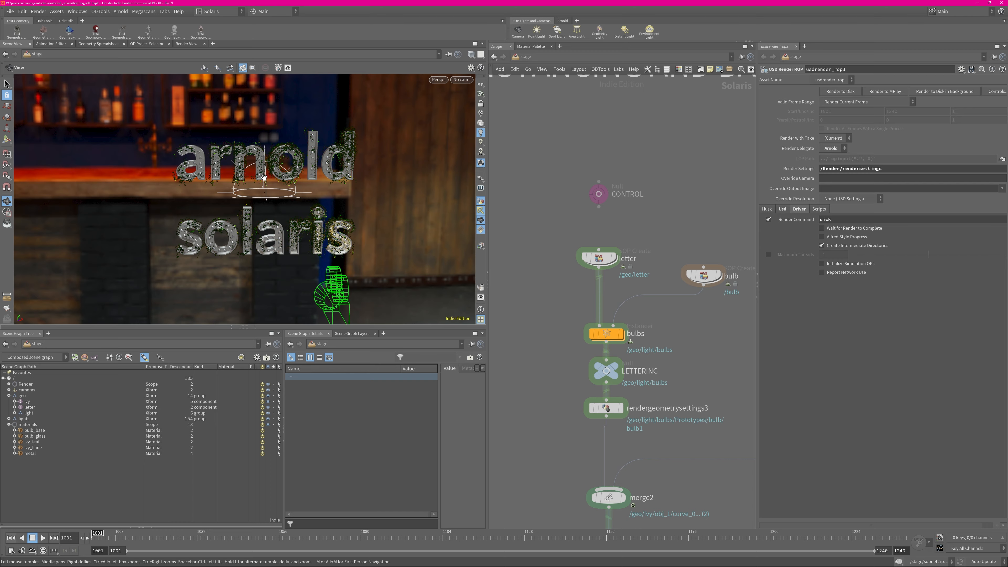
pyautogui.moveTo(320, 168); pyautogui.dragTo(318, 259, button='right')
pyautogui.moveTo(318, 259); pyautogui.dragTo(361, 266)
pyautogui.moveTo(362, 266); pyautogui.dragTo(358, 238, button='middle')
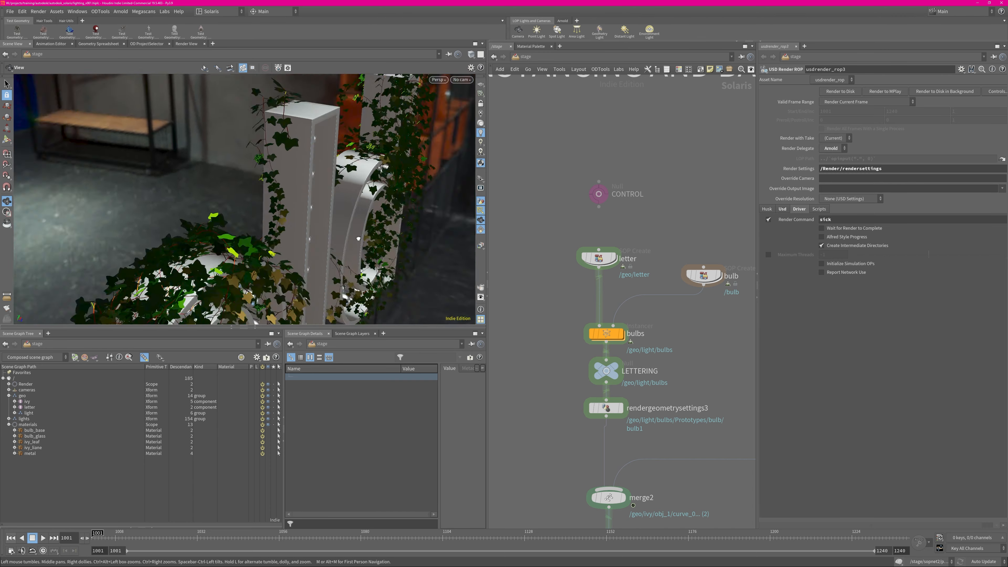
pyautogui.moveTo(358, 239); pyautogui.dragTo(289, 183)
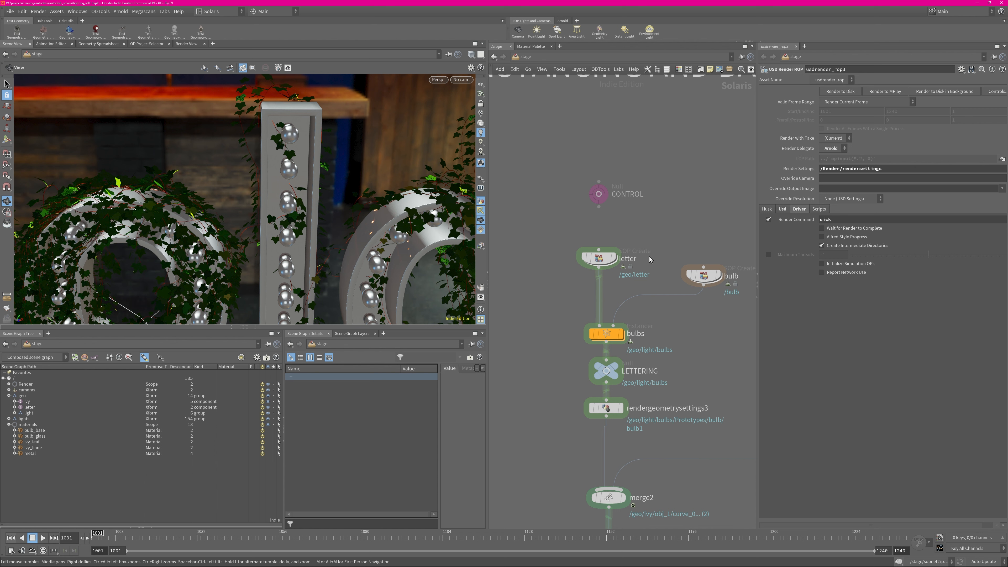
pyautogui.moveTo(649, 257); pyautogui.dragTo(614, 251, button='middle')
pyautogui.scroll(1, 617, 274)
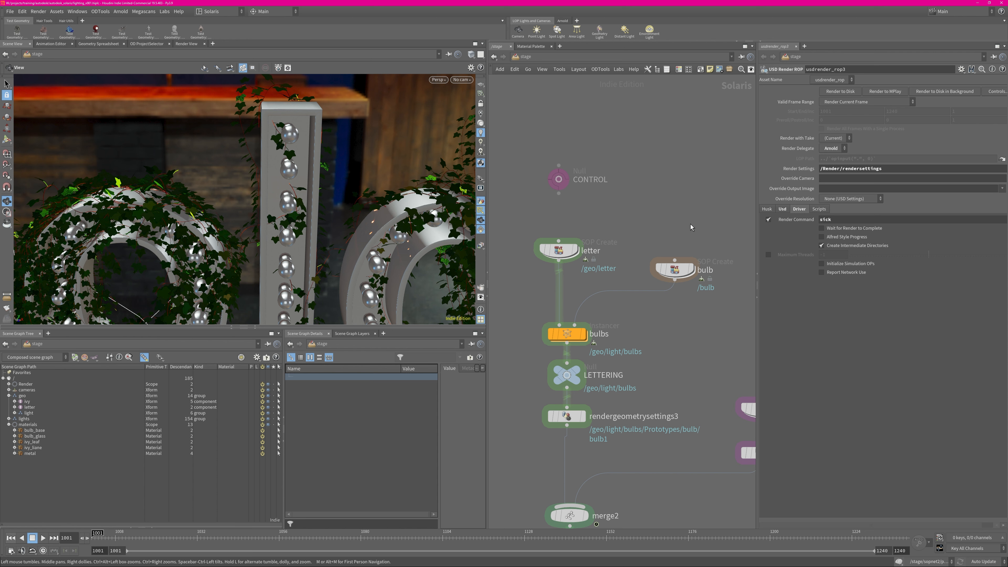
pyautogui.press('Tab')
pyautogui.write('sop')
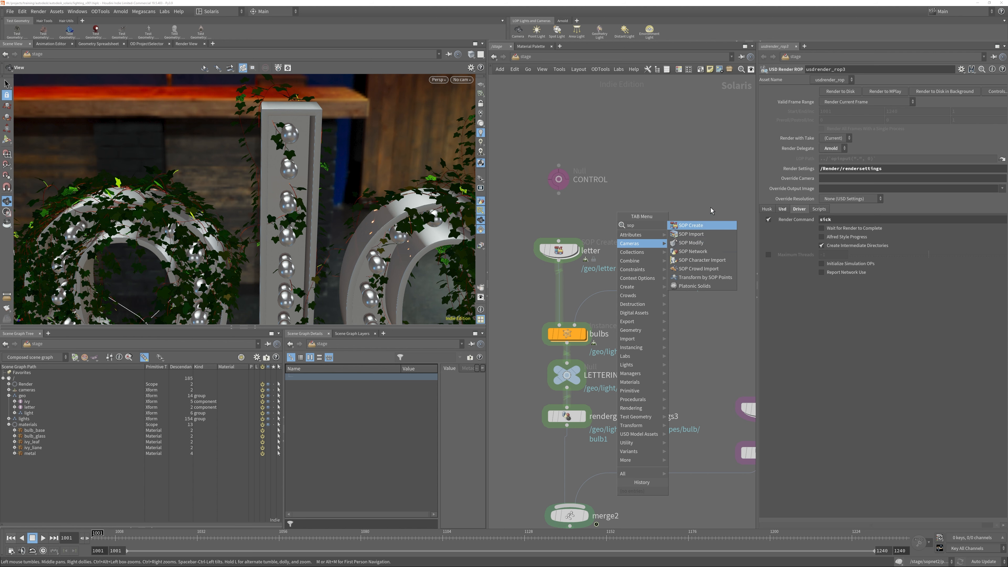
pyautogui.click(718, 187)
# Open the letter node's inner geometry network and display the font2 node together with its text settings
pyautogui.doubleClick(564, 250)
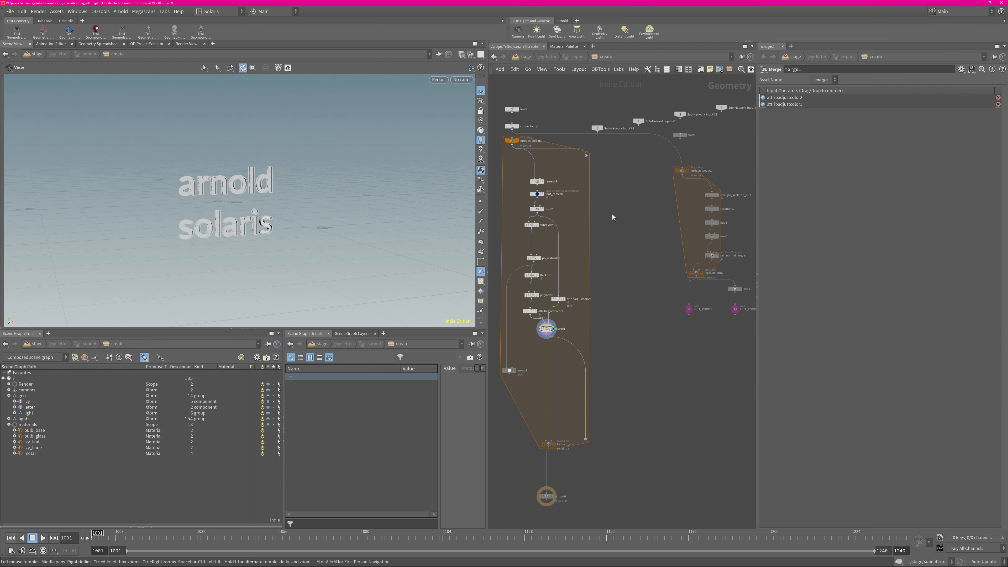
pyautogui.scroll(-10, 559, 258)
pyautogui.scroll(10, 604, 250)
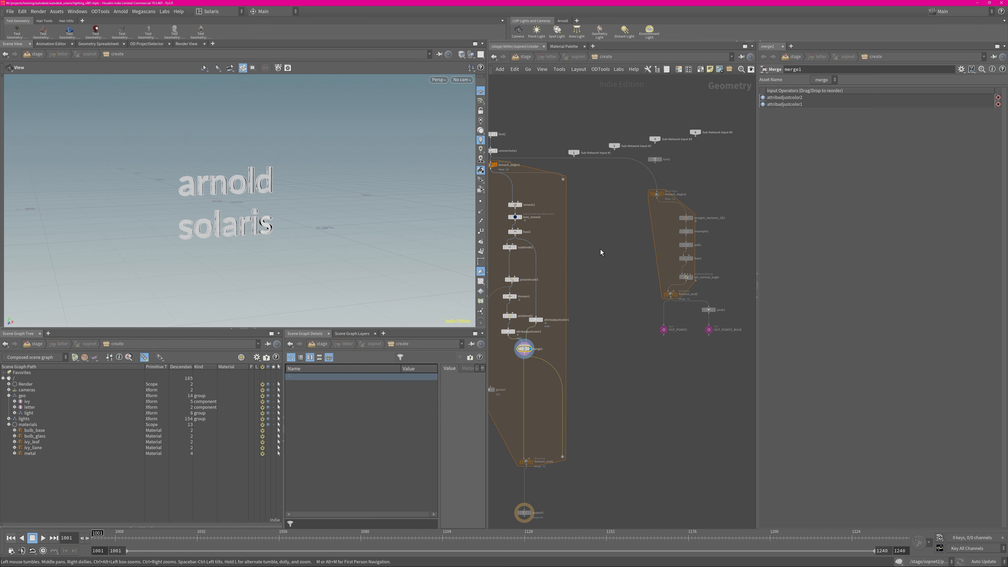
pyautogui.moveTo(600, 250); pyautogui.dragTo(670, 319, button='middle')
pyautogui.scroll(4, 550, 239)
pyautogui.moveTo(534, 293); pyautogui.dragTo(560, 295, button='middle')
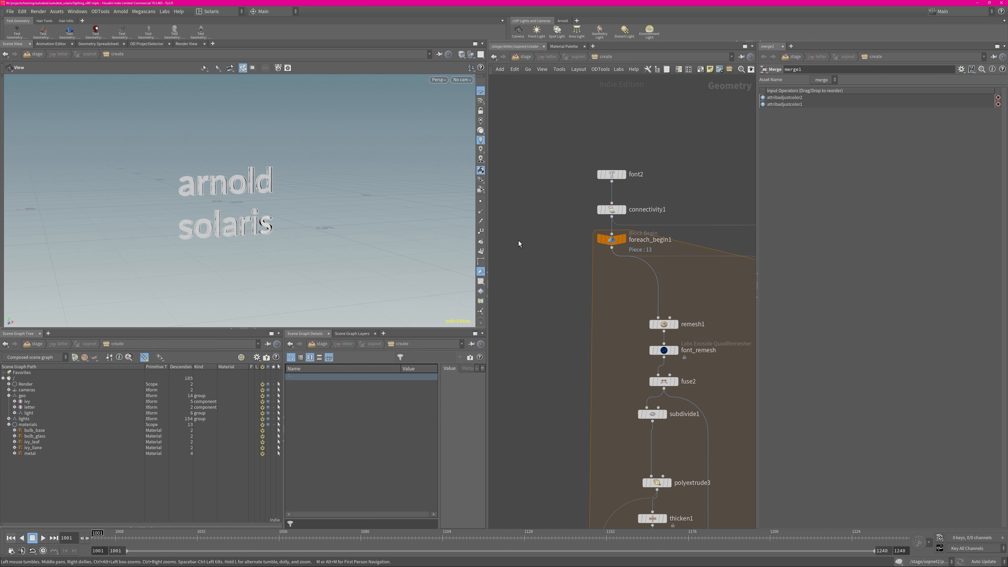
pyautogui.click(622, 175)
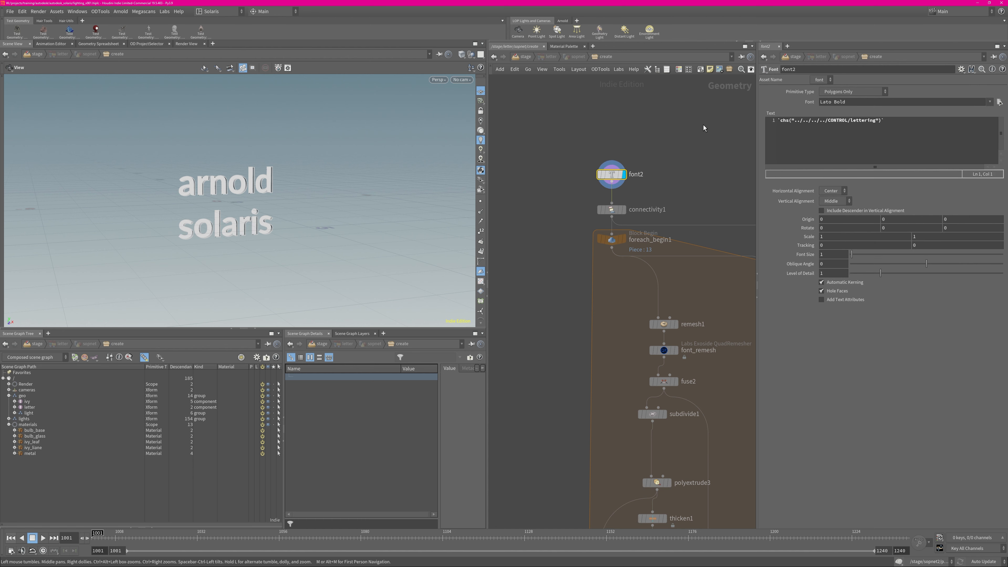
pyautogui.click(771, 113)
# Return to the stage network and open the CONTROL node's parameters in a separate floating window
pyautogui.press('u')
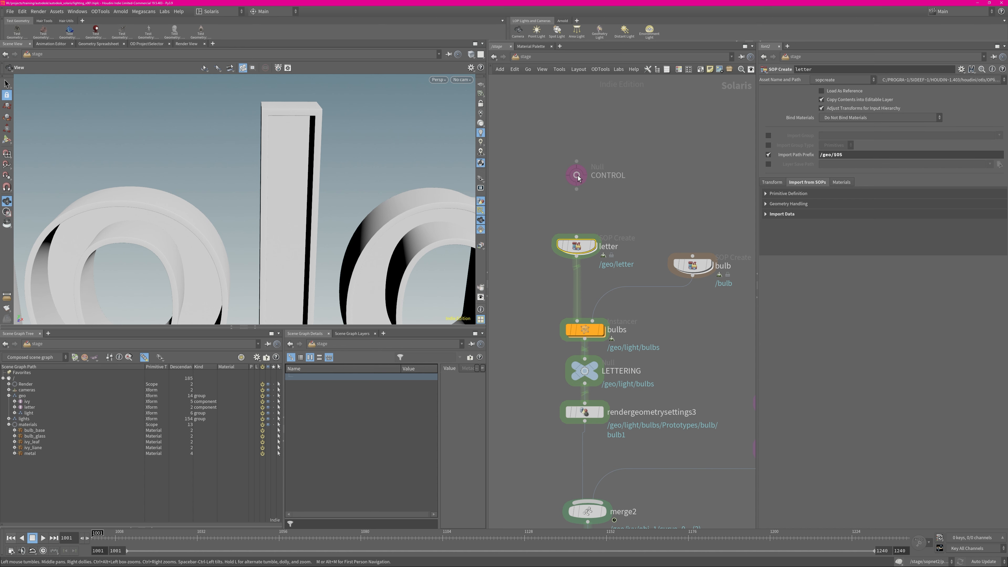
pyautogui.click(578, 178)
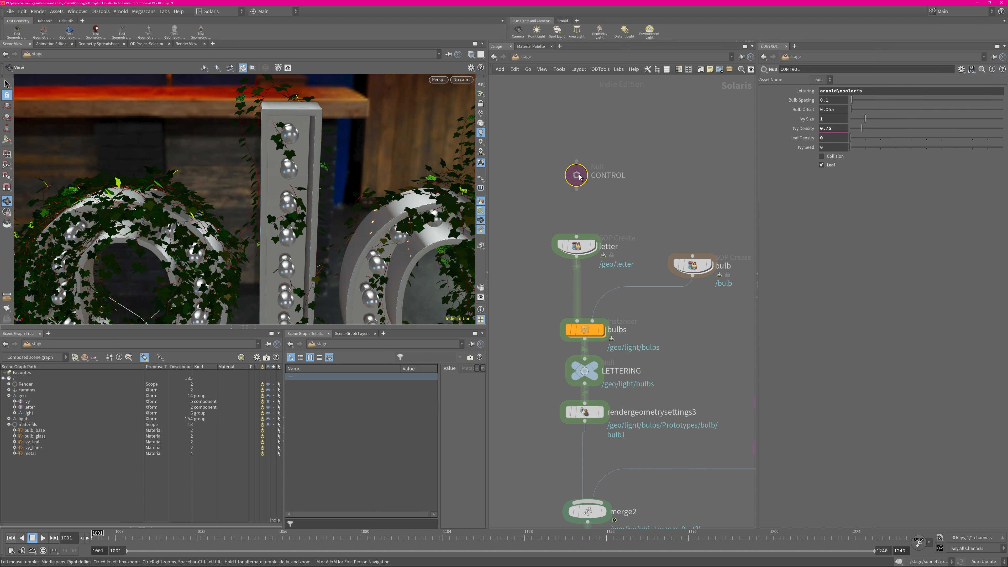
pyautogui.press('p')
pyautogui.keyDown('alt'); pyautogui.moveTo(650, 158); pyautogui.dragTo(658, 135, button='right'); pyautogui.keyUp('alt')
pyautogui.keyDown('alt'); pyautogui.moveTo(676, 155); pyautogui.dragTo(504, 474); pyautogui.keyUp('alt')
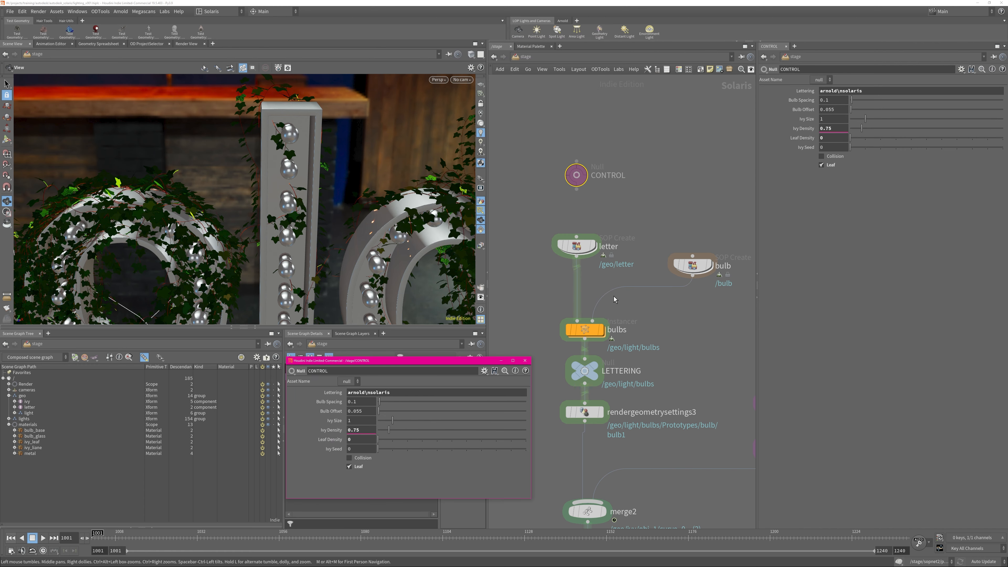
# Enter the letter node's network again and set the CONTROL node's Lettering to "s"
pyautogui.doubleClick(577, 247)
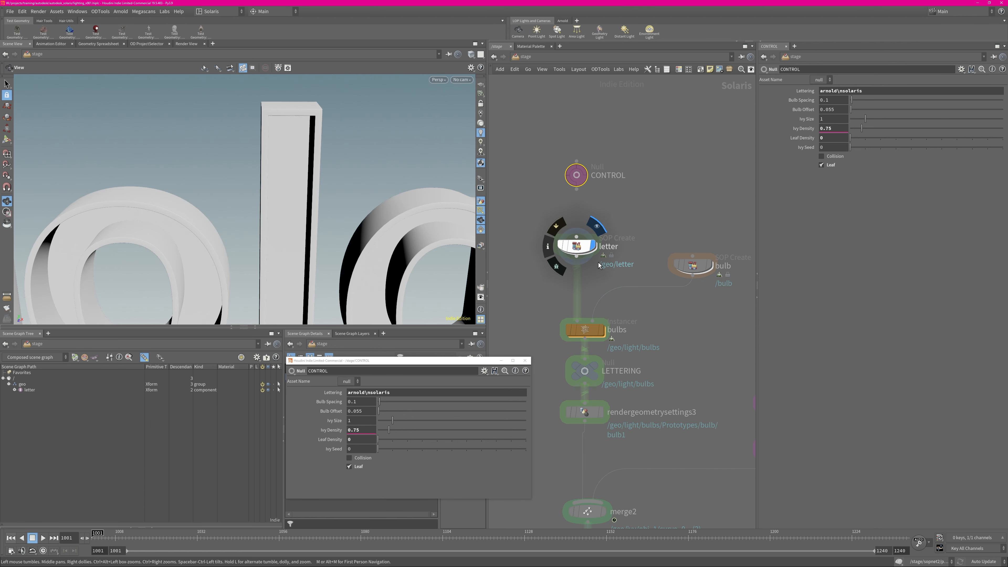
pyautogui.doubleClick(363, 392)
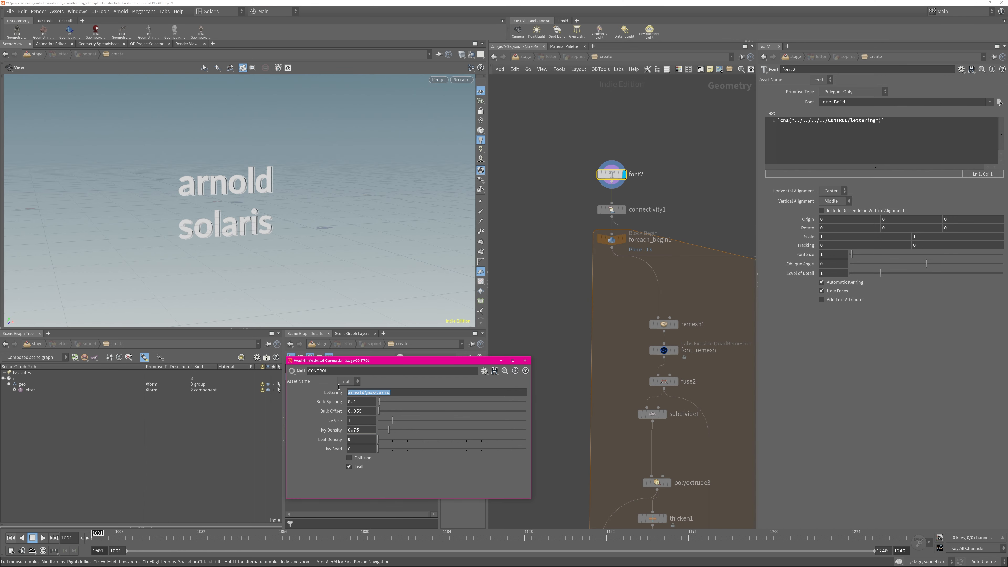
pyautogui.write('s')
pyautogui.click(680, 160)
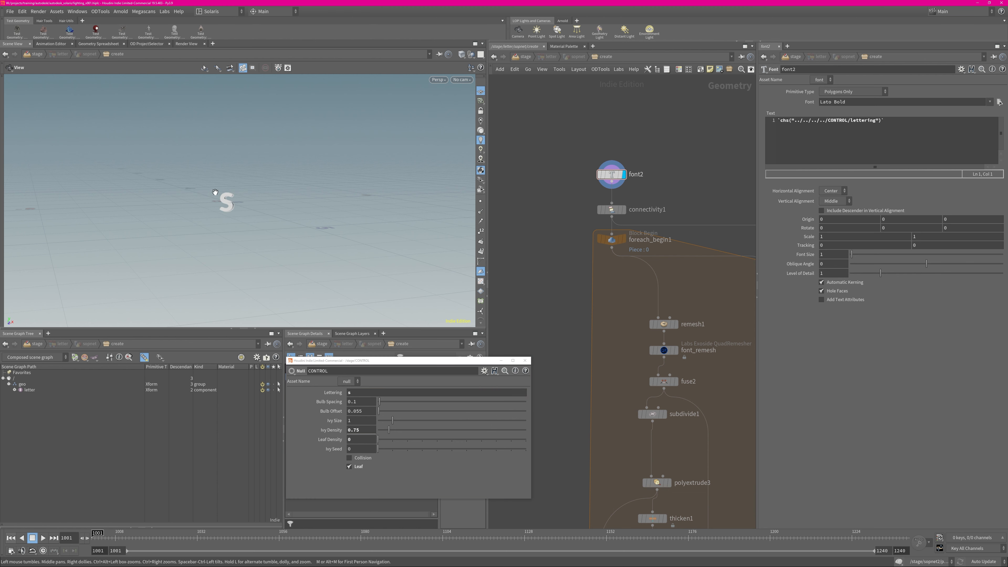
# Frame the letter S in the viewport and hide the other objects to isolate the font2 geometry
pyautogui.moveTo(224, 199); pyautogui.dragTo(254, 189)
pyautogui.hotkey('space', 'g')
pyautogui.click(469, 56)
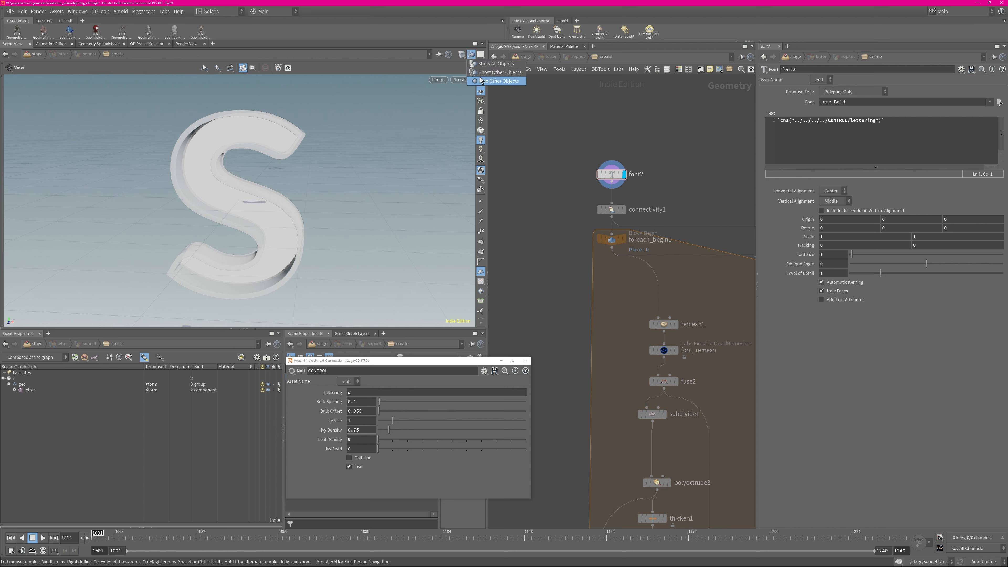
pyautogui.click(482, 83)
pyautogui.moveTo(690, 196); pyautogui.dragTo(658, 148, button='middle')
pyautogui.moveTo(581, 127)
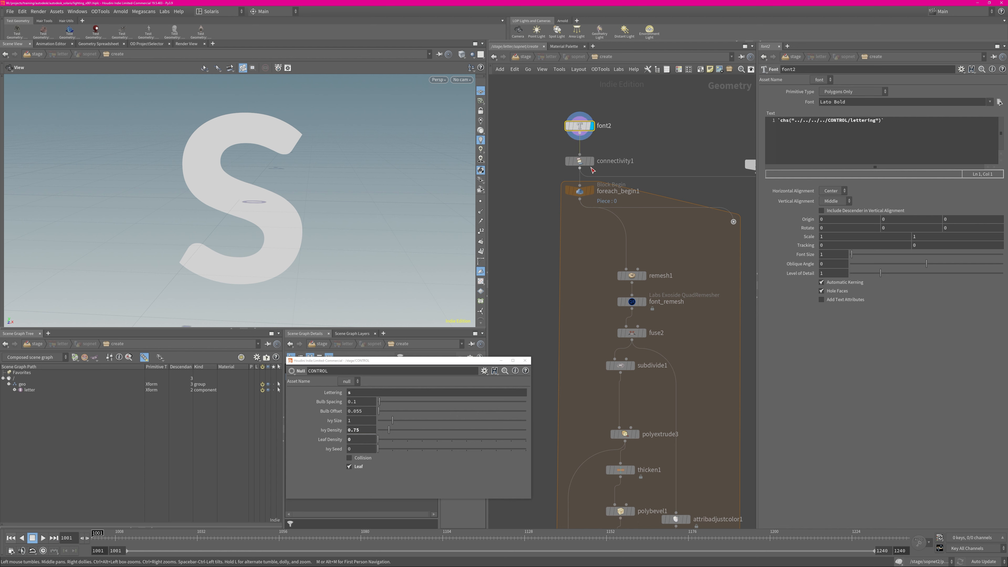
# Display the connectivity1 node's output and look over the first for-each block down to foreach_end1
pyautogui.moveTo(588, 171)
pyautogui.moveTo(249, 179); pyautogui.dragTo(360, 166)
pyautogui.hotkey('shift', 'w')
pyautogui.hotkey('shift', 'w')
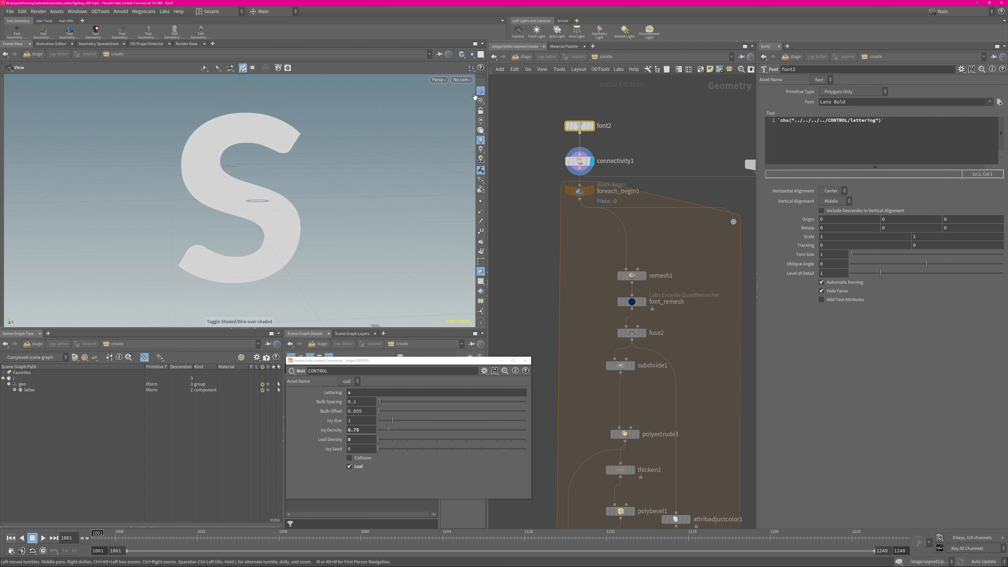
pyautogui.moveTo(718, 287); pyautogui.dragTo(675, 167, button='middle')
pyautogui.moveTo(663, 357); pyautogui.dragTo(656, 127, button='middle')
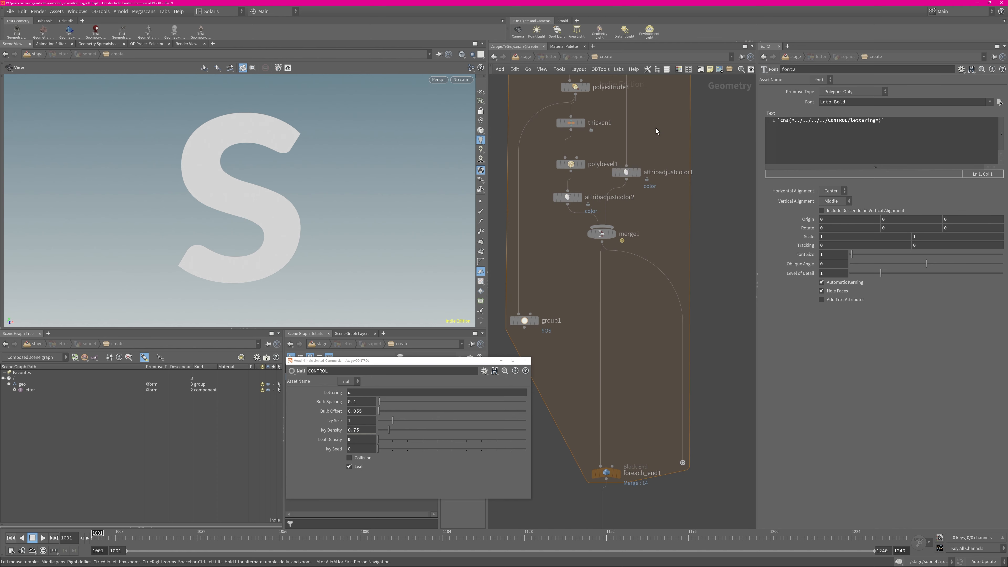
pyautogui.moveTo(651, 286); pyautogui.dragTo(636, 256, button='middle')
pyautogui.moveTo(586, 78); pyautogui.dragTo(621, 216, button='middle')
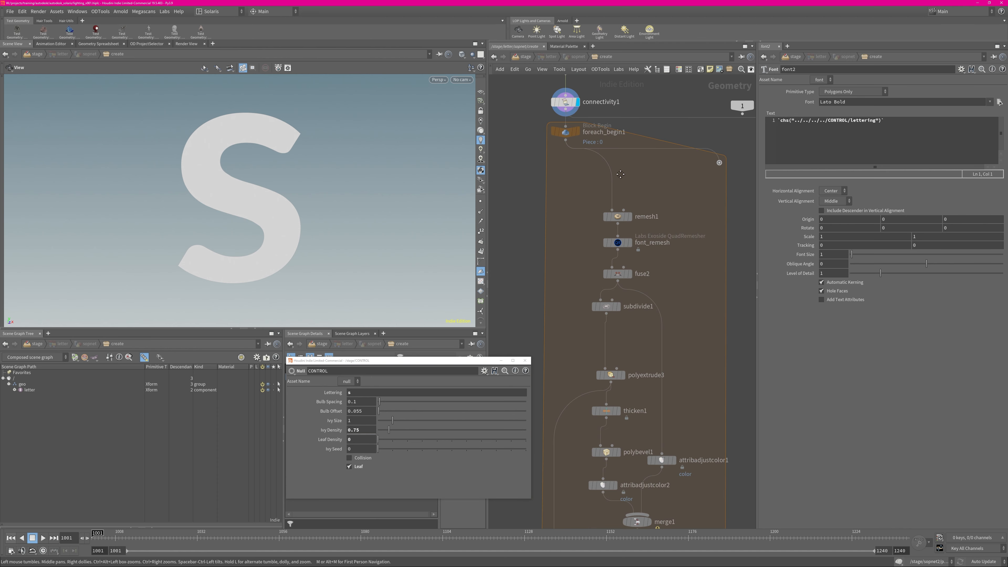
# Display the remesh1 node with its Remesh settings, and save the scene file
pyautogui.click(628, 216)
pyautogui.click(620, 217)
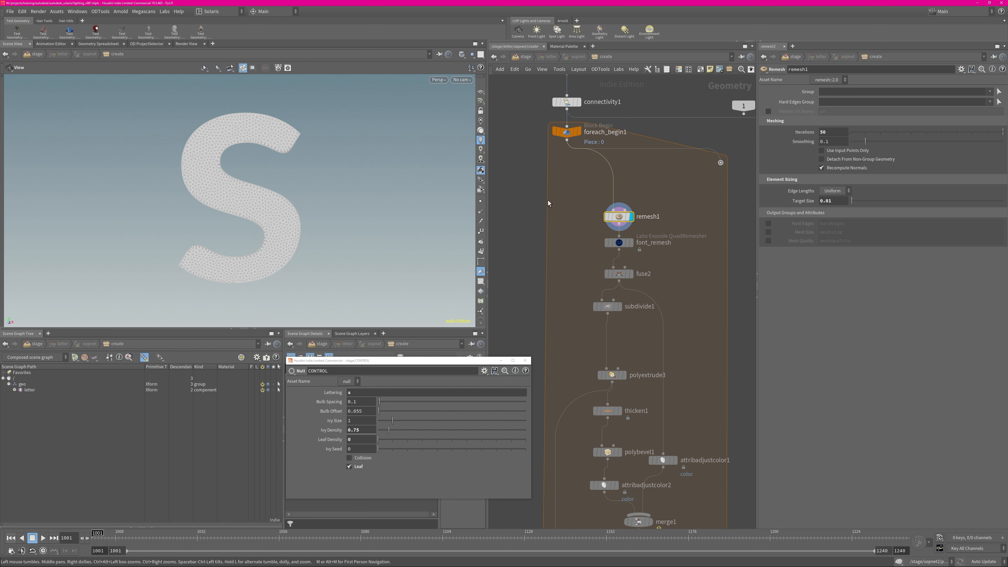
pyautogui.hotkey('ctrl', 's')
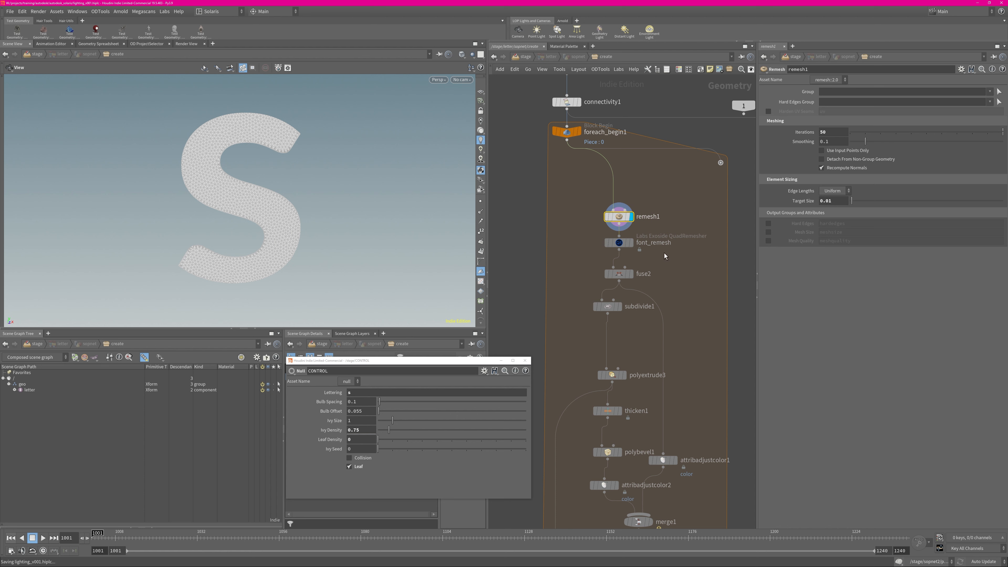
# Display the font_remesh, fuse2 and subdivide1 results in turn, with point markers shown on the S, to compare their topology
pyautogui.click(630, 242)
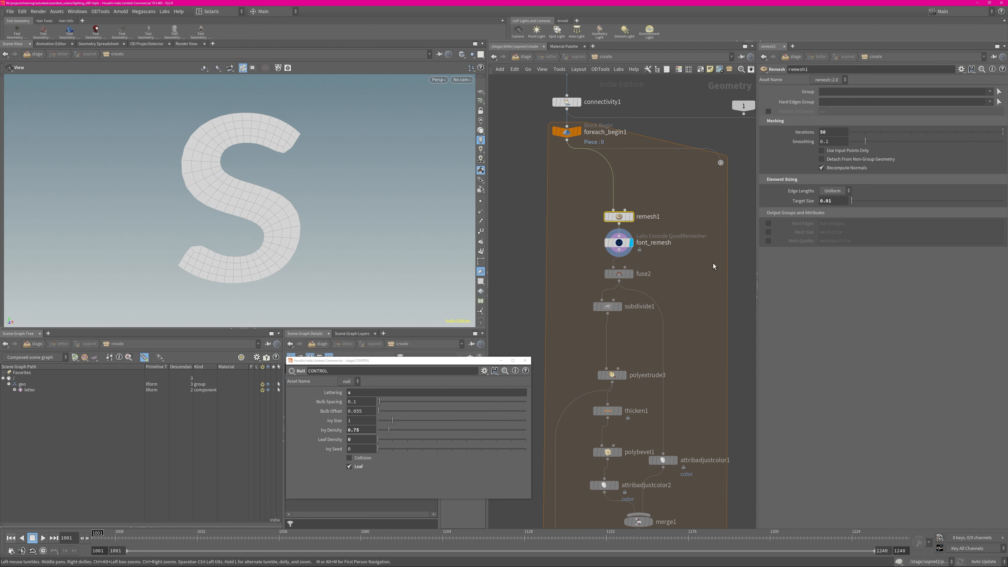
pyautogui.click(631, 275)
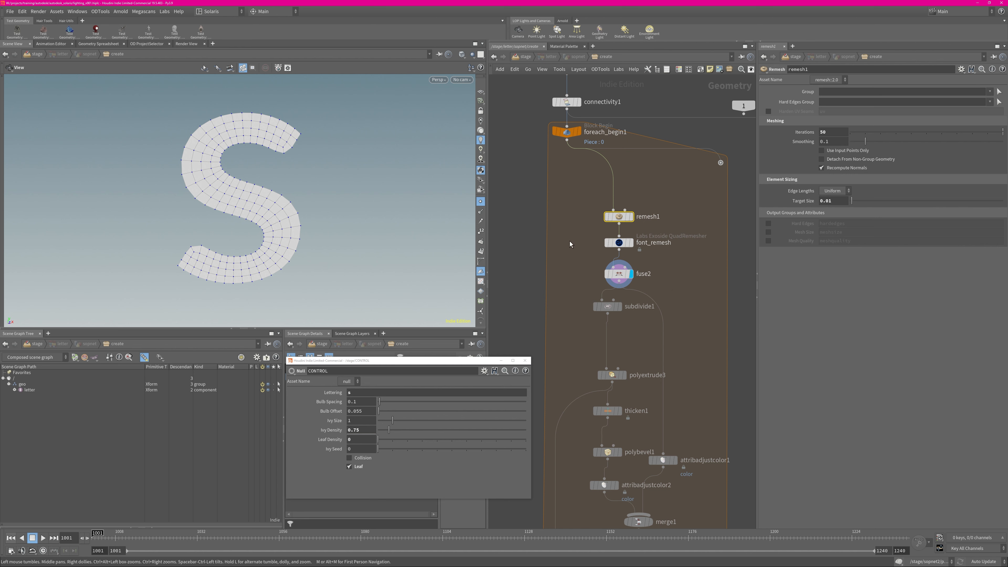
pyautogui.moveTo(649, 289); pyautogui.dragTo(665, 191, button='middle')
pyautogui.click(634, 187)
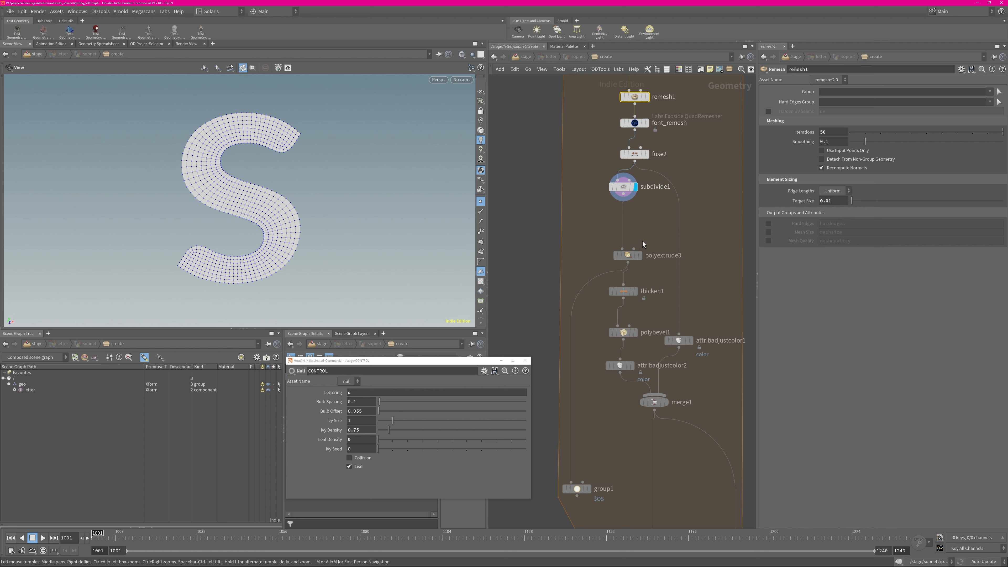
# Display the polyextrude3 result, examine the extruded side walls of the S, and hide the point markers
pyautogui.click(636, 255)
pyautogui.moveTo(630, 256); pyautogui.dragTo(631, 253)
pyautogui.press('r')
pyautogui.moveTo(361, 219); pyautogui.dragTo(413, 209)
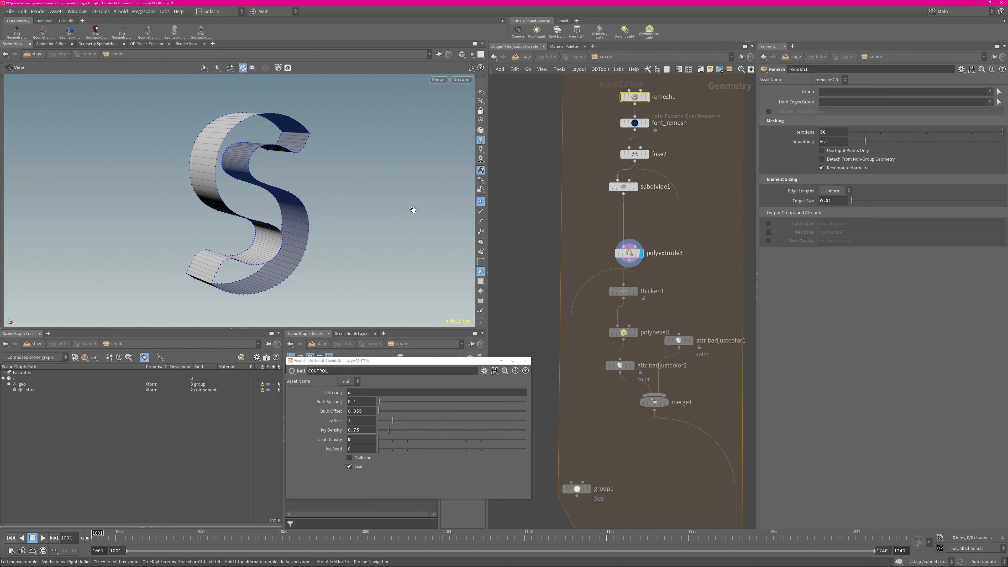
pyautogui.click(481, 201)
pyautogui.moveTo(629, 319); pyautogui.dragTo(616, 258, button='middle')
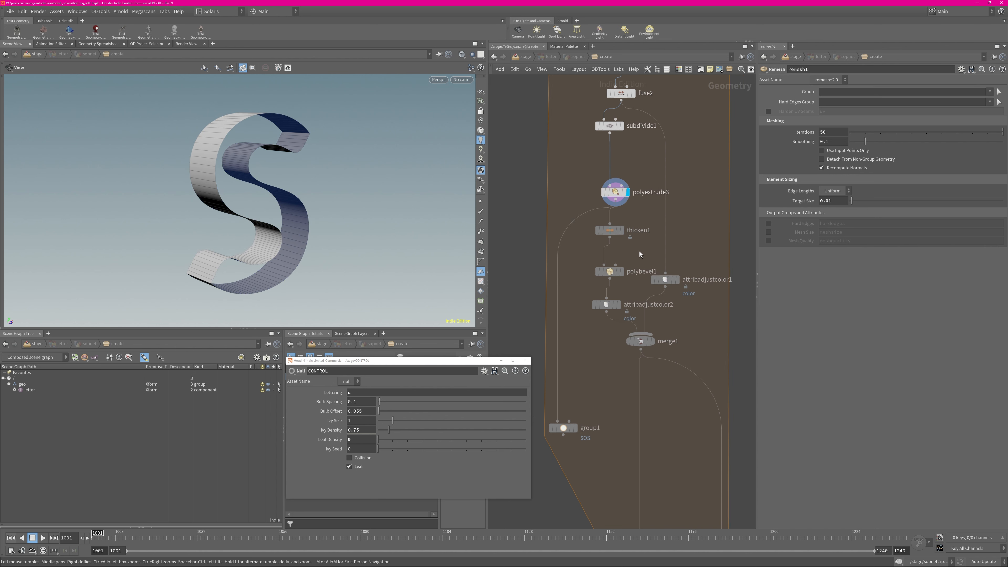
# Display the thicken1 and polybevel1 results in turn and examine the letter's thickened, bevelled edges up close
pyautogui.click(621, 230)
pyautogui.moveTo(311, 225); pyautogui.dragTo(435, 217)
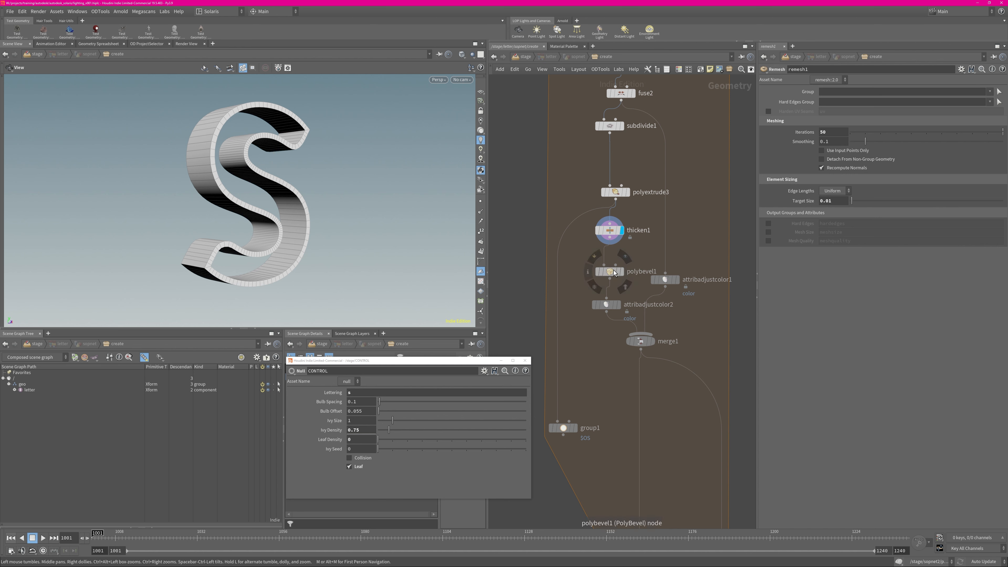
pyautogui.click(620, 272)
pyautogui.moveTo(231, 297); pyautogui.dragTo(355, 237, button='right')
pyautogui.moveTo(634, 357); pyautogui.dragTo(619, 303, button='middle')
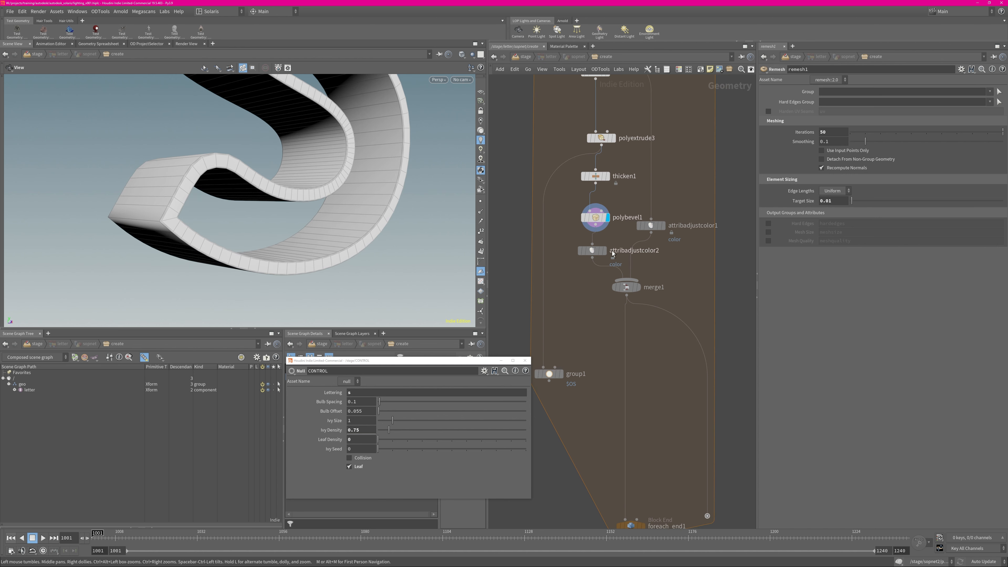
pyautogui.moveTo(685, 260); pyautogui.dragTo(659, 311, button='middle')
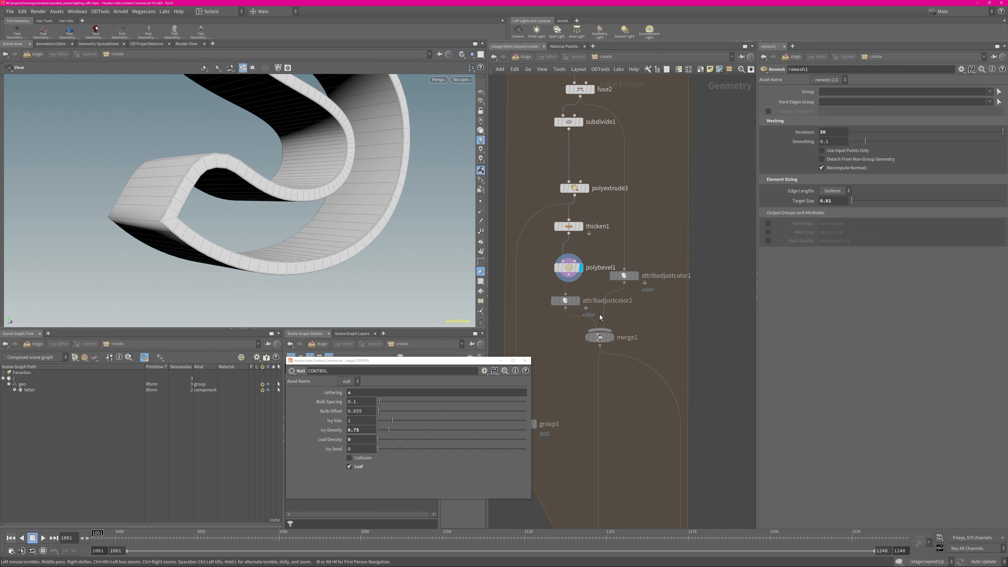
# Display merge1 and visualize its color point attribute on the letter, then turn the visualization off and close the node info
pyautogui.click(605, 336)
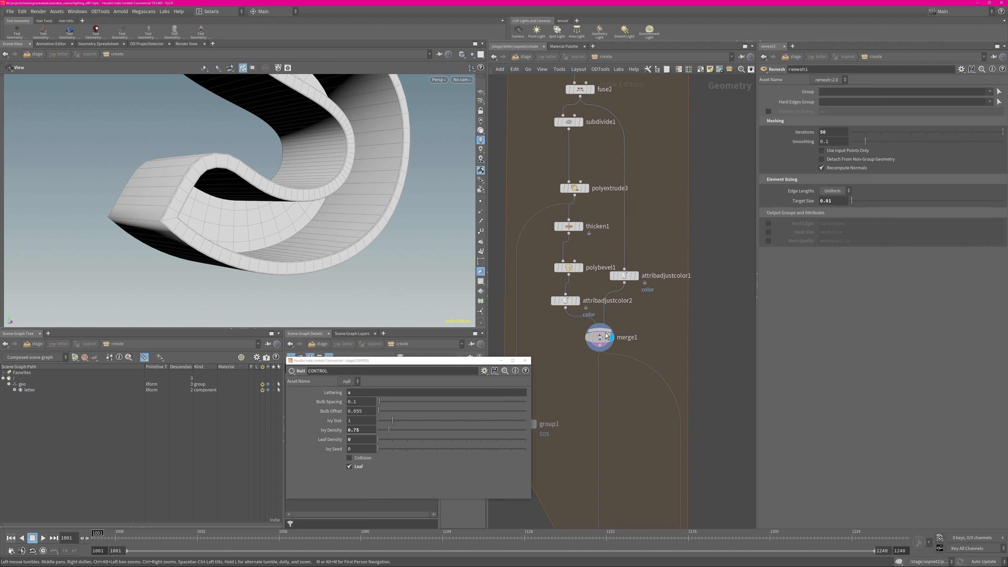
pyautogui.middleClick(605, 337)
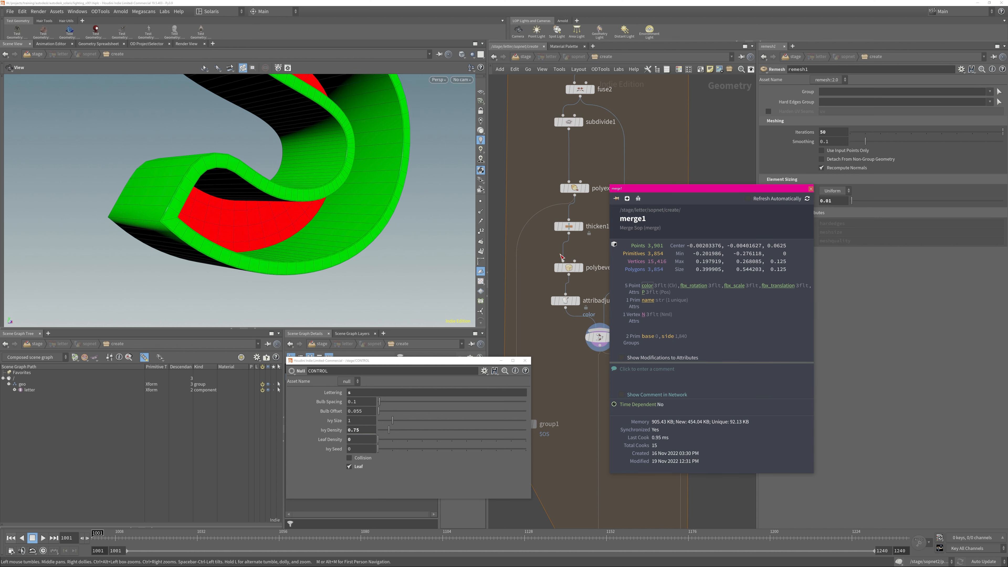
pyautogui.moveTo(357, 178); pyautogui.dragTo(296, 164)
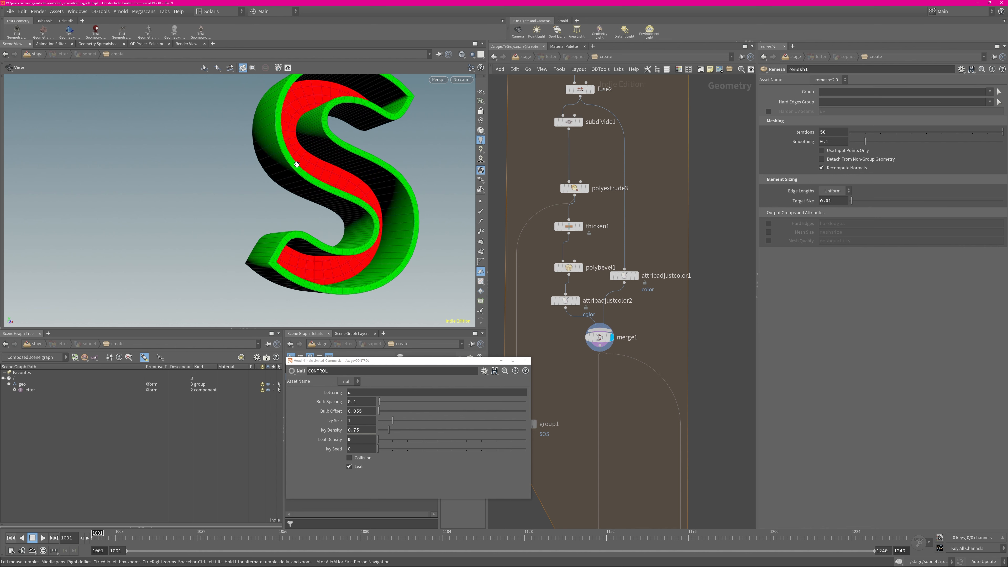
pyautogui.moveTo(371, 152); pyautogui.dragTo(325, 190)
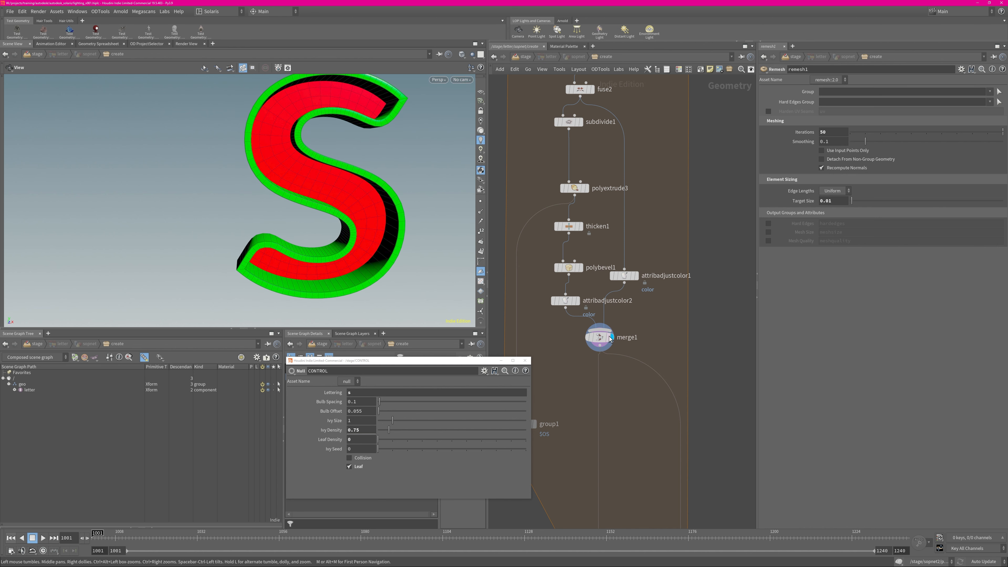
pyautogui.middleClick(616, 336)
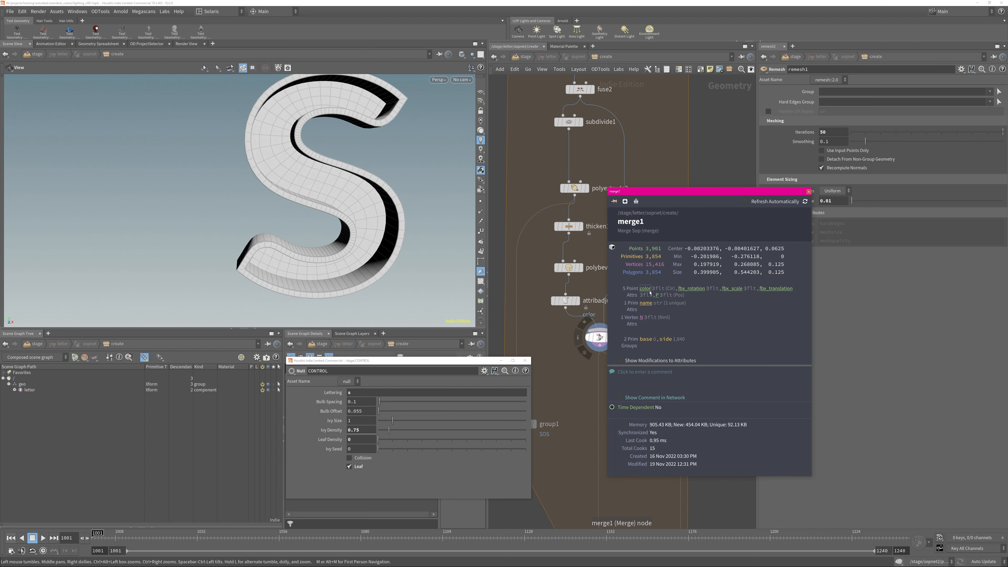
pyautogui.click(808, 193)
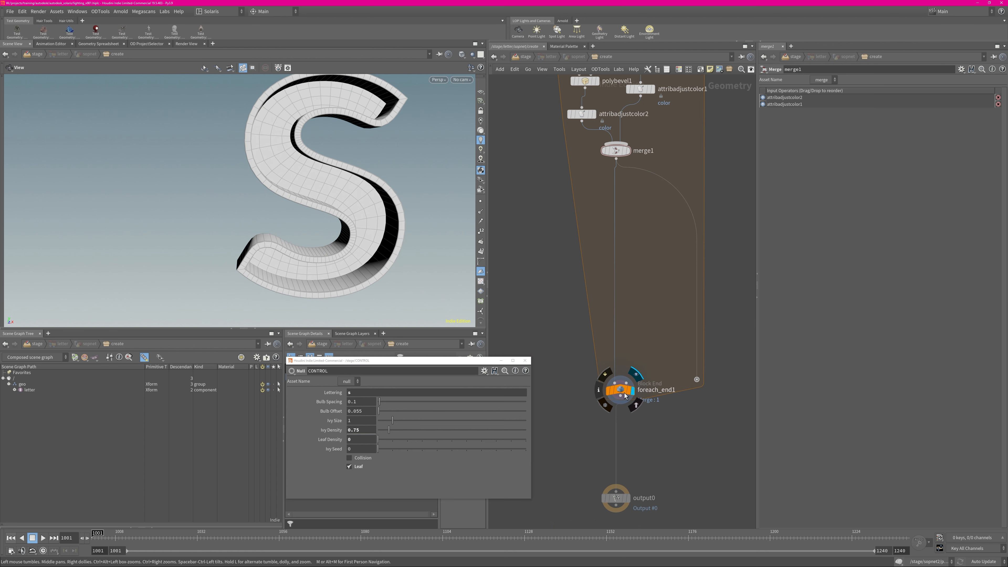
# Display foreach_end1 and set the CONTROL node's Lettering to "arnold", framing the word in plain shaded view
pyautogui.click(632, 390)
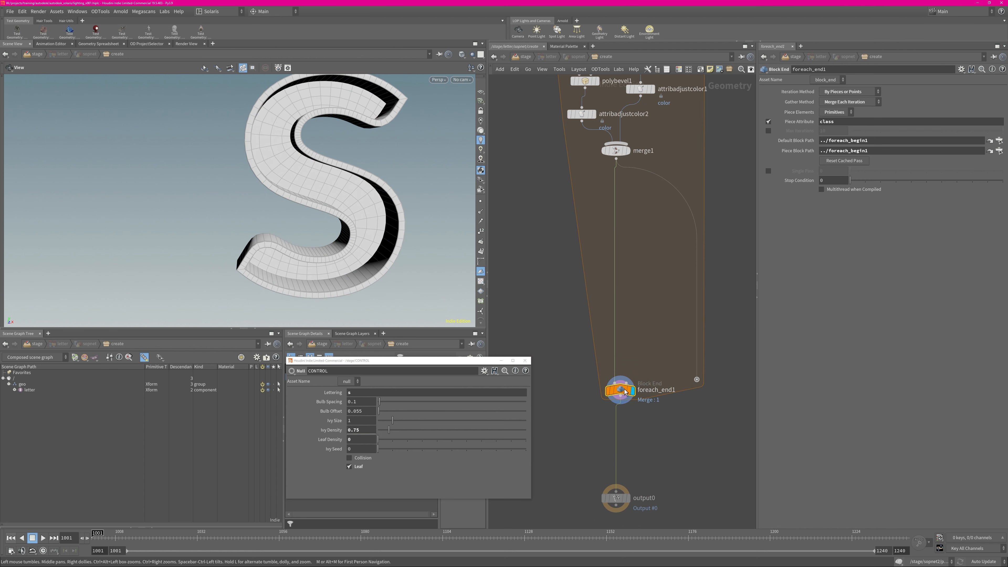
pyautogui.moveTo(330, 180)
pyautogui.mouseDown()
pyautogui.moveTo(394, 184)
pyautogui.moveTo(348, 188)
pyautogui.mouseUp()
pyautogui.click(356, 392)
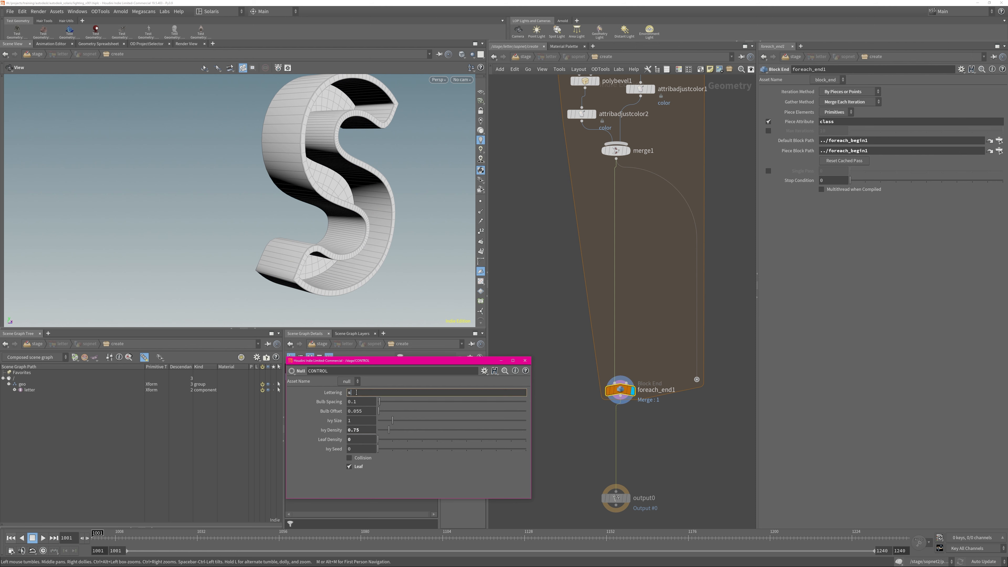
pyautogui.write('arnold')
pyautogui.press('Return')
pyautogui.press('f')
pyautogui.moveTo(371, 188)
pyautogui.mouseDown()
pyautogui.moveTo(205, 212)
pyautogui.moveTo(369, 189)
pyautogui.moveTo(746, 193)
pyautogui.moveTo(270, 195)
pyautogui.mouseUp()
pyautogui.hotkey('shift', 'w')
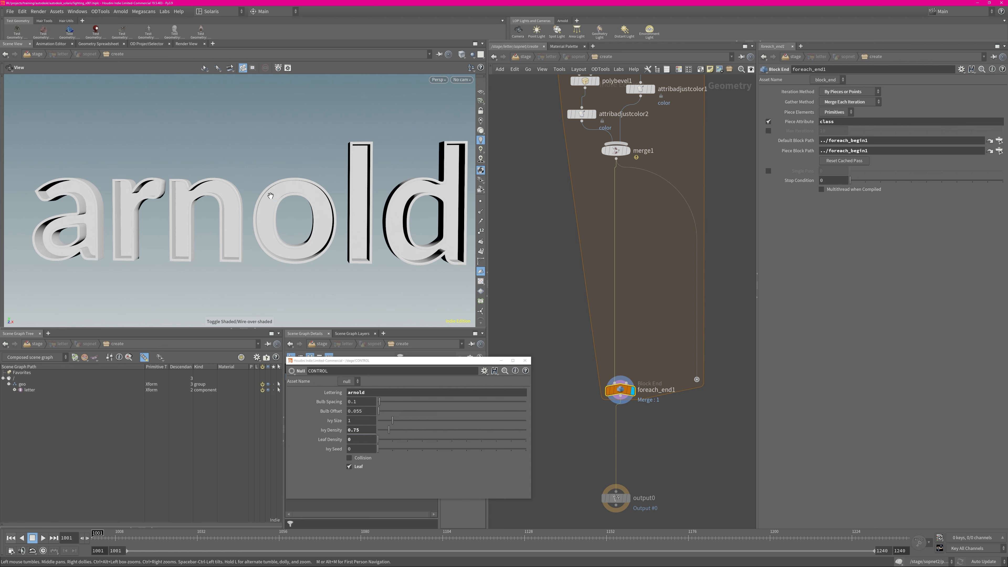
# Re-enter the letter node's geometry network from the stage and move OUT_POINTS_BULB and the neighbouring output null down level with output0
pyautogui.press('u')
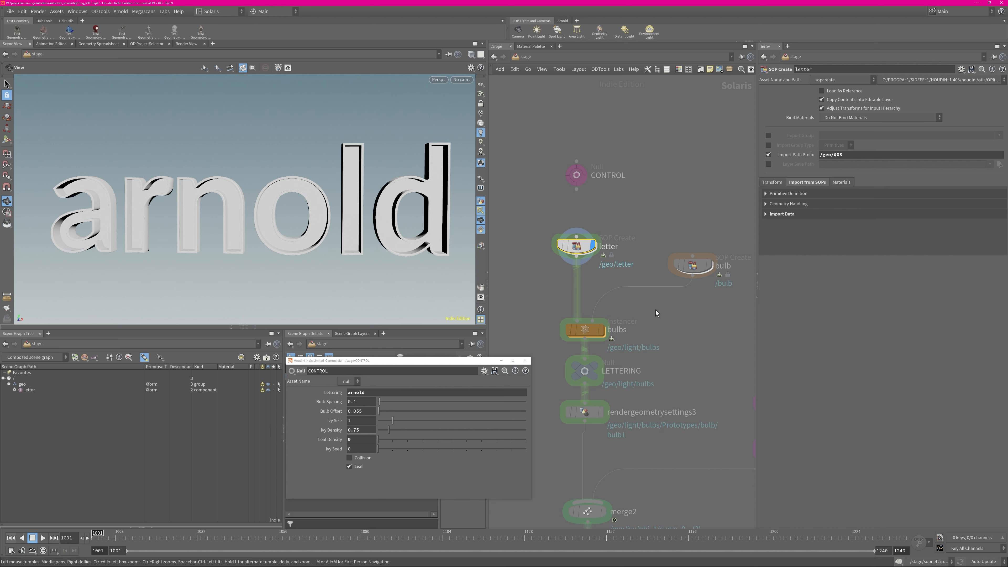
pyautogui.doubleClick(576, 245)
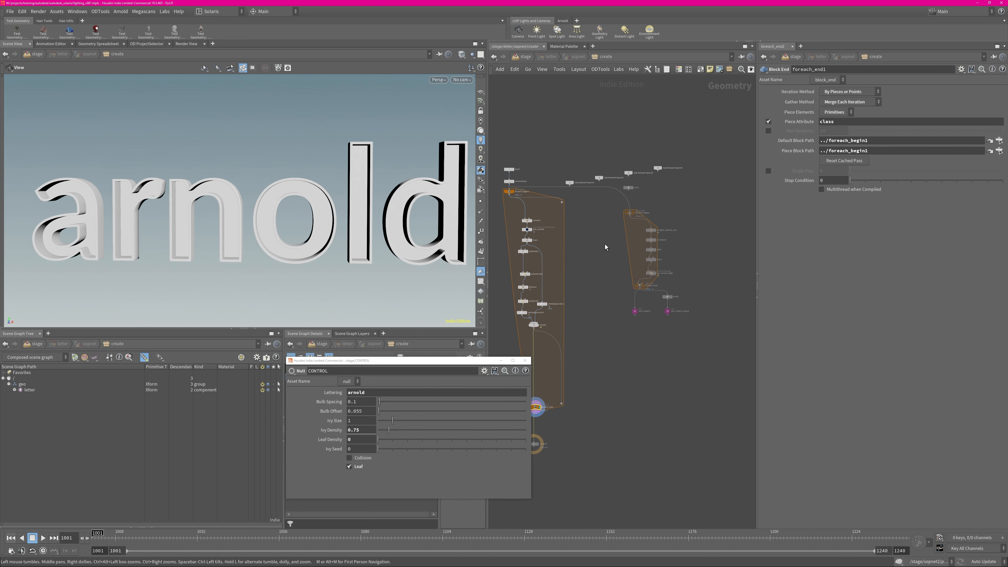
pyautogui.moveTo(591, 197); pyautogui.dragTo(702, 329)
pyautogui.click(635, 311)
pyautogui.moveTo(634, 311); pyautogui.dragTo(649, 279, button='middle')
pyautogui.keyDown('shift'); pyautogui.click(681, 279); pyautogui.keyUp('shift')
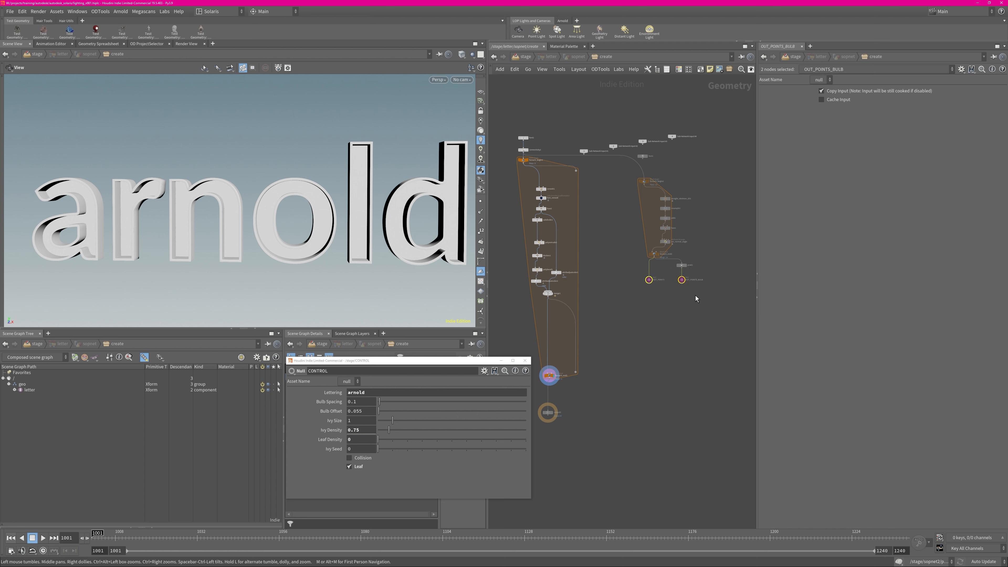
pyautogui.moveTo(681, 282); pyautogui.dragTo(681, 413)
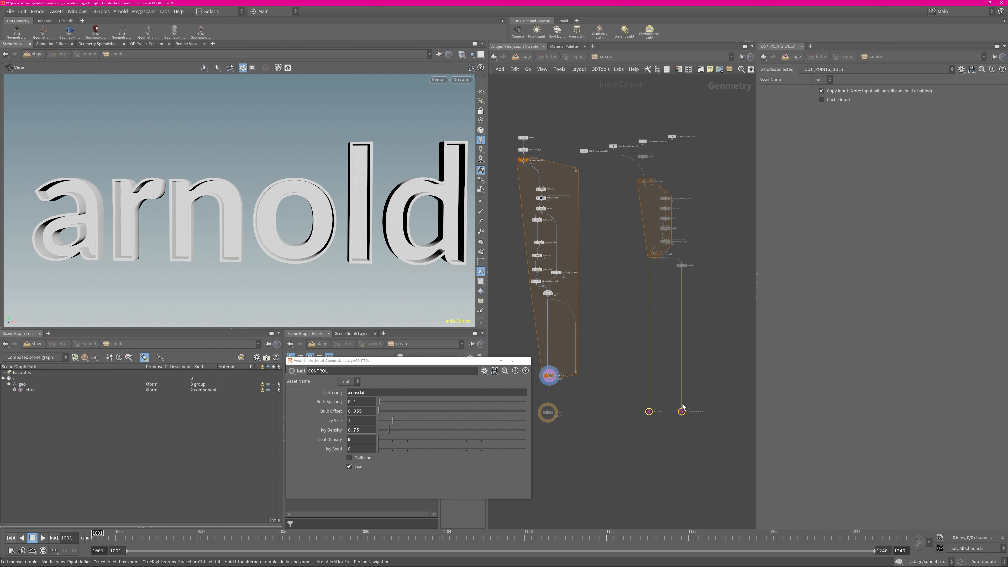
pyautogui.click(600, 218)
# Display the straight_skeleton_2D1 node inside the second for-each block
pyautogui.scroll(6, 607, 206)
pyautogui.scroll(-4, 643, 249)
pyautogui.moveTo(720, 215); pyautogui.dragTo(713, 248, button='middle')
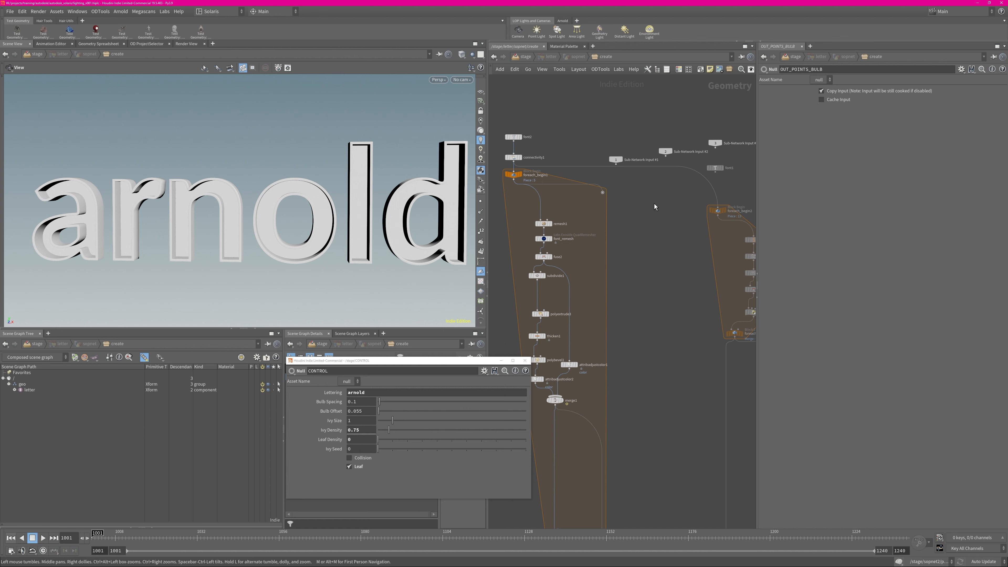
pyautogui.moveTo(752, 208); pyautogui.dragTo(650, 214, button='middle')
pyautogui.moveTo(679, 223); pyautogui.dragTo(701, 223, button='right')
pyautogui.moveTo(623, 274); pyautogui.dragTo(630, 240, button='middle')
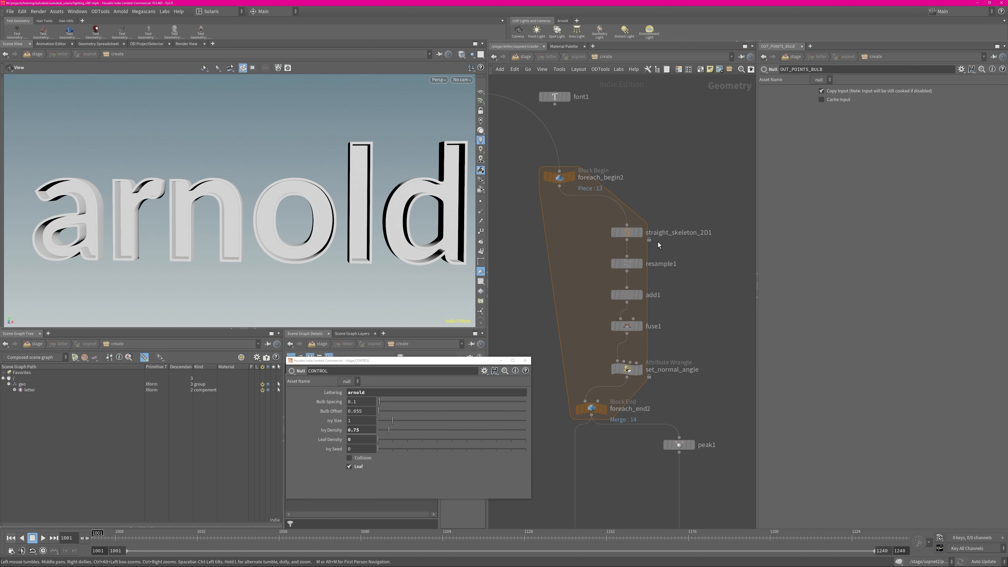
pyautogui.click(638, 233)
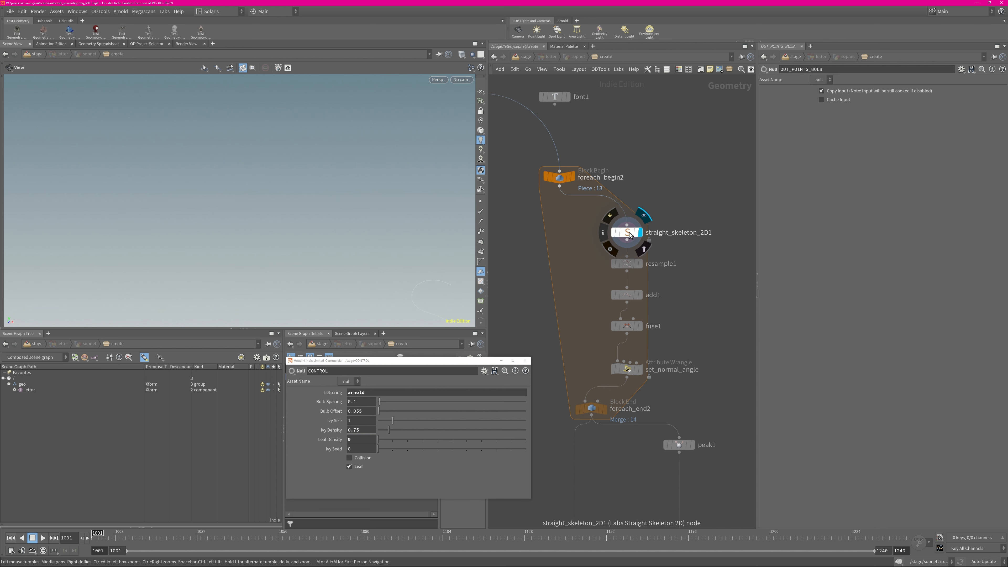
# Compare the foreach_begin2 outline with the straight_skeleton_2D1 centre curve, and show the curve's points in the viewport
pyautogui.click(572, 178)
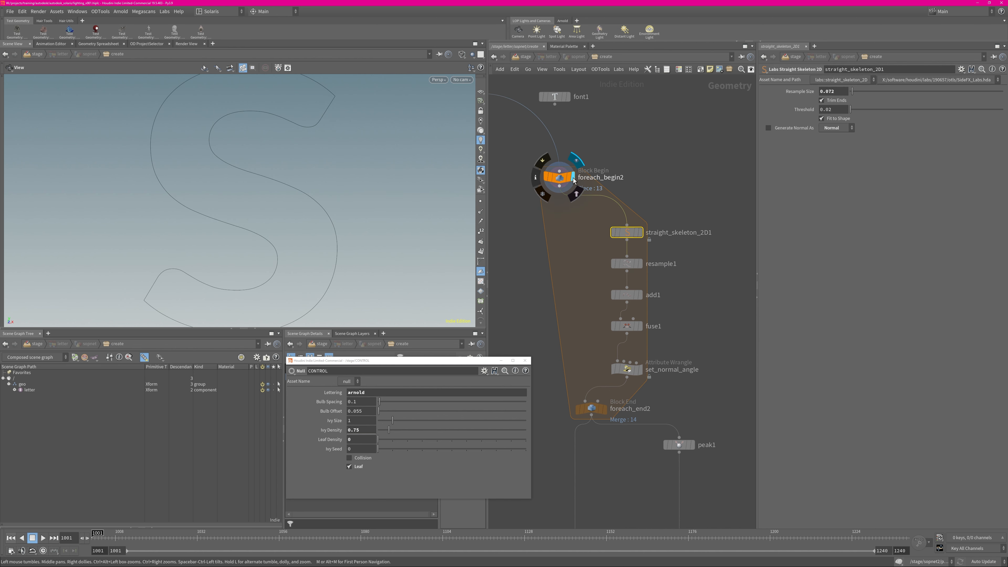
pyautogui.press('w')
pyautogui.moveTo(321, 197)
pyautogui.mouseDown()
pyautogui.moveTo(400, 214)
pyautogui.moveTo(310, 221)
pyautogui.moveTo(299, 237)
pyautogui.moveTo(342, 219)
pyautogui.mouseUp()
pyautogui.hotkey('ctrl', 'z')
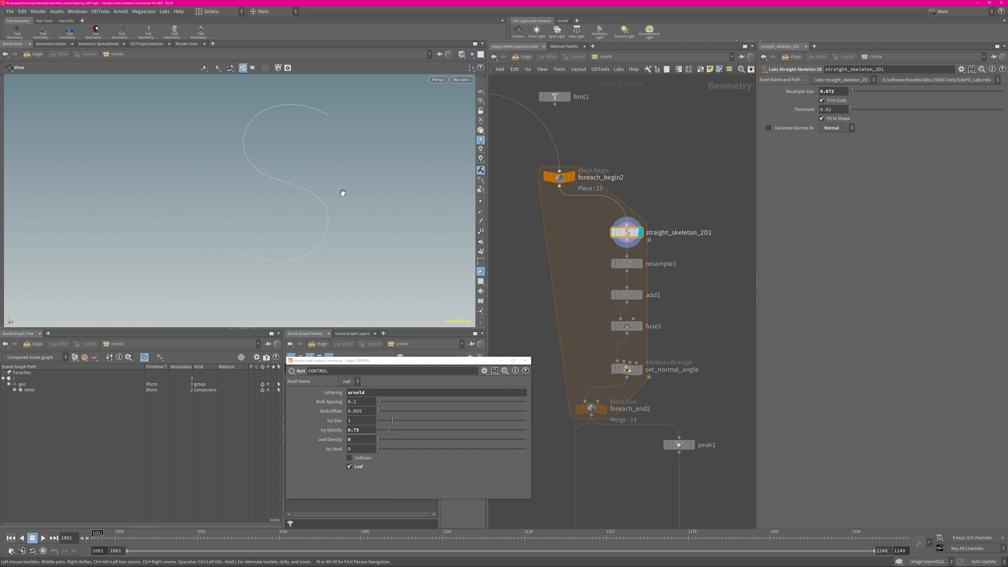
pyautogui.click(480, 201)
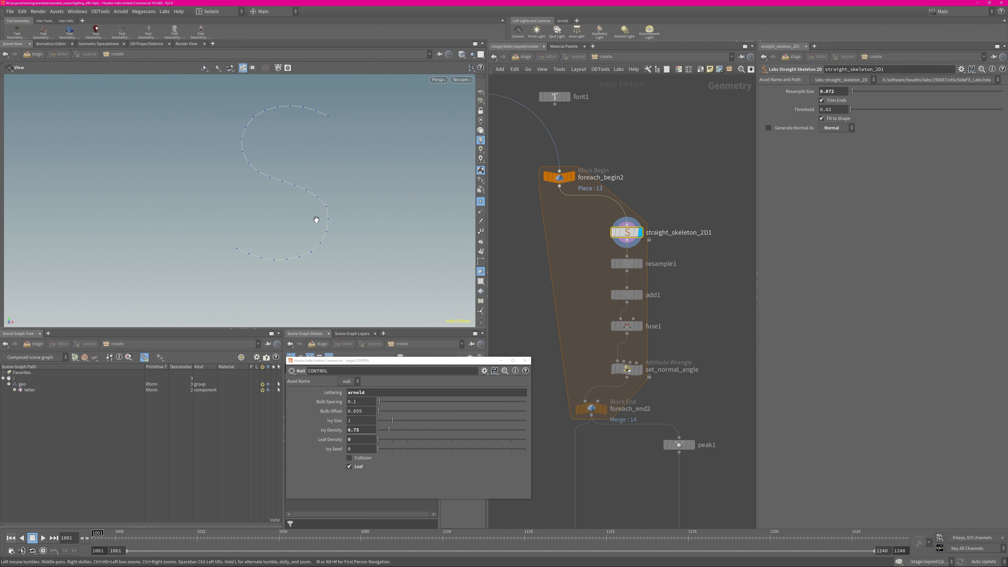
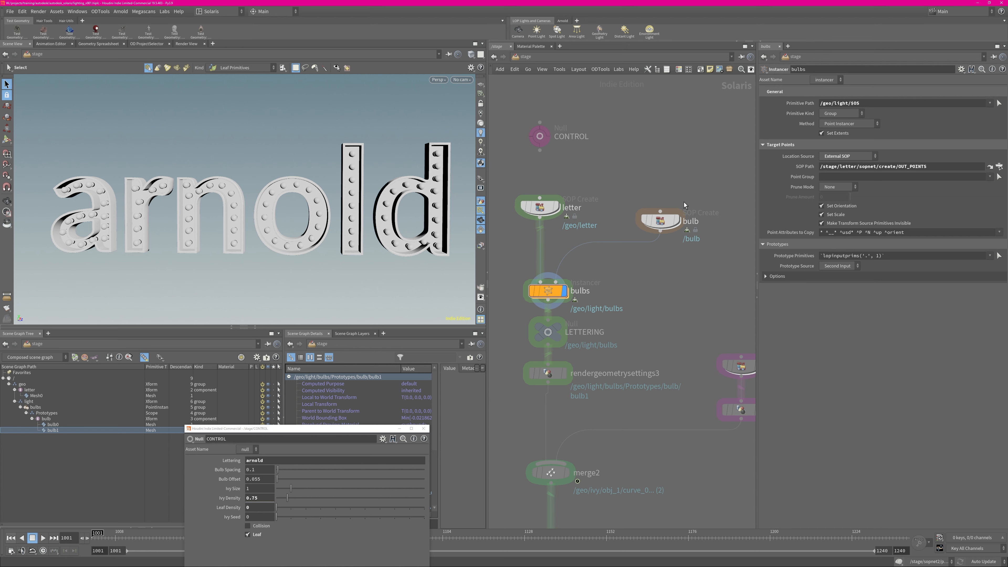
# Display the bulb node on the stage, enter its geometry network and frame the bulb model
pyautogui.click(677, 221)
pyautogui.click(661, 221)
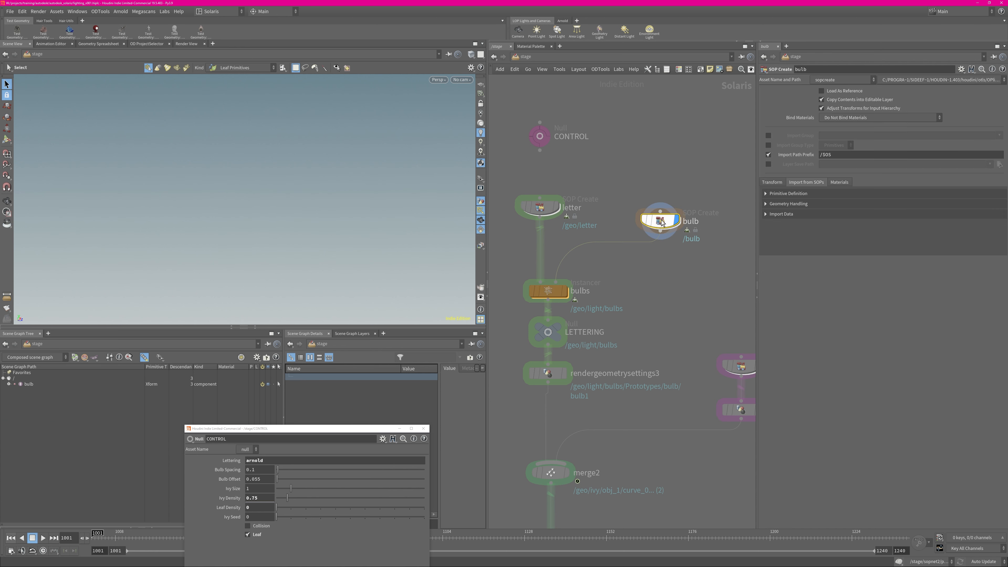
pyautogui.doubleClick(661, 221)
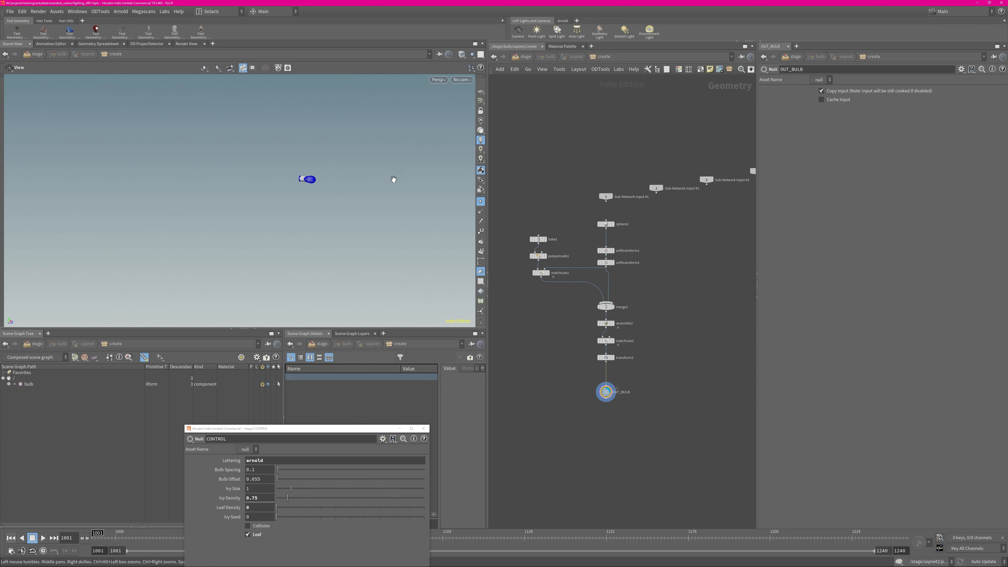
pyautogui.press('f')
# Examine the bulb's separate parts by displaying sphere1, the second soft transform below it, and the tube branch's last node
pyautogui.click(616, 225)
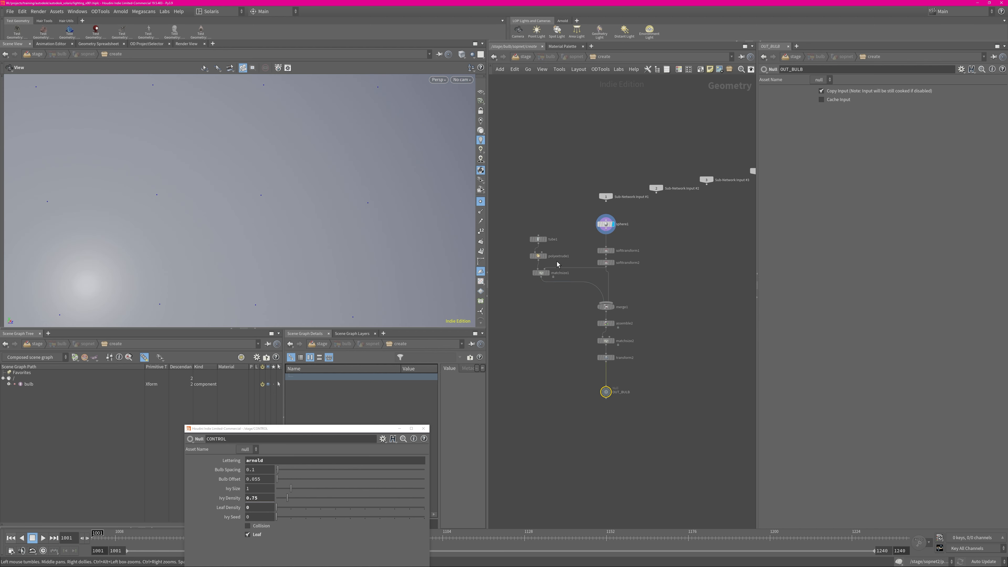
pyautogui.press('g')
pyautogui.click(613, 263)
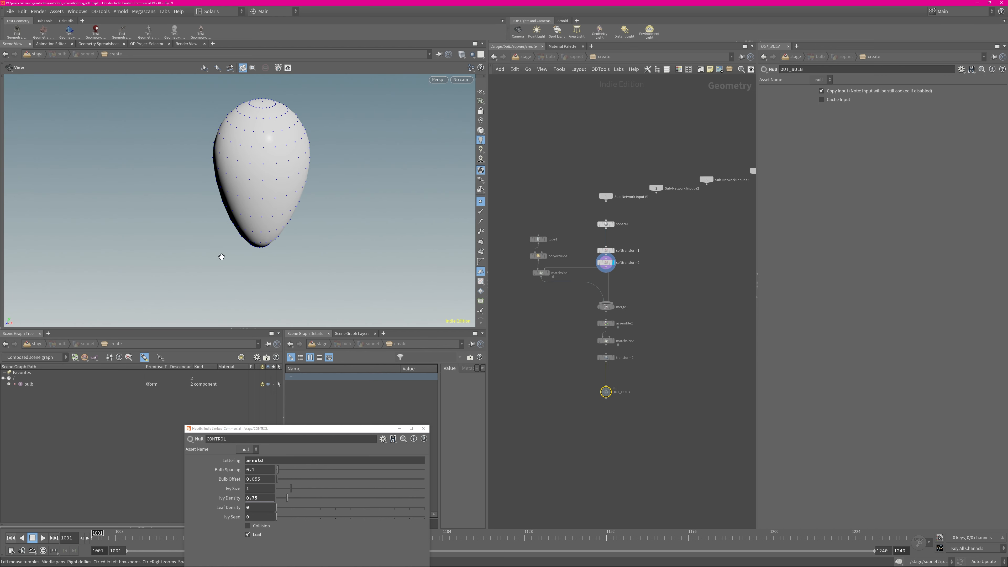
pyautogui.click(549, 272)
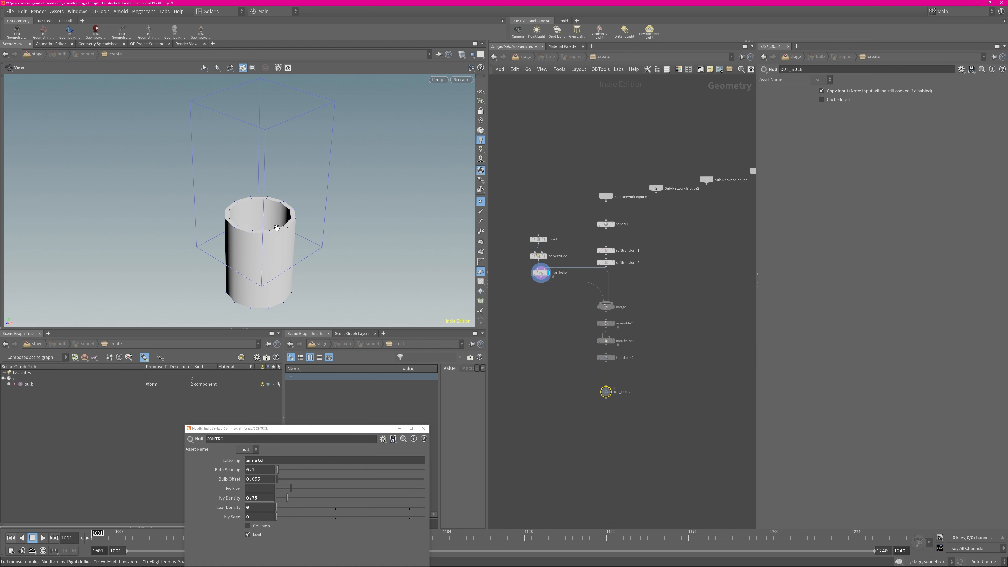
pyautogui.moveTo(393, 210); pyautogui.dragTo(377, 219, button='middle')
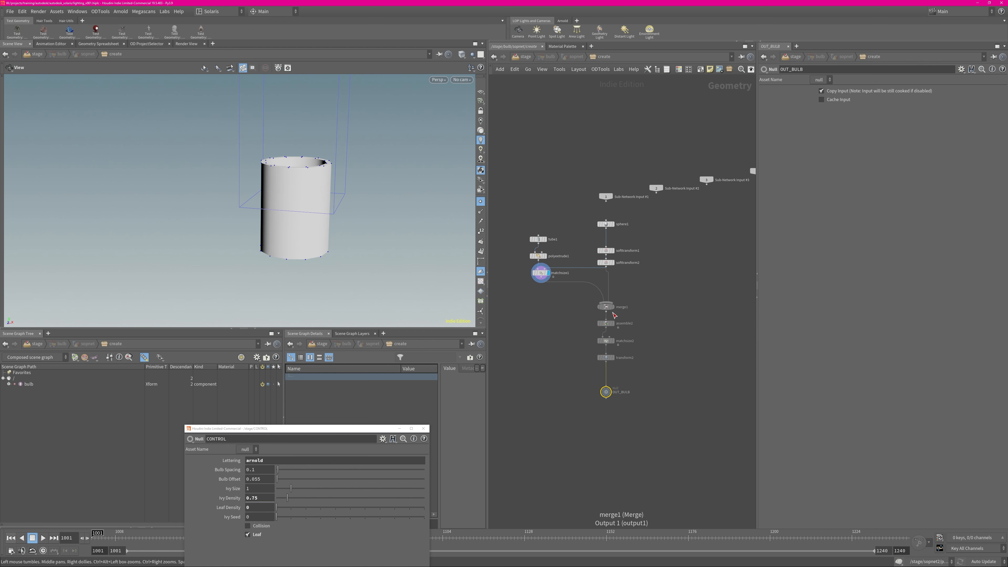
# Display the merged bulb down to its final transform, select assemble2, and examine the combined shape from another angle
pyautogui.click(613, 306)
pyautogui.click(606, 323)
pyautogui.click(613, 358)
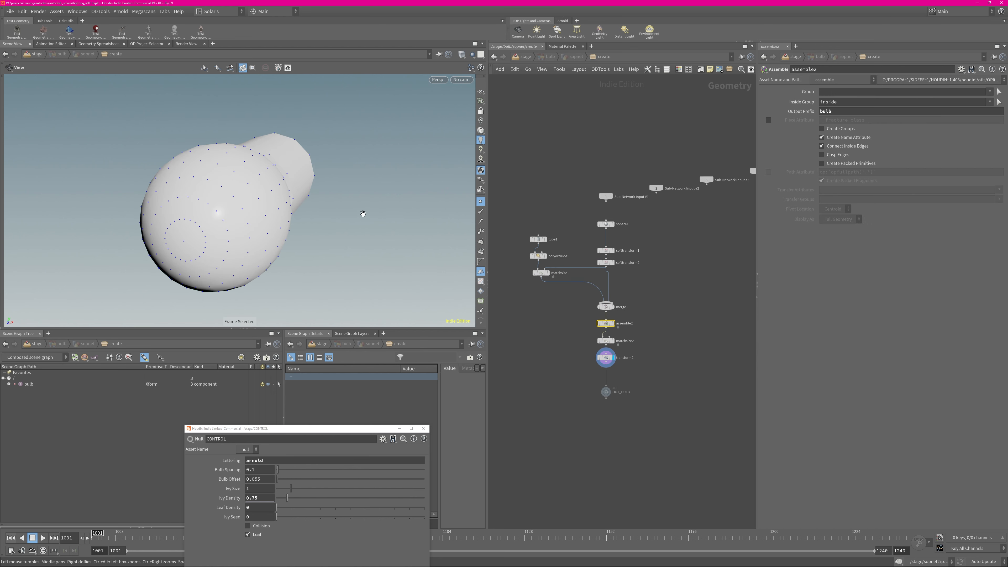
pyautogui.moveTo(362, 214); pyautogui.dragTo(400, 219)
# Return to the stage level and display the bulbs instancer, framing the whole "arnold" word
pyautogui.click(528, 58)
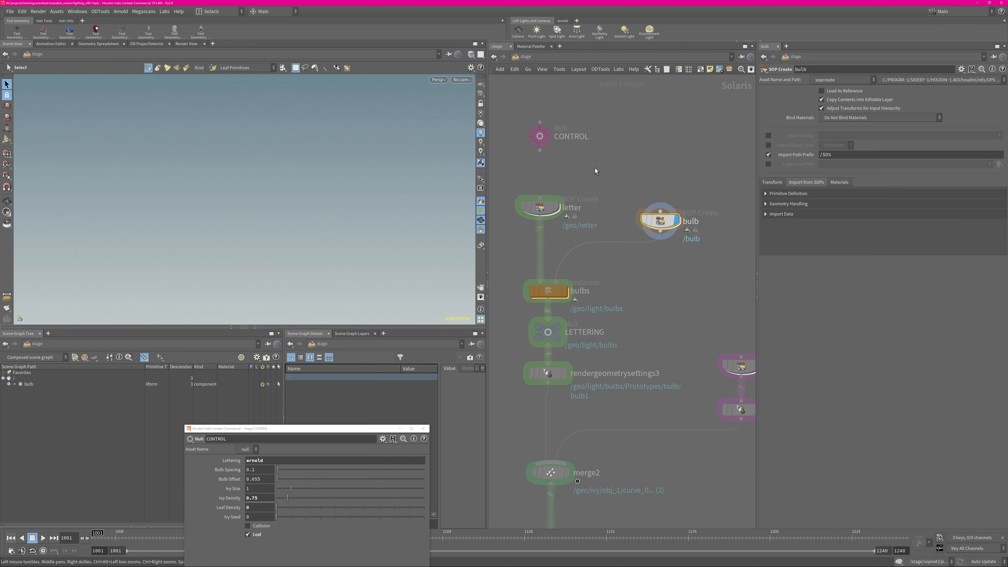
pyautogui.click(565, 291)
pyautogui.press('f')
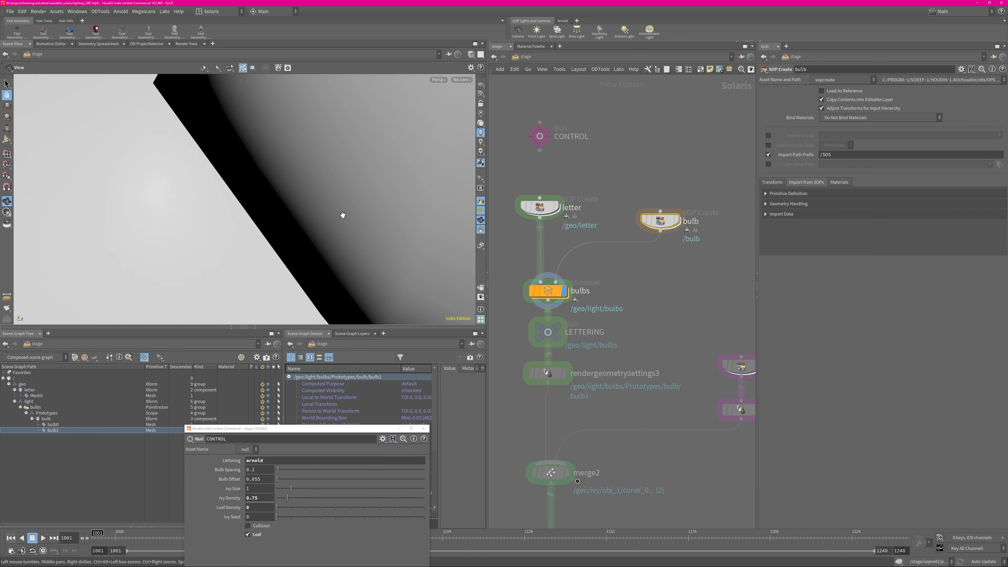
pyautogui.press('a')
pyautogui.moveTo(268, 283); pyautogui.dragTo(299, 272)
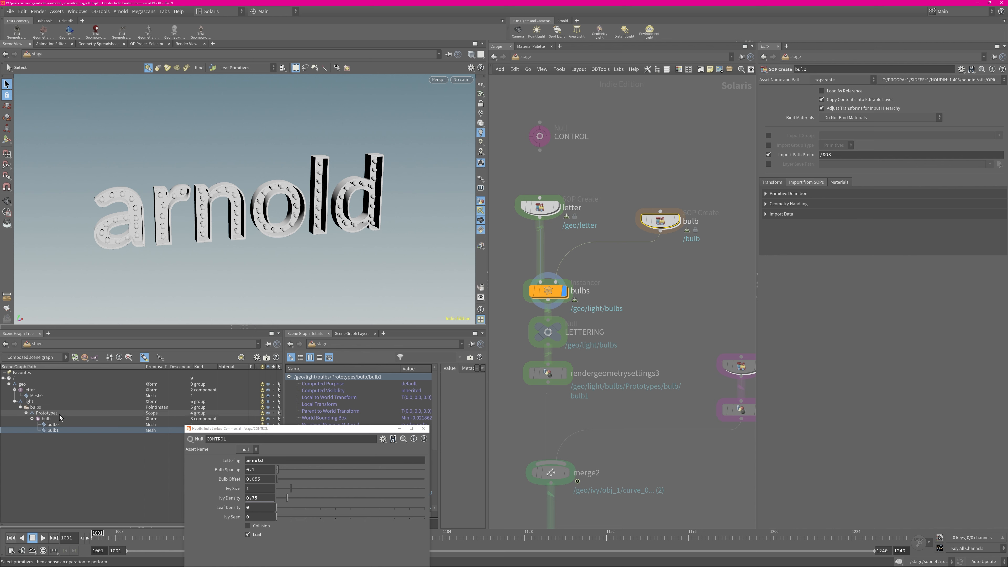
# Select the bulb0 prototype in the scene graph, save the scene, and display the LETTERING null with a close look at the bulbs
pyautogui.click(55, 425)
pyautogui.click(661, 271)
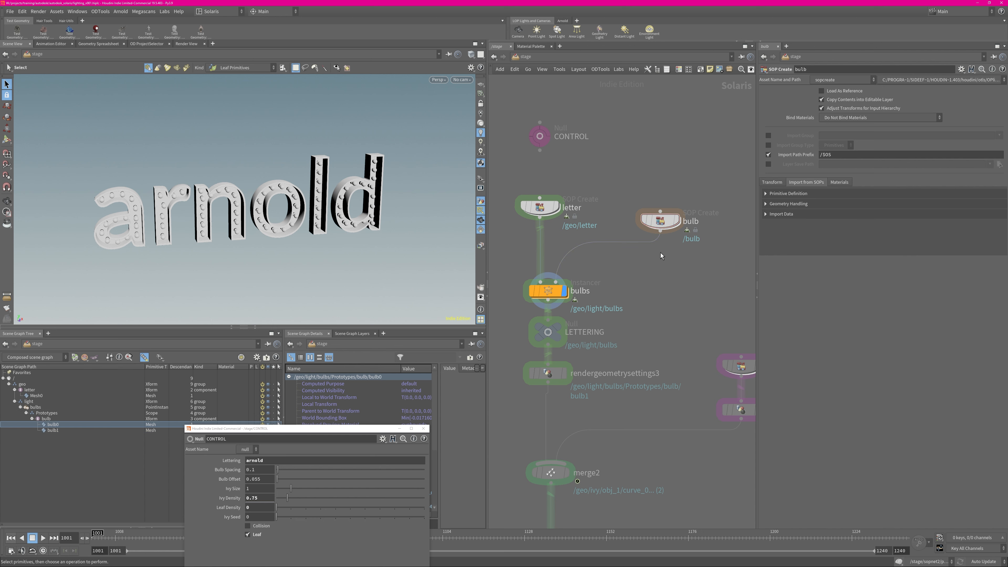
pyautogui.hotkey('ctrl', 's')
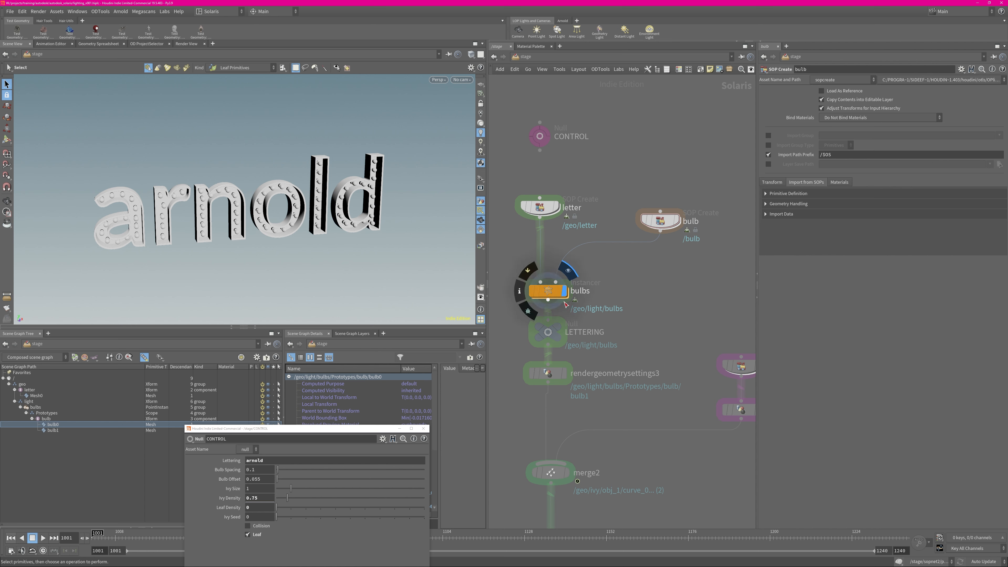
pyautogui.moveTo(568, 354); pyautogui.dragTo(579, 306, button='middle')
pyautogui.click(569, 280)
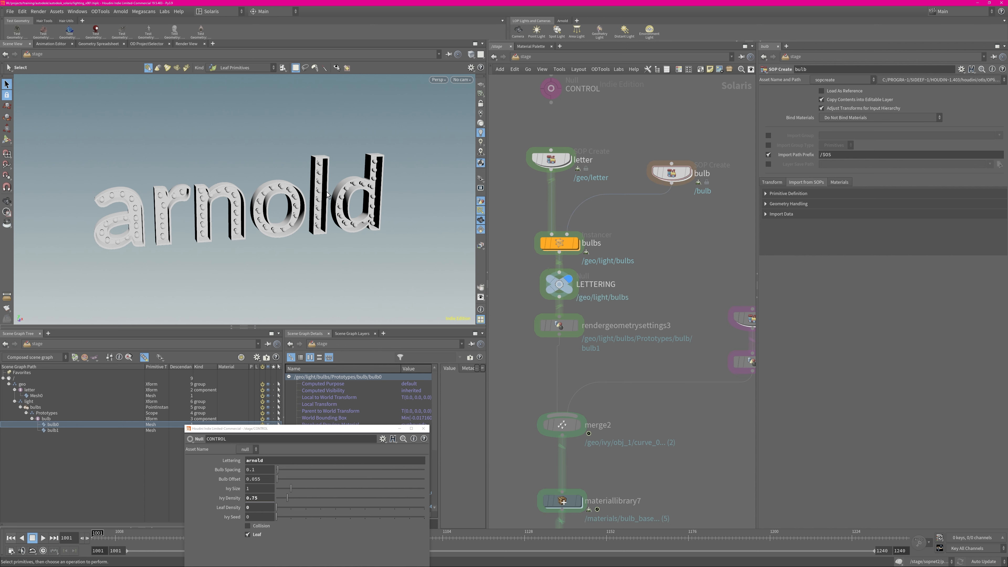
pyautogui.keyDown('alt'); pyautogui.moveTo(174, 190); pyautogui.dragTo(201, 210); pyautogui.keyUp('alt')
pyautogui.keyDown('alt'); pyautogui.moveTo(201, 211); pyautogui.dragTo(270, 191, button='right'); pyautogui.keyUp('alt')
pyautogui.keyDown('alt'); pyautogui.moveTo(270, 190); pyautogui.dragTo(357, 178); pyautogui.keyUp('alt')
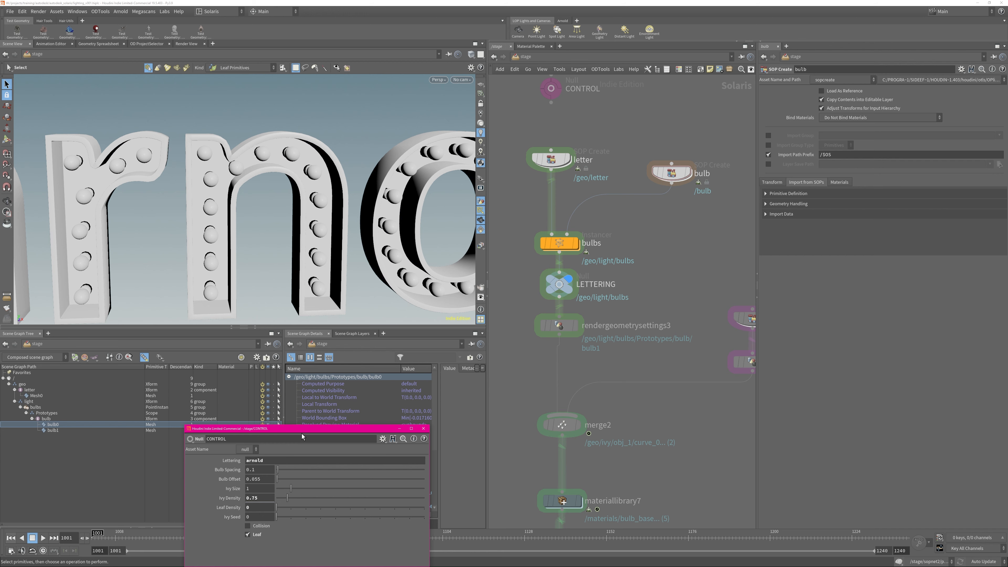
# Test a larger Bulb Offset on the CONTROL node, undo it, and set Bulb Spacing to 0.18
pyautogui.moveTo(300, 429); pyautogui.dragTo(354, 381)
pyautogui.keyDown('alt'); pyautogui.moveTo(362, 214); pyautogui.dragTo(166, 262, button='right'); pyautogui.keyUp('alt')
pyautogui.keyDown('alt'); pyautogui.moveTo(166, 263); pyautogui.dragTo(93, 250, button='middle'); pyautogui.keyUp('alt')
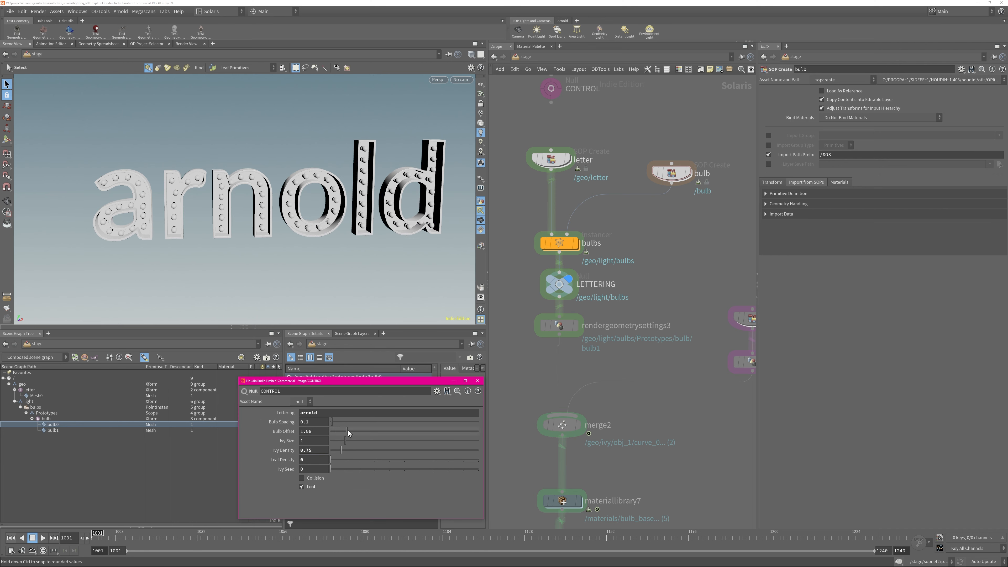
pyautogui.hotkey('ctrl', 'z')
pyautogui.moveTo(339, 421); pyautogui.dragTo(334, 422)
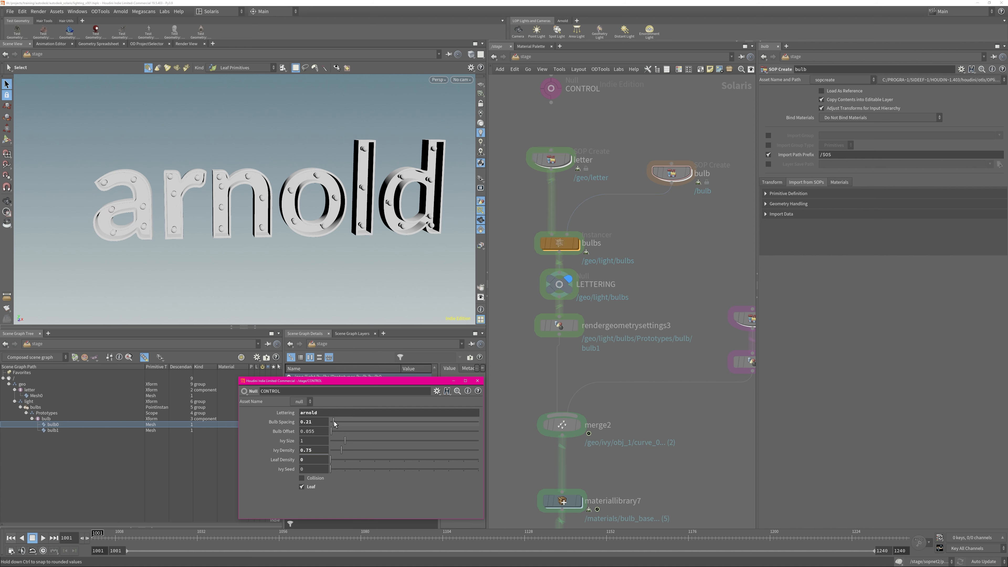
pyautogui.keyDown('alt'); pyautogui.moveTo(265, 244); pyautogui.dragTo(283, 245); pyautogui.keyUp('alt')
# Set the CONTROL node's Lettering to "solaris" and check the generated word in the viewport
pyautogui.moveTo(328, 413); pyautogui.dragTo(285, 405)
pyautogui.write('solaris')
pyautogui.press('Return')
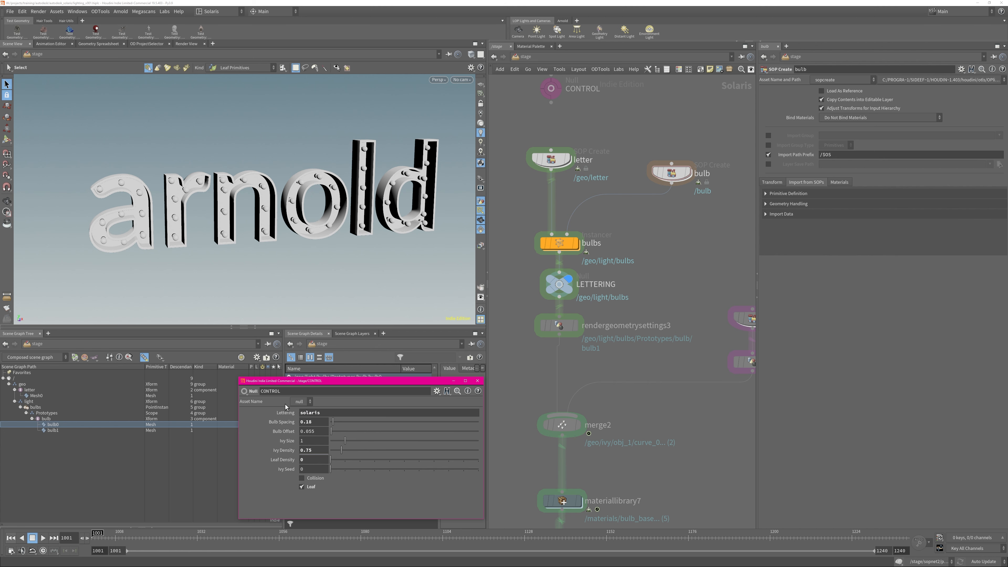
pyautogui.keyDown('alt'); pyautogui.moveTo(350, 224); pyautogui.dragTo(347, 198); pyautogui.keyUp('alt')
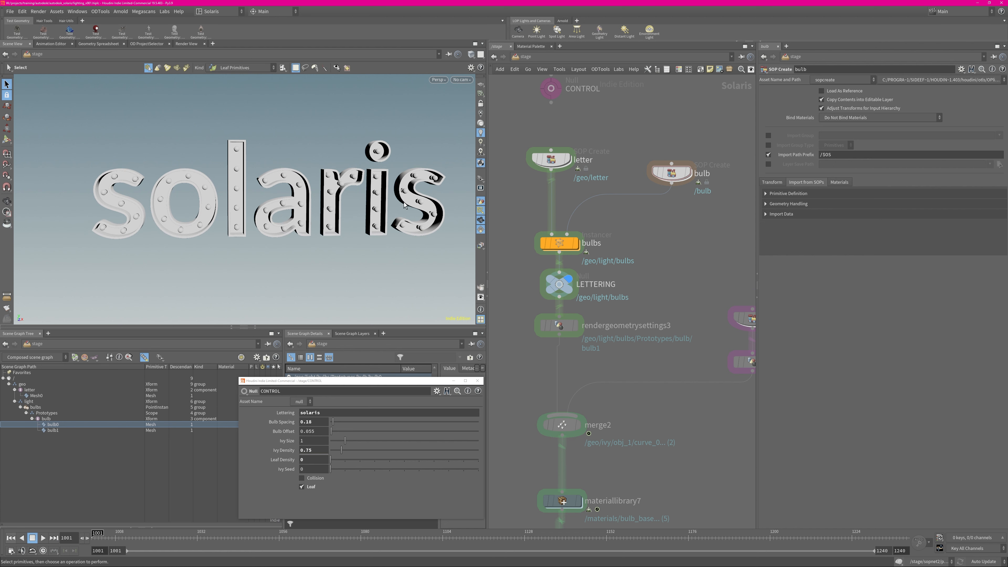
# Set the CONTROL node's Lettering to "IVY"
pyautogui.doubleClick(313, 413)
pyautogui.write('IV')
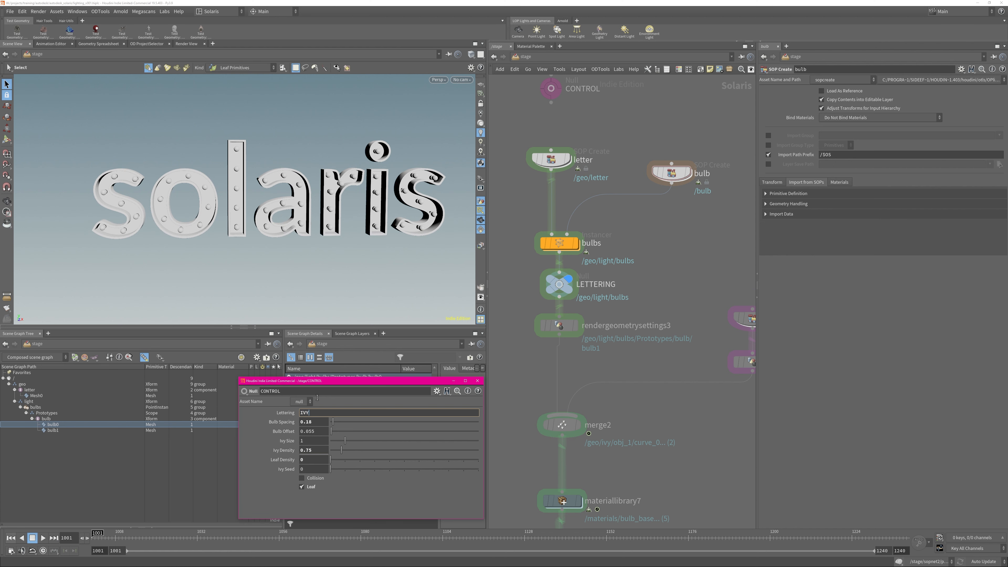
pyautogui.write('Y')
pyautogui.press('Return')
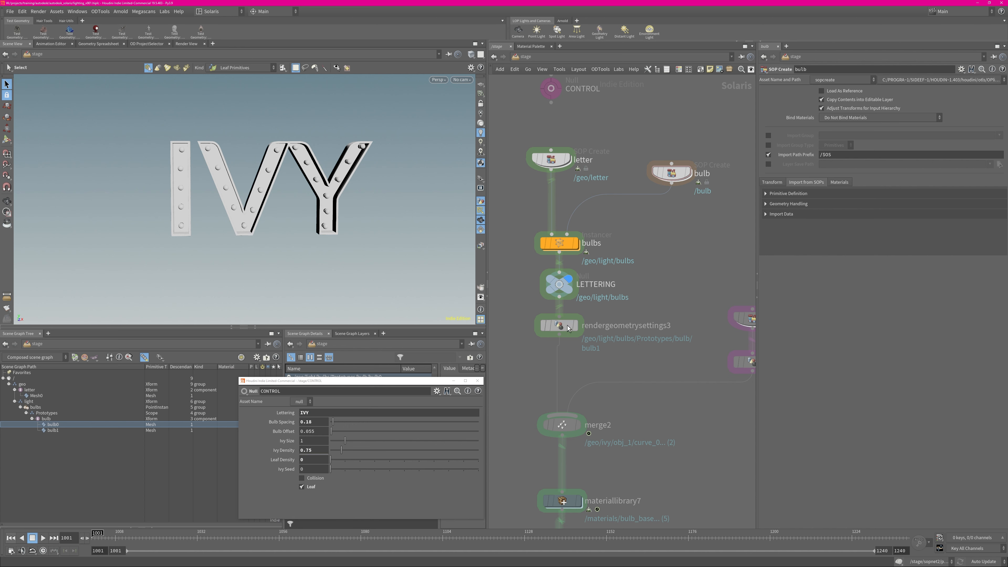
# Review rendergeometrysettings3's Arnold visibility settings alongside the bulbs, bulb0 and bulb1 primitives in the scene graph, saving the scene
pyautogui.click(563, 333)
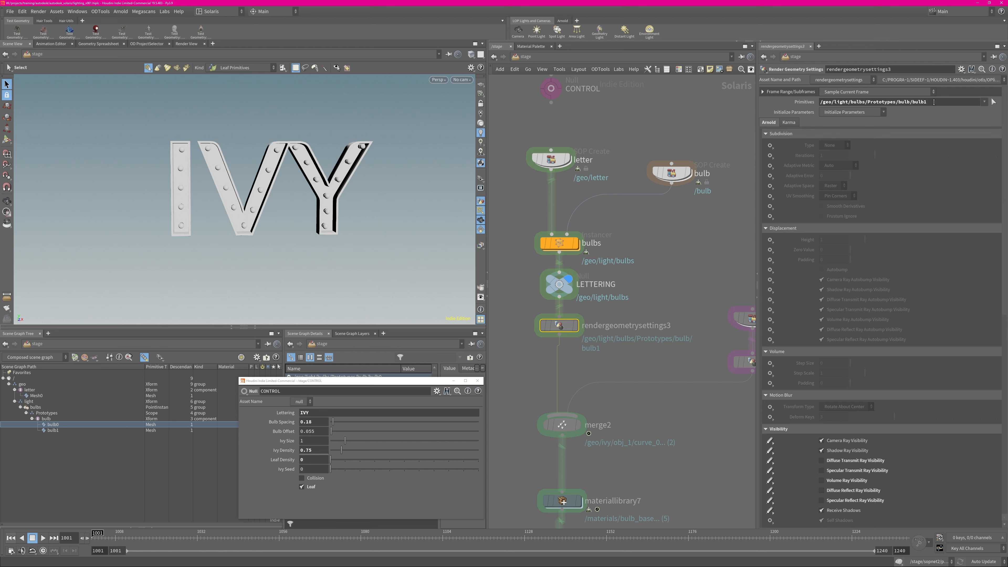
pyautogui.click(55, 407)
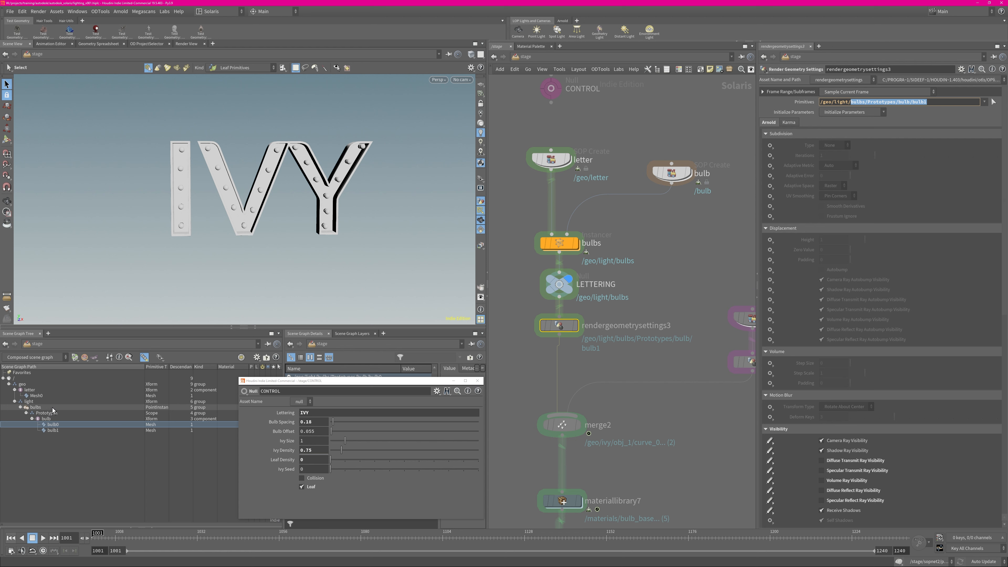
pyautogui.click(55, 424)
pyautogui.hotkey('ctrl', 's')
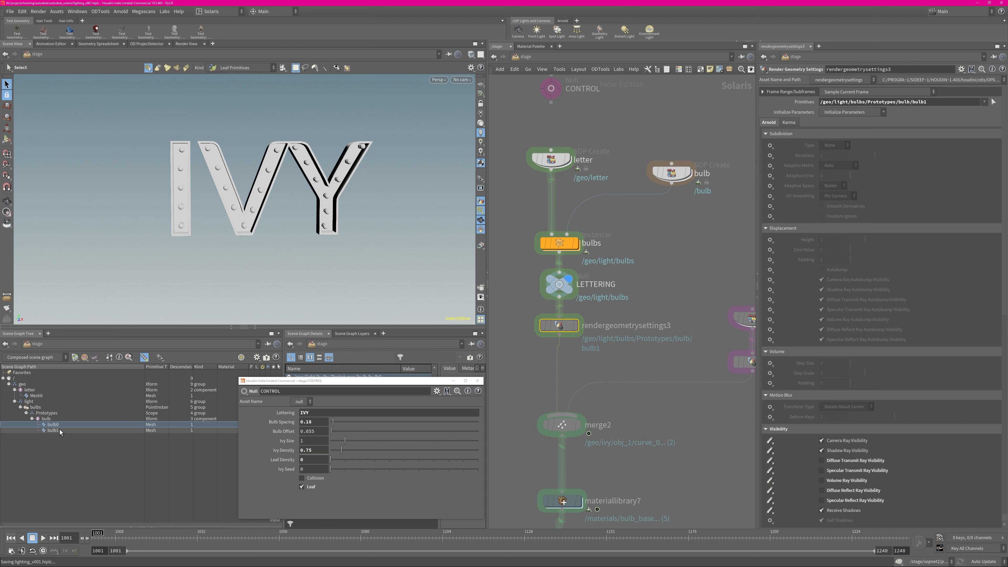
pyautogui.click(60, 431)
pyautogui.scroll(-5, 1004, 324)
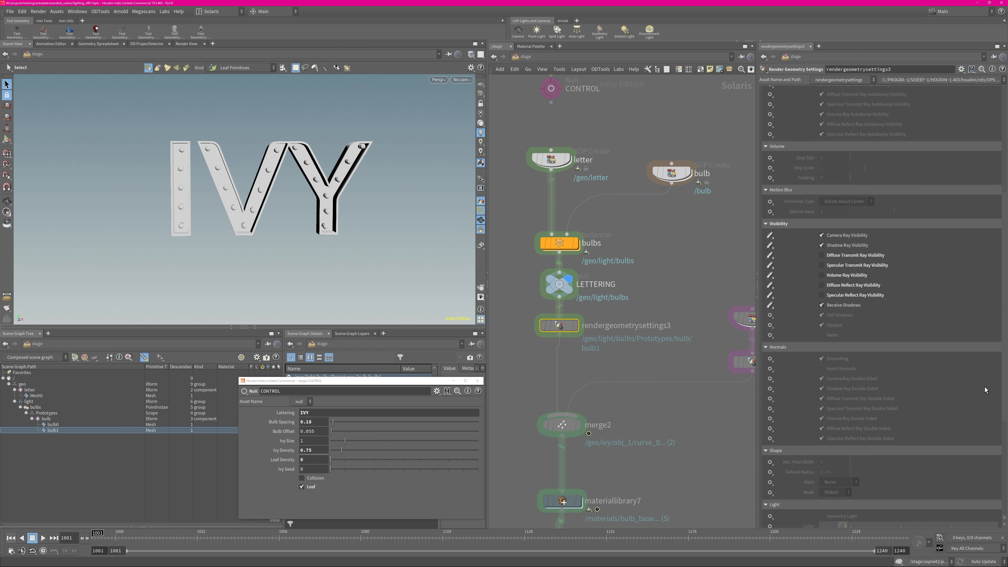
pyautogui.scroll(10, 1004, 399)
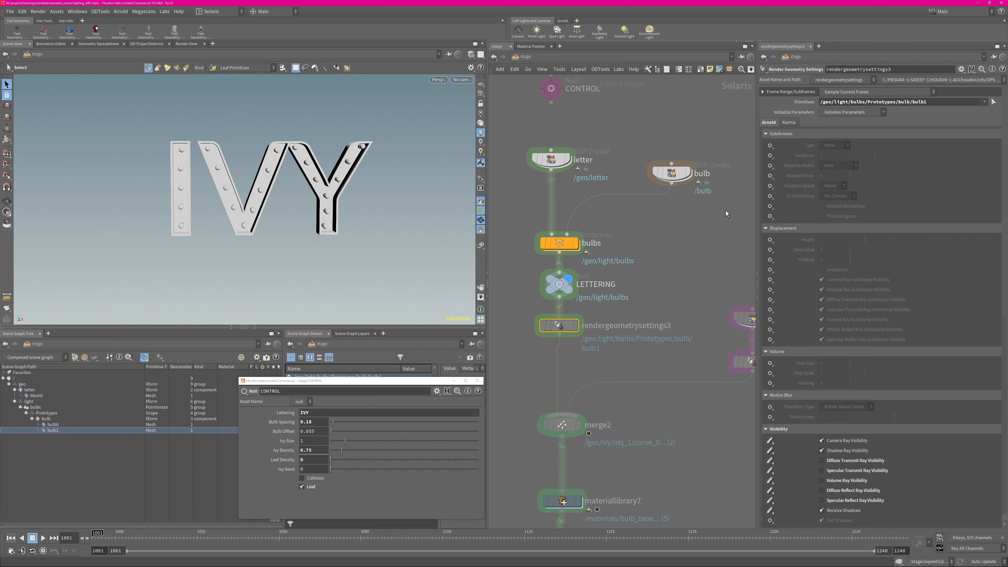
# Widen the network area and display the merge2 node that combines the lettering and ivy branches
pyautogui.click(659, 274)
pyautogui.moveTo(653, 349); pyautogui.dragTo(599, 202, button='middle')
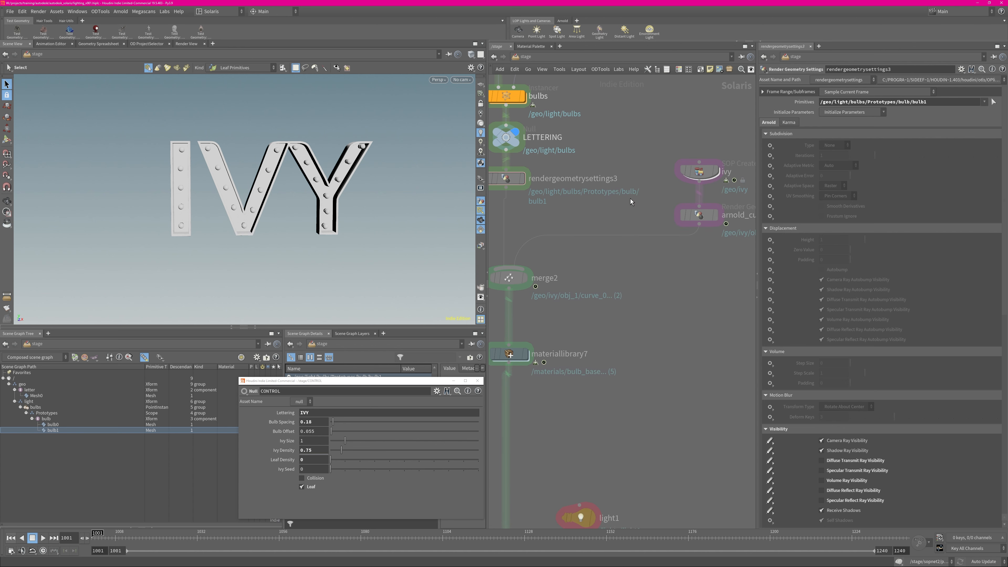
pyautogui.moveTo(757, 252); pyautogui.dragTo(778, 253)
pyautogui.moveTo(619, 170); pyautogui.dragTo(668, 292, button='middle')
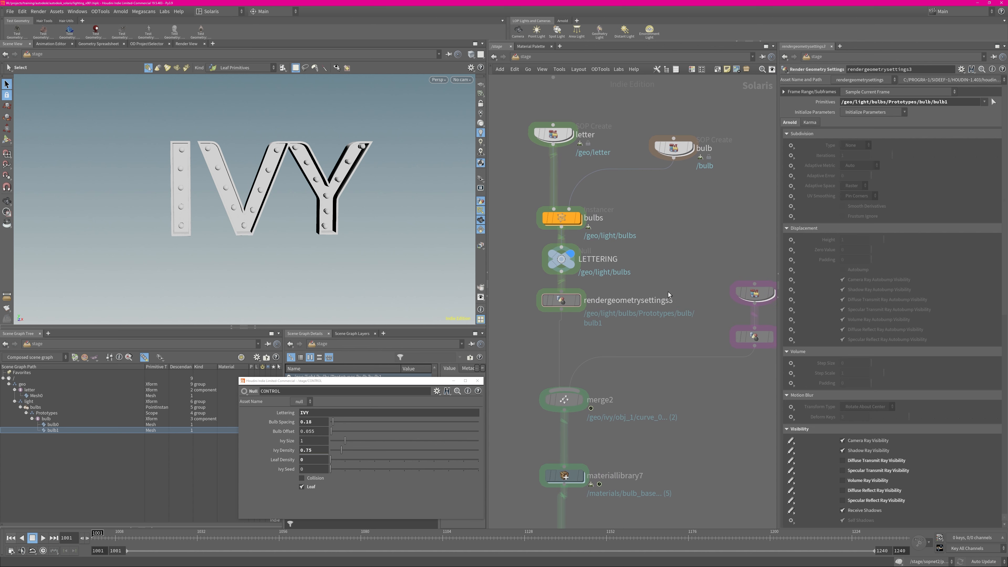
pyautogui.moveTo(691, 260); pyautogui.dragTo(657, 168, button='middle')
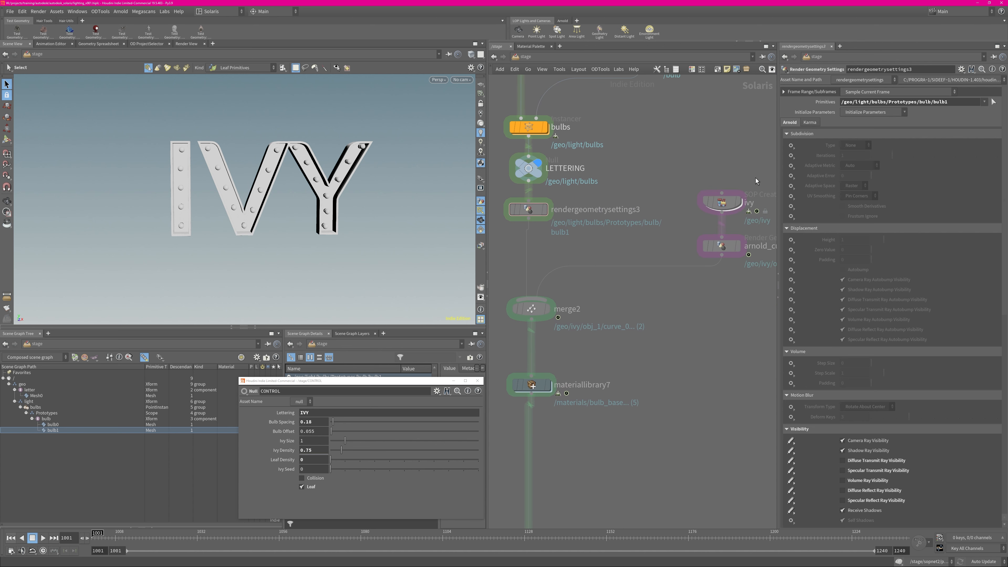
pyautogui.click(549, 309)
pyautogui.moveTo(546, 312)
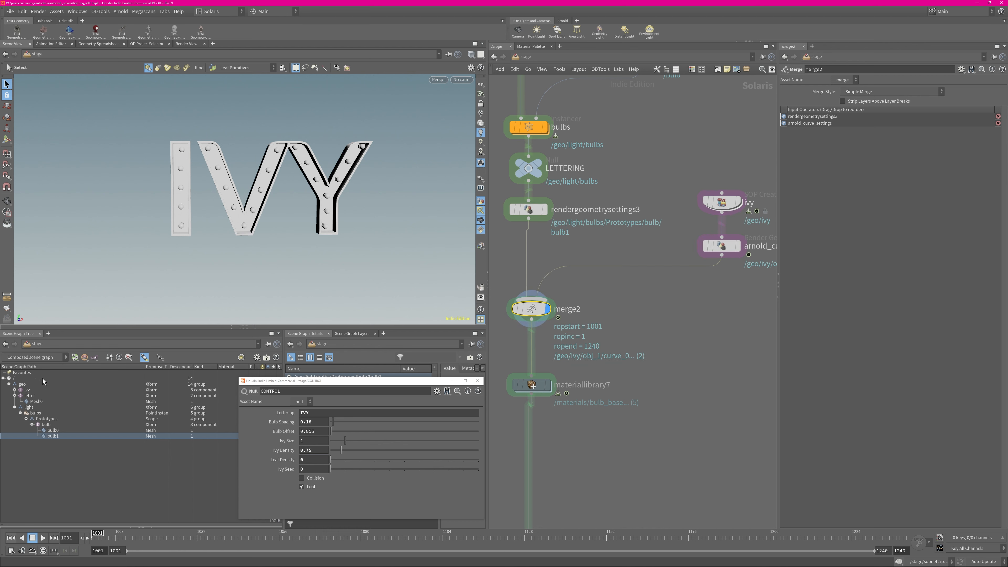
# Enter the ivy node's geometry network, frame all the hanging ivy in the viewport, and save the scene
pyautogui.press('Escape')
pyautogui.moveTo(236, 140); pyautogui.dragTo(200, 177)
pyautogui.moveTo(693, 230); pyautogui.dragTo(609, 232, button='middle')
pyautogui.doubleClick(639, 204)
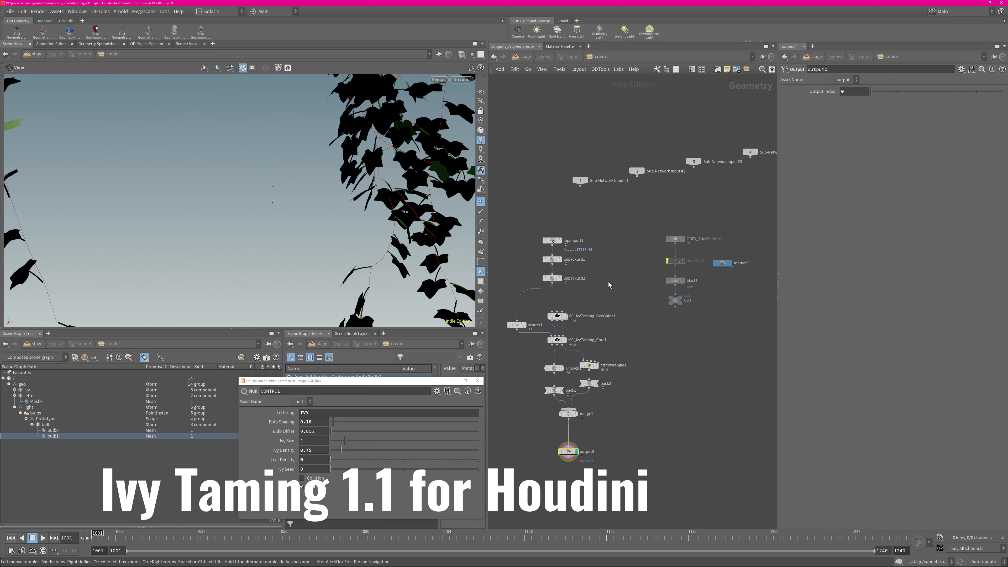
pyautogui.moveTo(598, 292); pyautogui.dragTo(615, 280, button='middle')
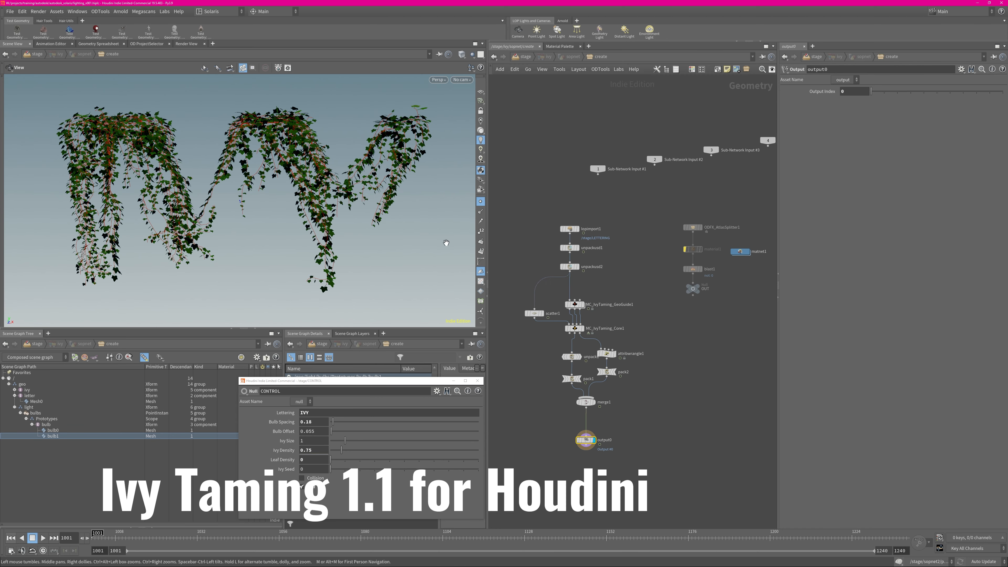
pyautogui.moveTo(262, 193)
pyautogui.mouseDown()
pyautogui.moveTo(488, 181)
pyautogui.moveTo(257, 191)
pyautogui.mouseUp()
pyautogui.hotkey('ctrl', 's')
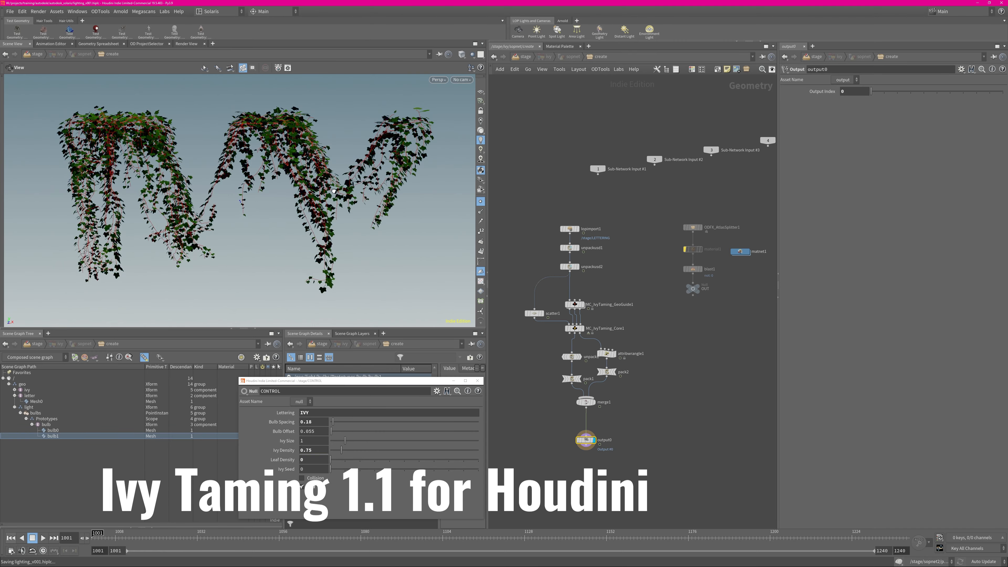
# Select lopimport1 at the start of the ivy network and display the imported /stage/LETTERING geometry
pyautogui.moveTo(595, 279); pyautogui.dragTo(584, 269, button='middle')
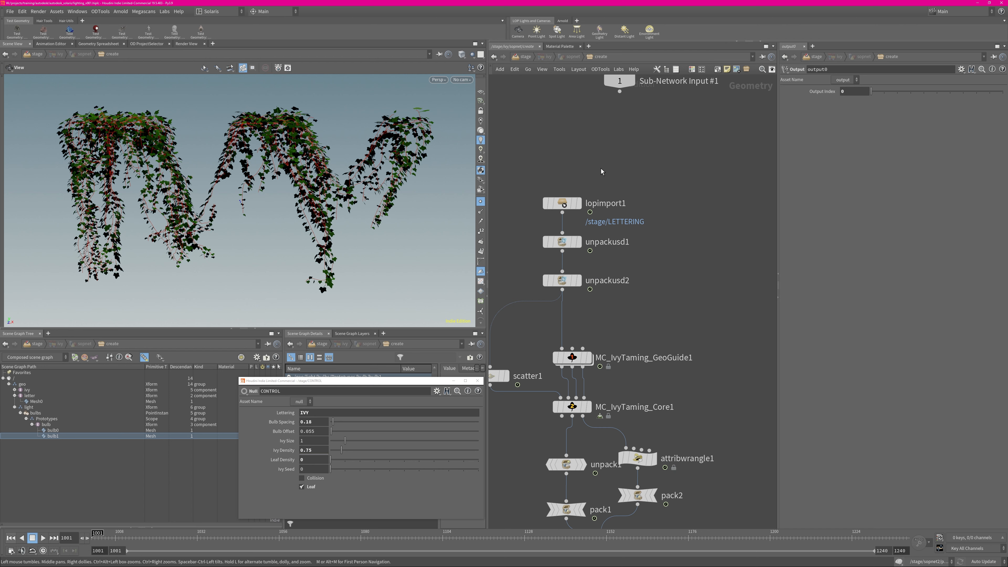
pyautogui.moveTo(596, 168); pyautogui.dragTo(633, 150, button='middle')
pyautogui.click(613, 182)
pyautogui.press('Tab')
pyautogui.press('Escape')
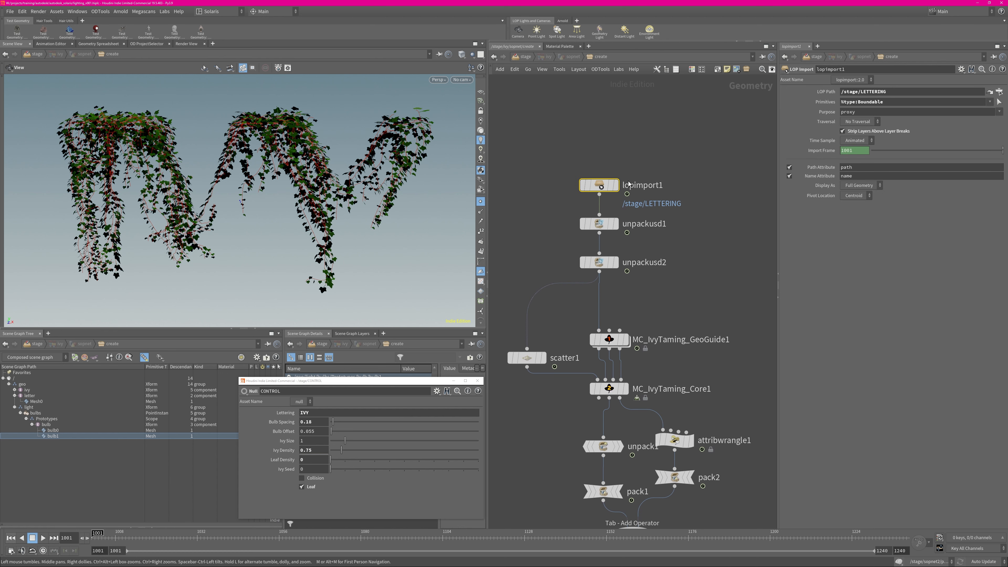
pyautogui.click(615, 183)
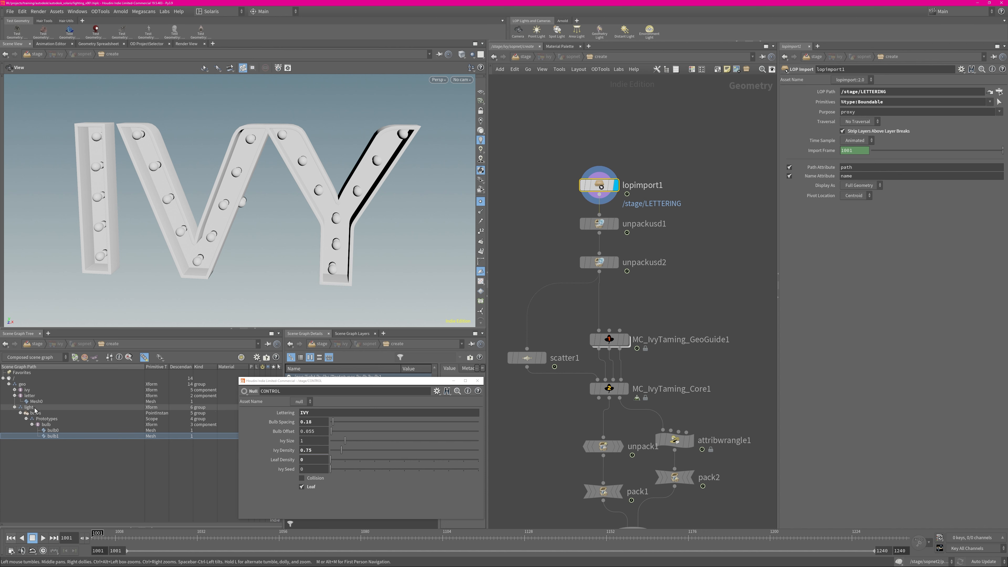
# Trace lopimport1's /stage/LETTERING path to its source by returning to the stage network and selecting the LETTERING null
pyautogui.doubleClick(860, 92)
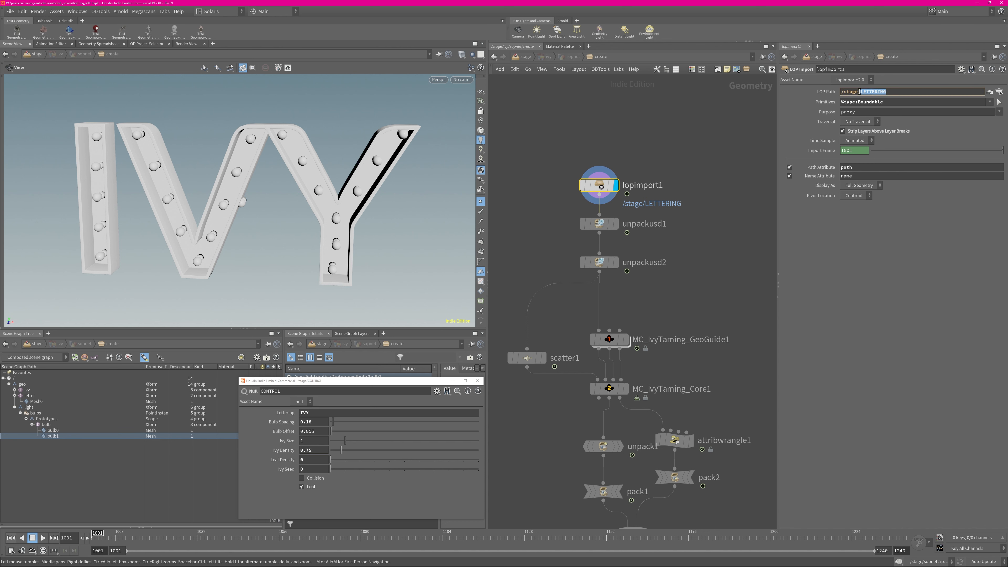
pyautogui.click(899, 92)
pyautogui.click(625, 97)
pyautogui.click(527, 56)
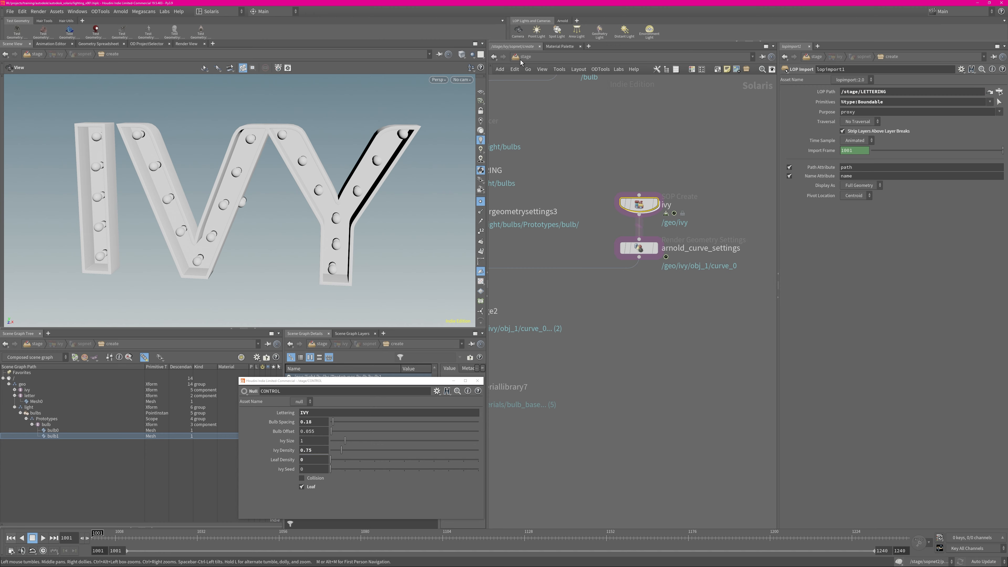
pyautogui.moveTo(569, 195); pyautogui.dragTo(754, 220, button='middle')
pyautogui.moveTo(618, 220); pyautogui.dragTo(582, 254, button='middle')
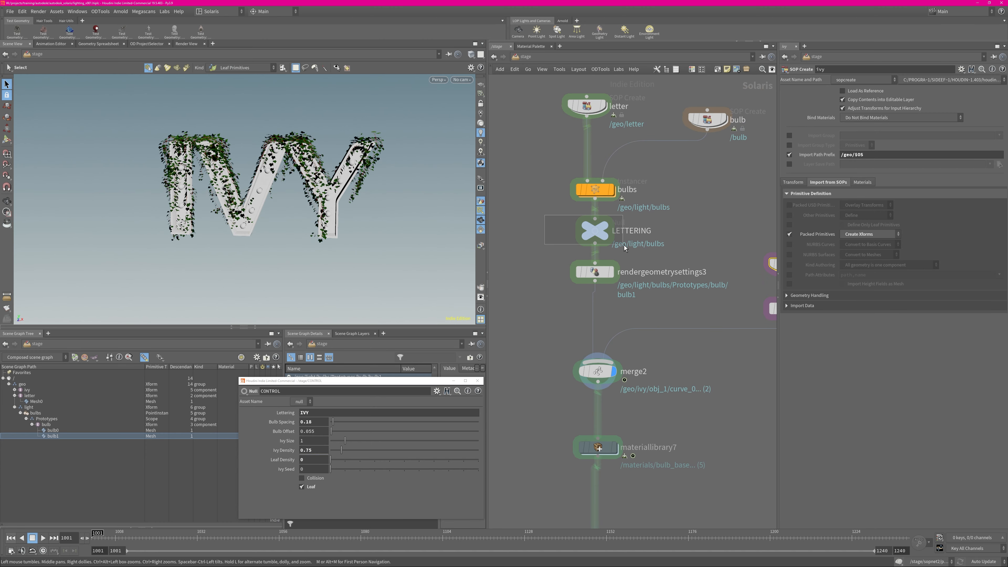
pyautogui.click(603, 233)
pyautogui.moveTo(676, 232); pyautogui.dragTo(636, 213, button='middle')
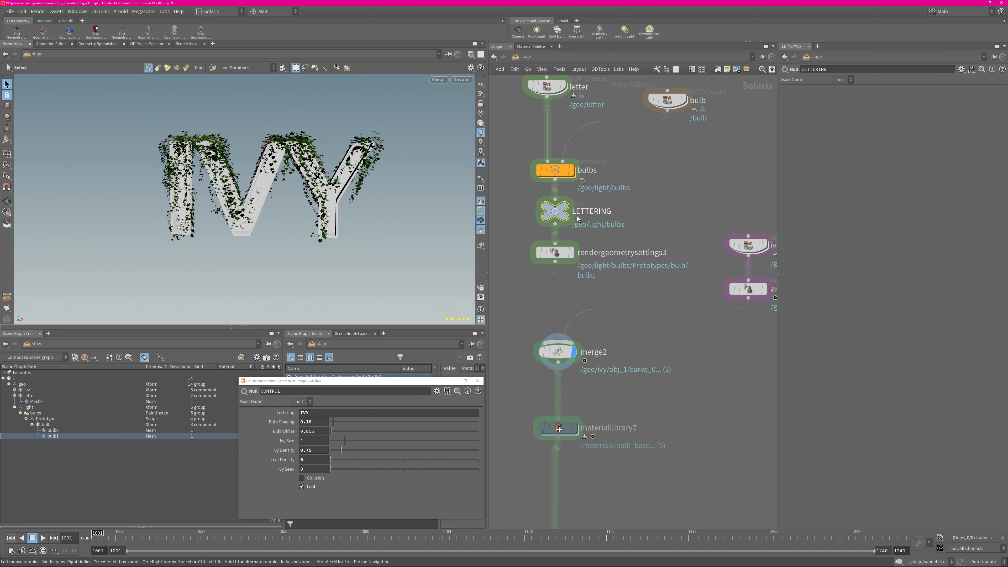
# Re-enter the ivy node's geometry network and inspect the geometry information of lopimport1 and unpackusd1
pyautogui.moveTo(713, 244); pyautogui.dragTo(629, 231, button='middle')
pyautogui.doubleClick(673, 236)
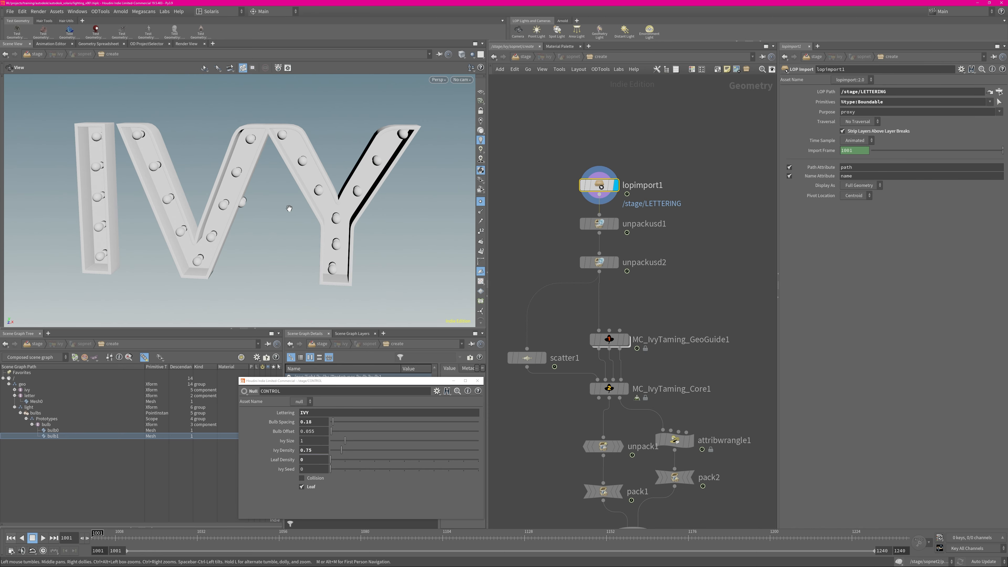
pyautogui.moveTo(289, 208)
pyautogui.mouseDown()
pyautogui.moveTo(515, 196)
pyautogui.moveTo(303, 193)
pyautogui.moveTo(307, 207)
pyautogui.mouseUp()
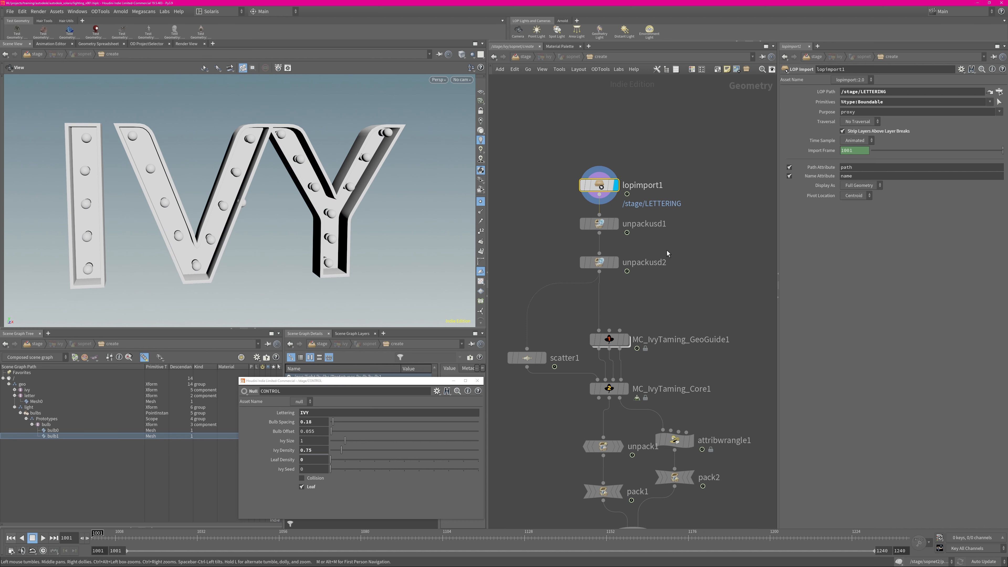
pyautogui.moveTo(666, 253); pyautogui.dragTo(681, 216, button='middle')
pyautogui.middleClick(622, 149)
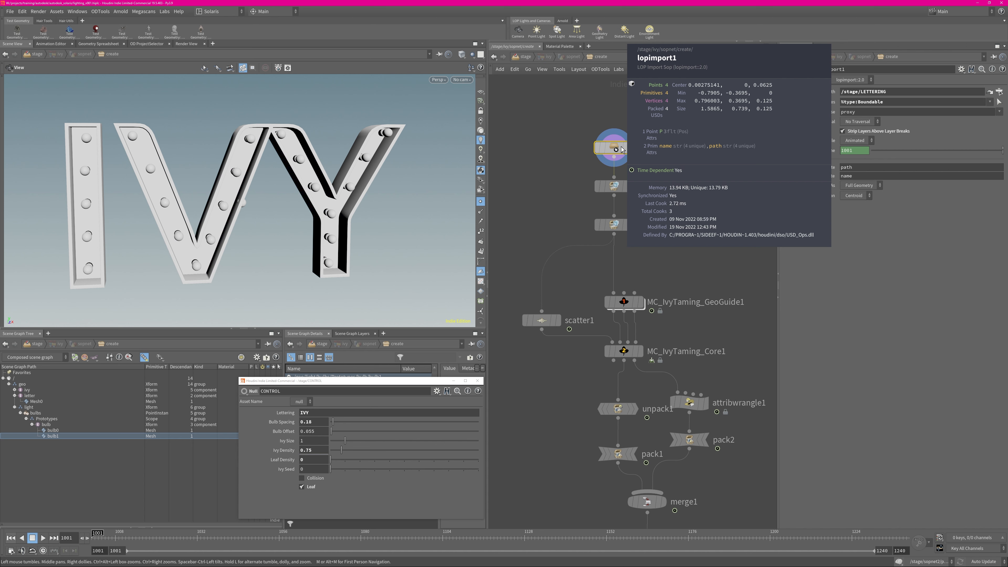
pyautogui.middleClick(611, 187)
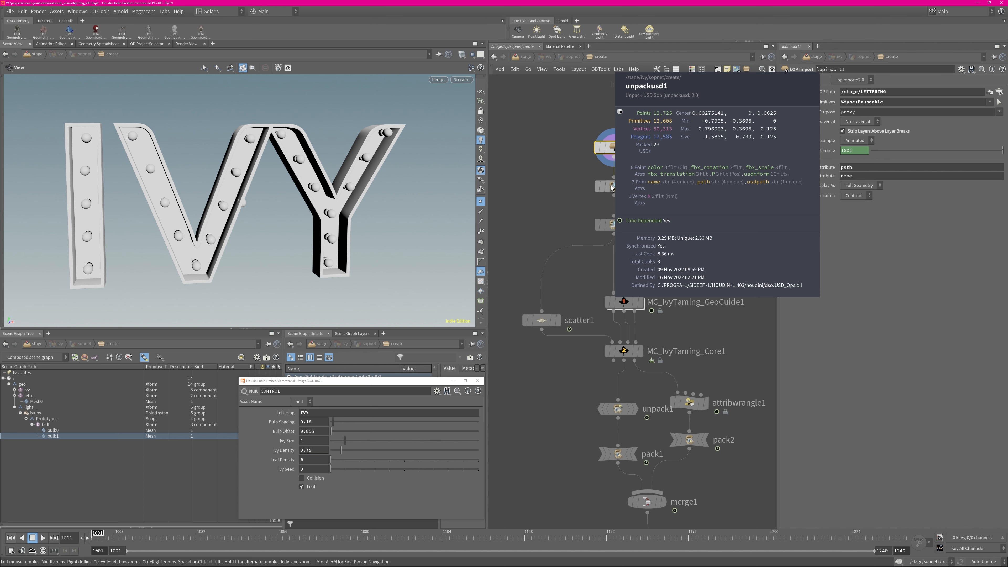
pyautogui.click(615, 190)
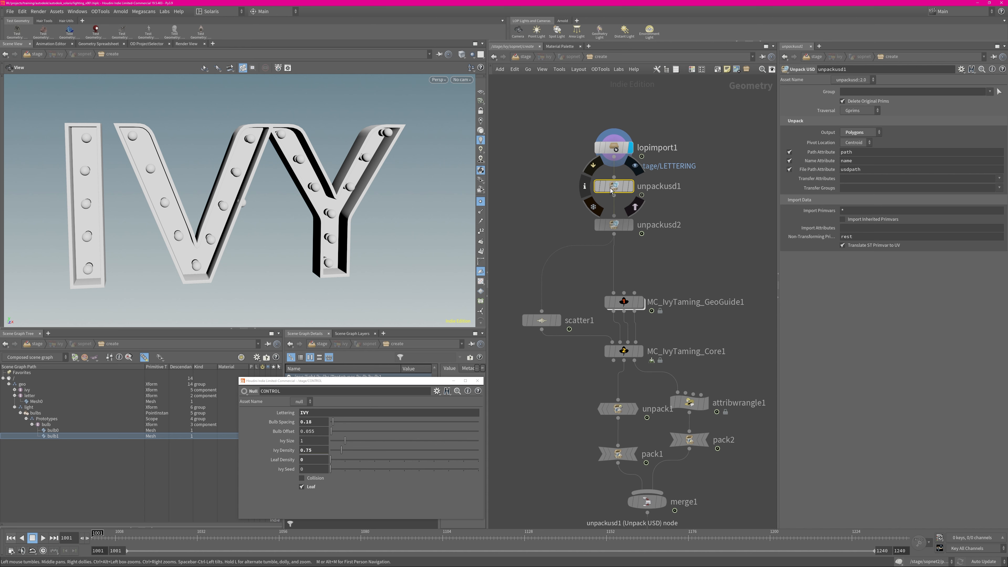
pyautogui.middleClick(616, 187)
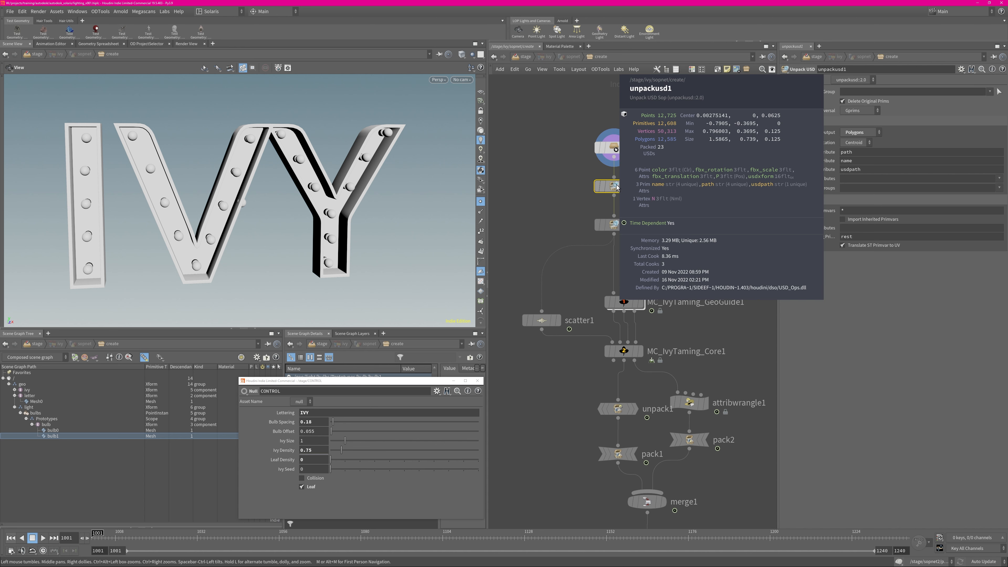
# Display the unpacked lettering from unpackusd2, inspect its geometry information, and save the scene
pyautogui.click(621, 225)
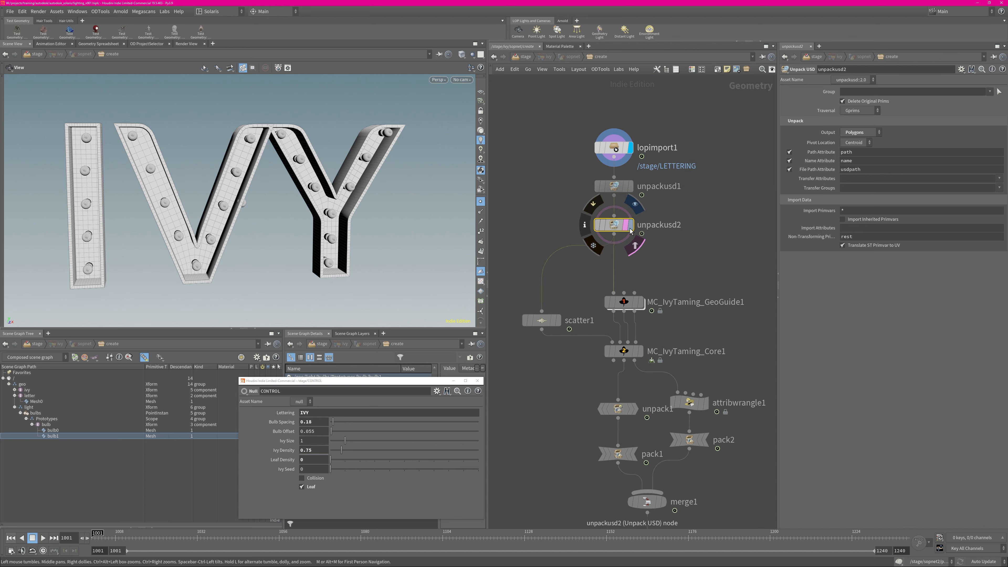
pyautogui.middleClick(619, 229)
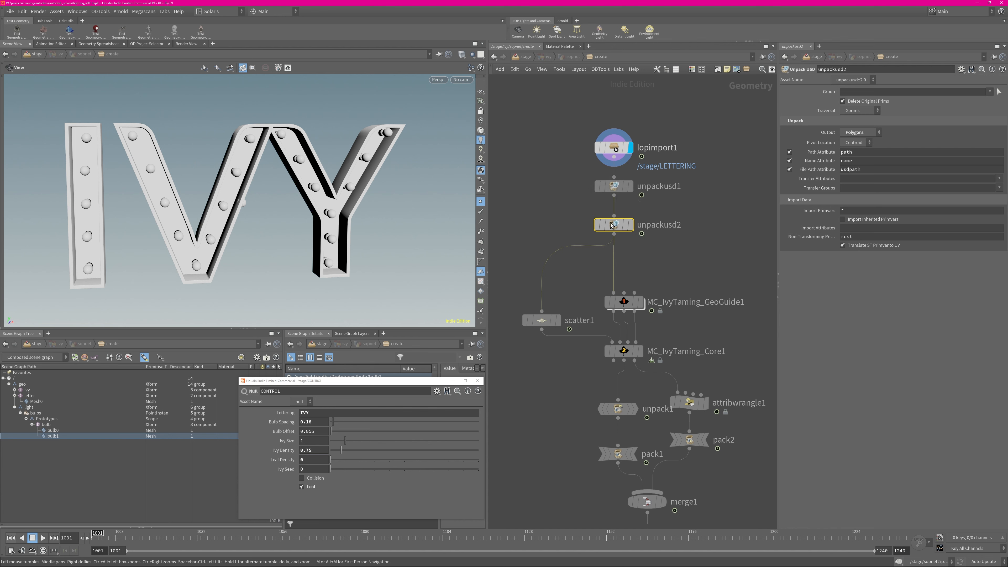
pyautogui.click(630, 226)
pyautogui.moveTo(254, 191); pyautogui.dragTo(451, 183)
pyautogui.middleClick(623, 230)
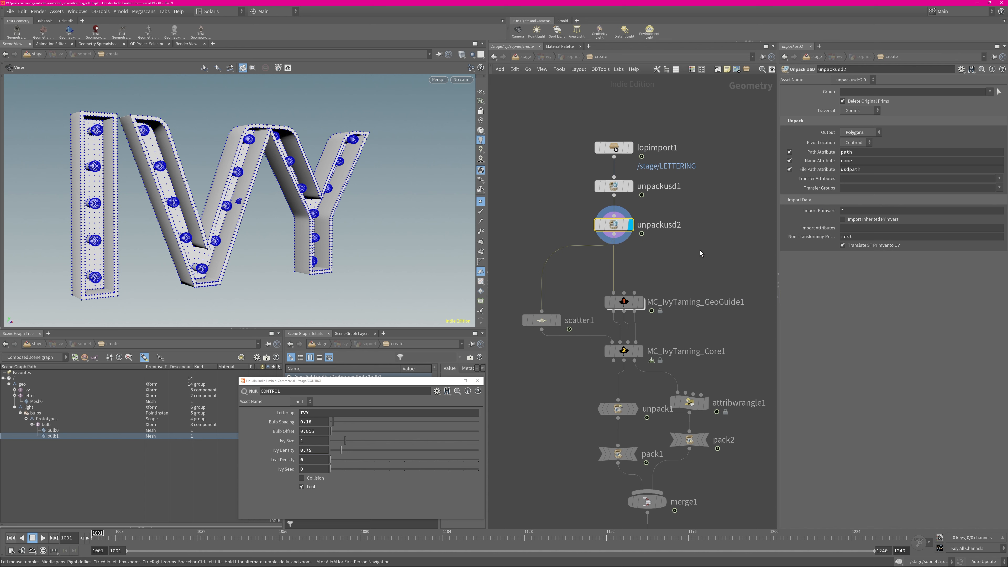
pyautogui.moveTo(558, 297); pyautogui.dragTo(553, 235, button='middle')
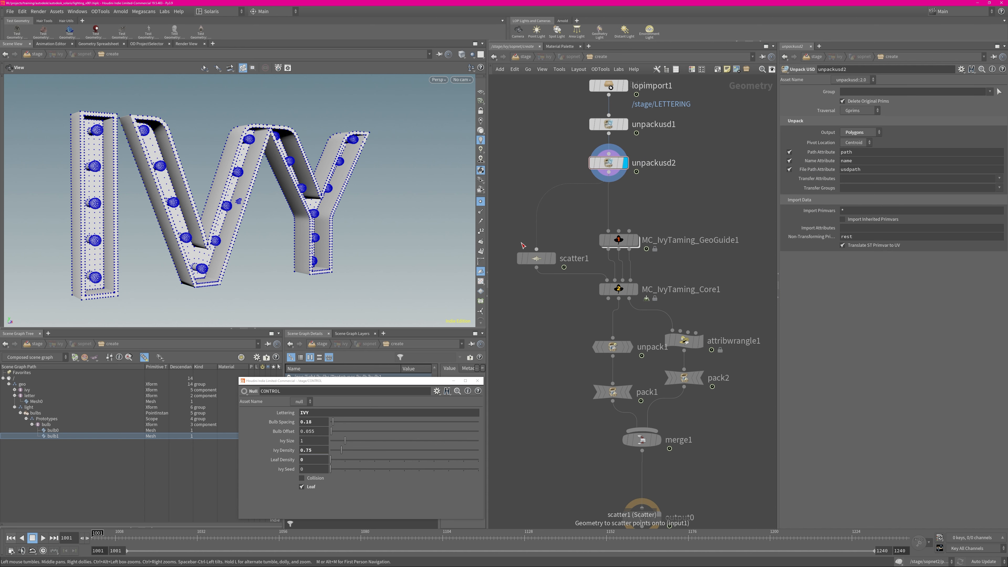
pyautogui.hotkey('ctrl', 's')
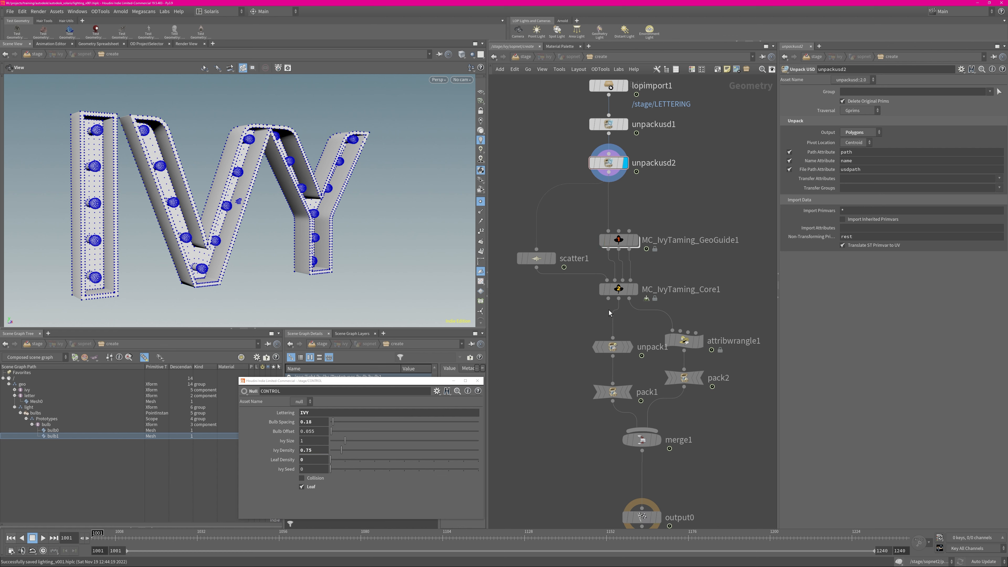
# Display the points of scatter1, followed by the guide geometry of MC_IvyTaming_GeoGuide1
pyautogui.click(552, 259)
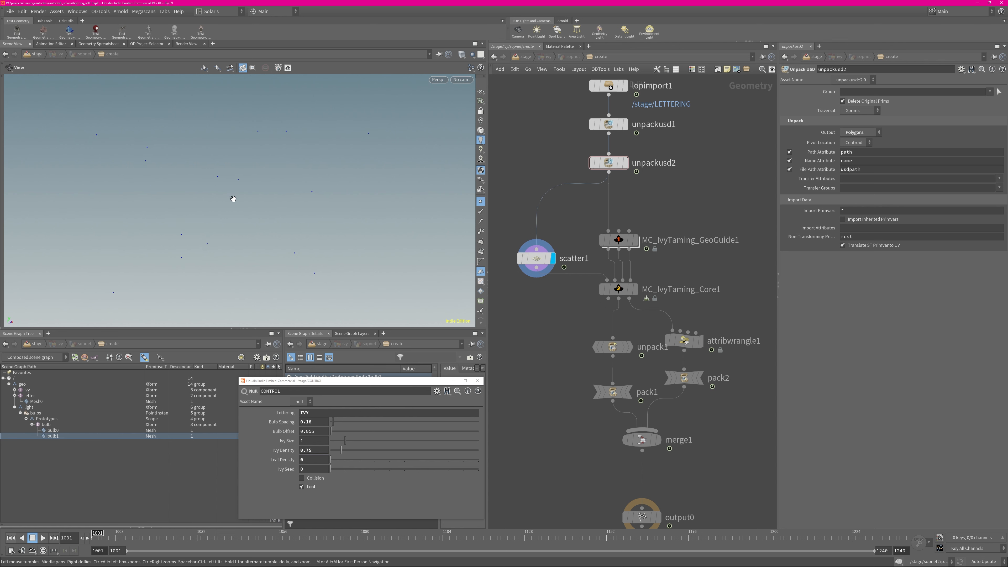
pyautogui.click(624, 239)
pyautogui.click(635, 243)
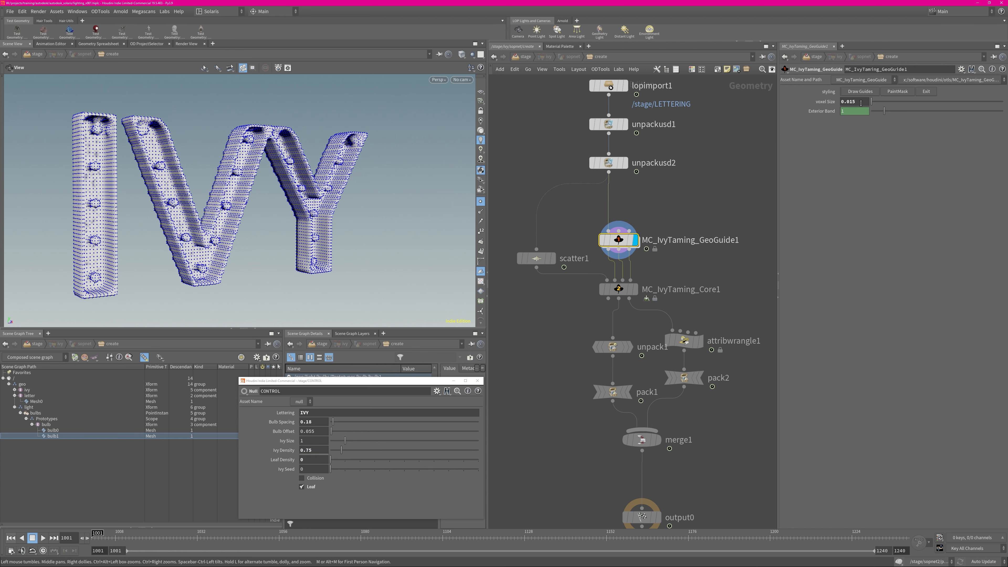
pyautogui.moveTo(288, 212); pyautogui.dragTo(245, 216)
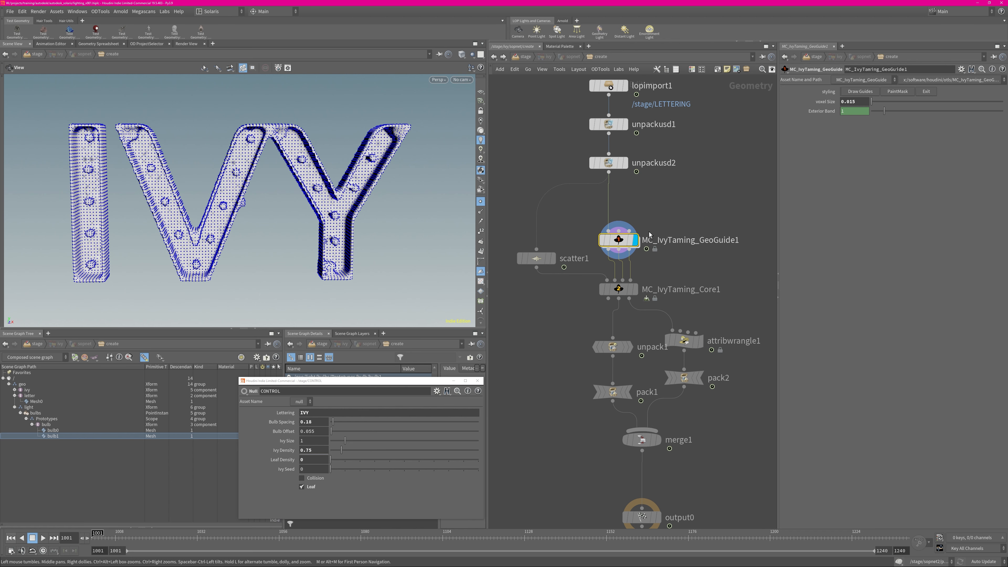
# Select and display MC_IvyTaming_Core1 to show the generated ivy and its parameters, moving the floating CONTROL window aside
pyautogui.click(635, 293)
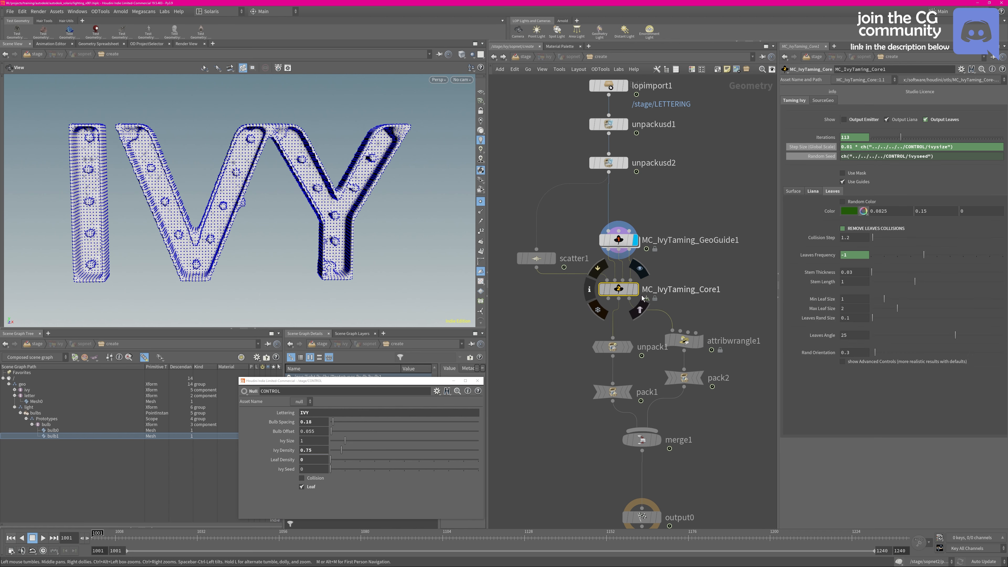
pyautogui.click(635, 290)
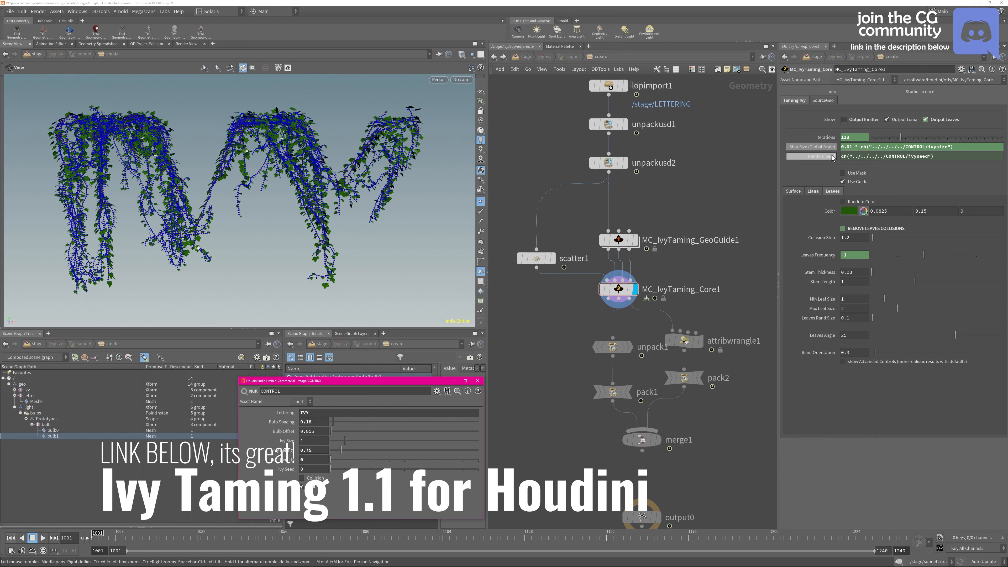
pyautogui.moveTo(328, 385); pyautogui.dragTo(448, 309)
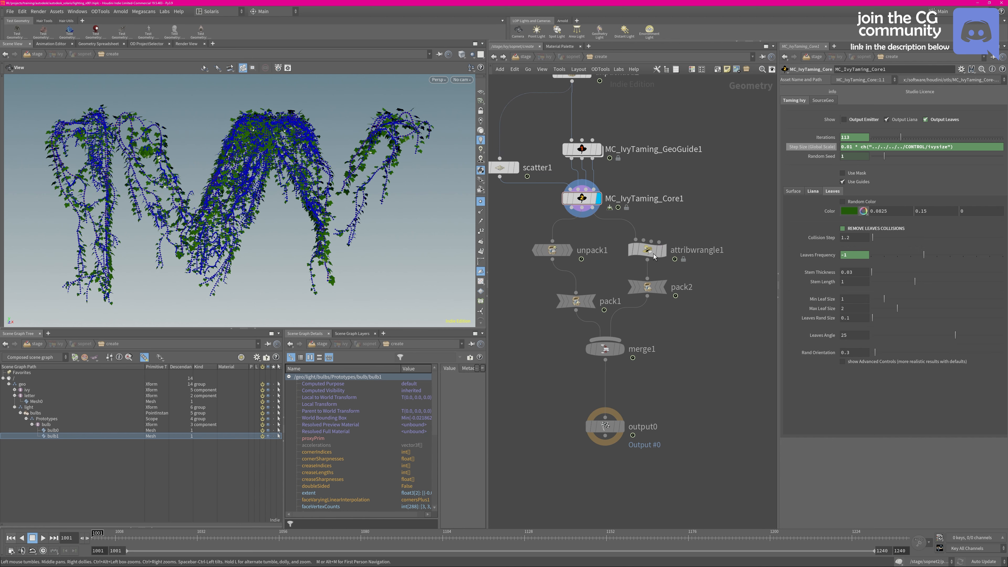
# Display the ivy curves of attribwrangle1 and the packed leaves of pack1, and save the scene
pyautogui.click(651, 250)
pyautogui.moveTo(648, 251)
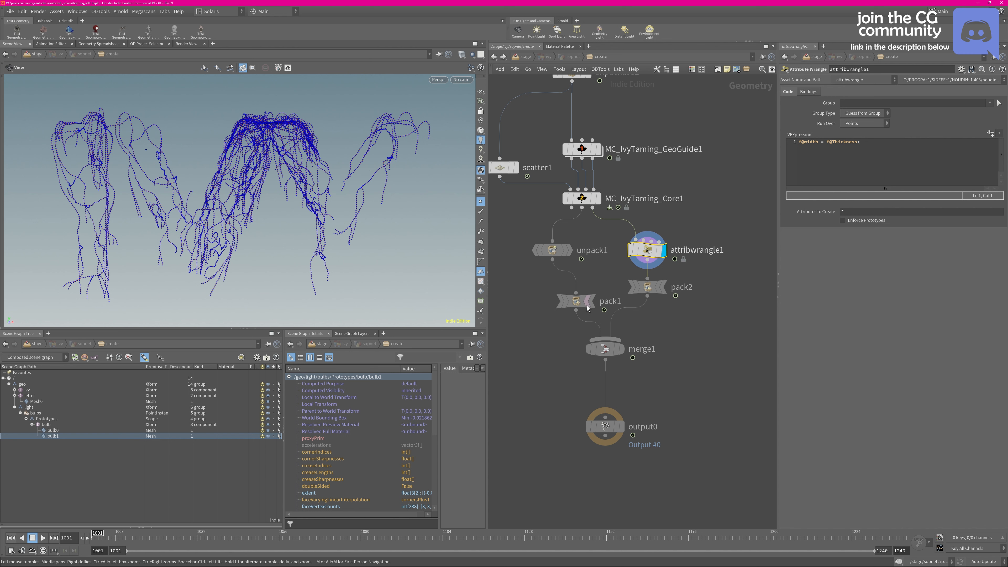
pyautogui.moveTo(590, 304)
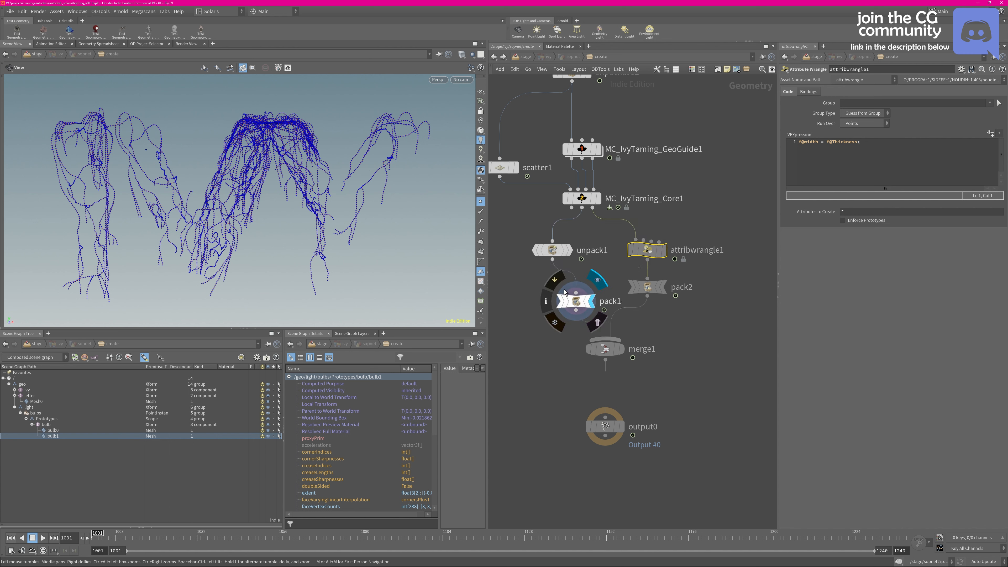
pyautogui.click(607, 301)
pyautogui.hotkey('ctrl', 's')
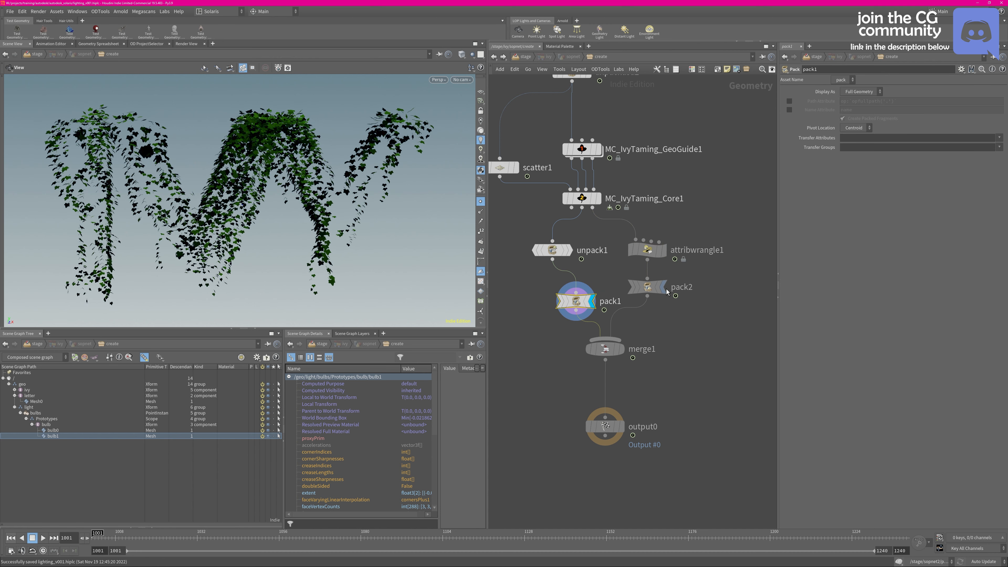
# Display merge1 with the packed leaves and curves combined, and return from output0 to the stage network
pyautogui.click(593, 301)
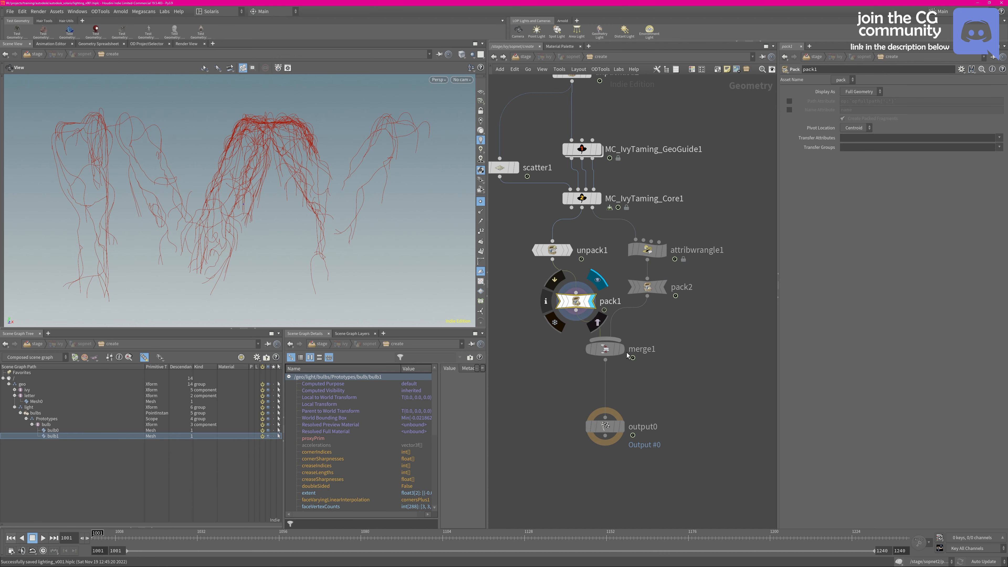
pyautogui.click(613, 347)
pyautogui.middleClick(606, 349)
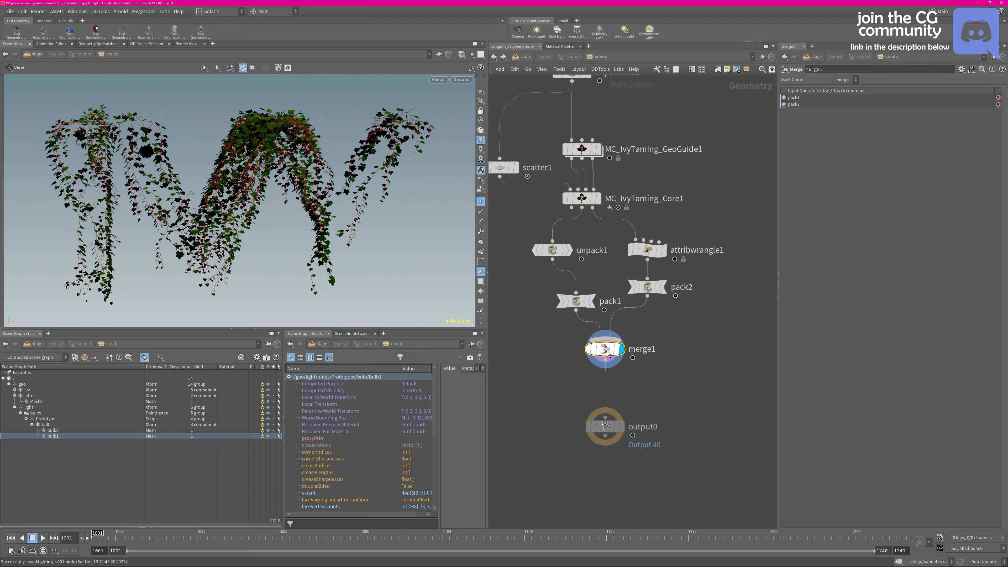
pyautogui.click(621, 426)
pyautogui.press('u')
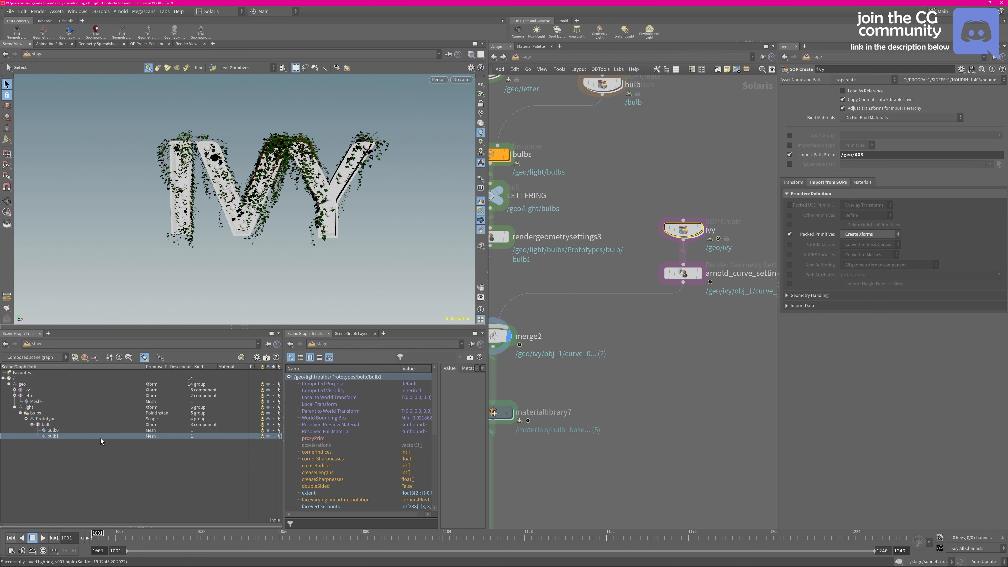
# Expand the ivy primitives obj_0 and obj_1 in the scene graph and inspect mesh_0 and curve_0
pyautogui.click(15, 389)
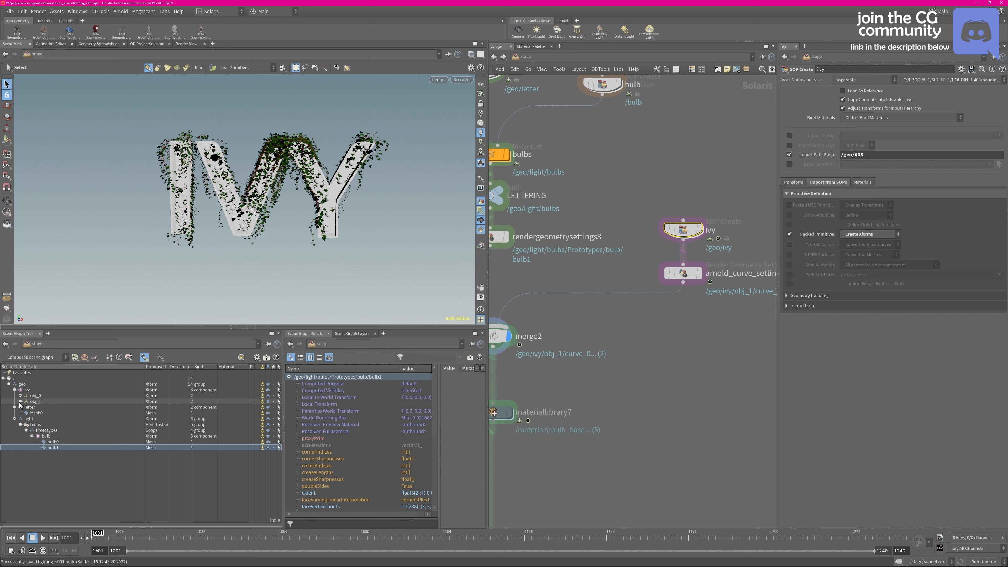
pyautogui.click(20, 401)
pyautogui.click(20, 396)
pyautogui.click(43, 401)
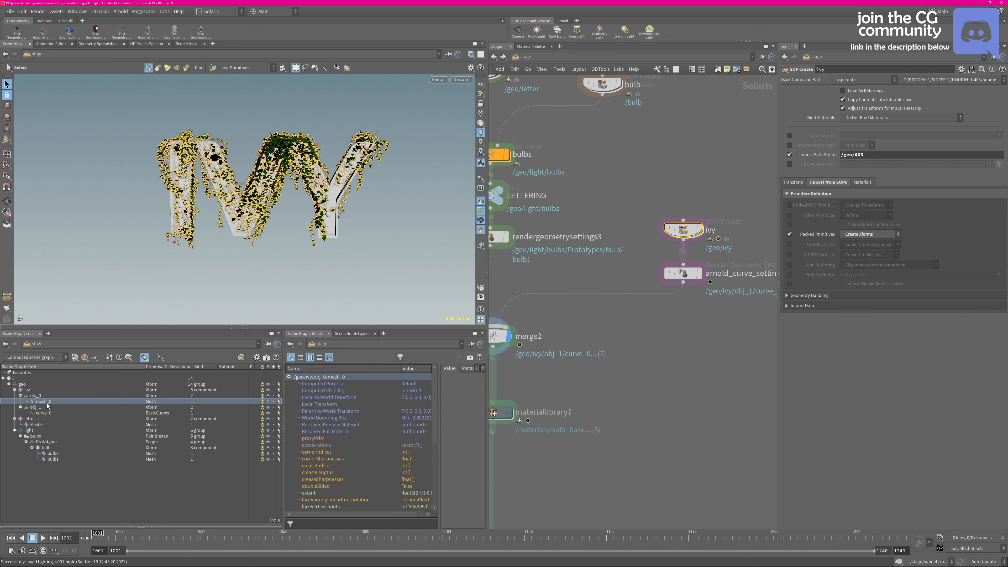
pyautogui.click(46, 412)
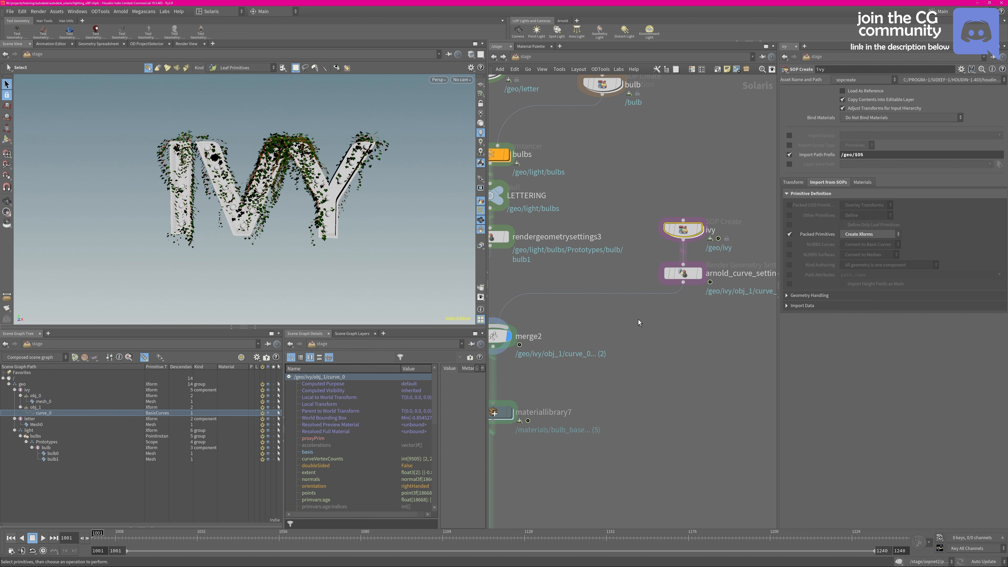
# Select arnold_curve_settings and review its Arnold parameters, including the curve Shape settings for /geo/ivy/obj_1/curve_0
pyautogui.click(668, 248)
pyautogui.moveTo(538, 191); pyautogui.dragTo(572, 184, button='middle')
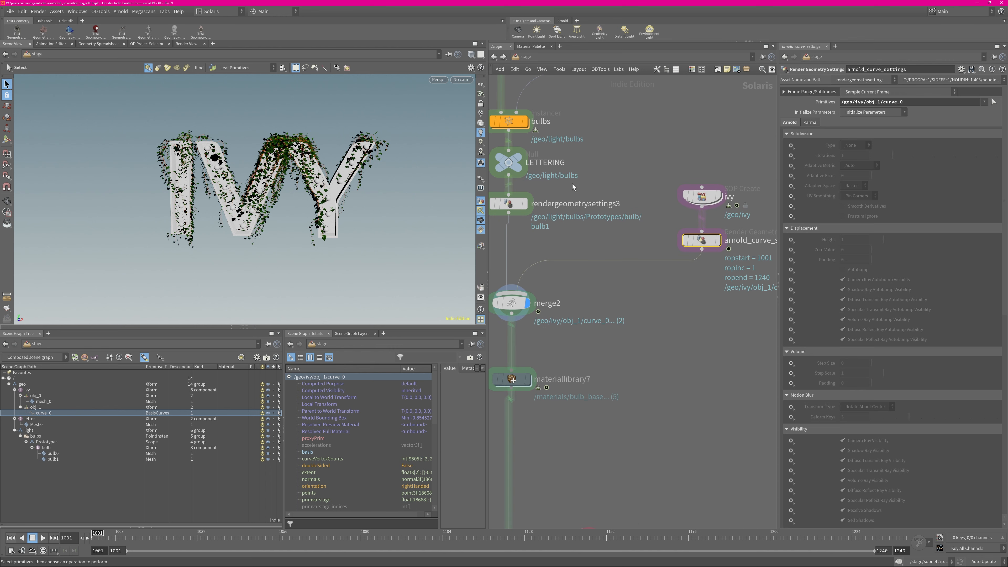
pyautogui.scroll(-10, 961, 185)
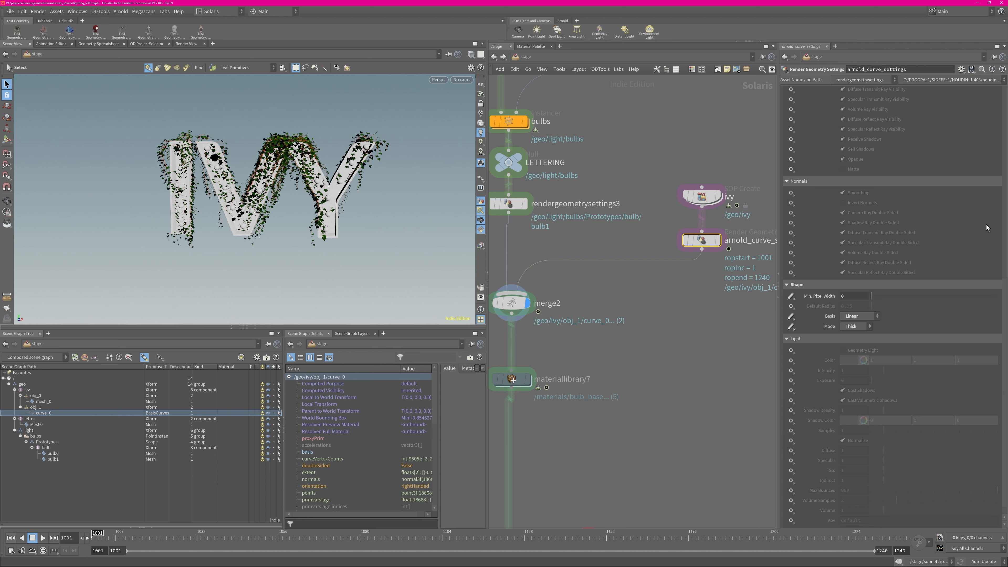
pyautogui.scroll(10, 1000, 185)
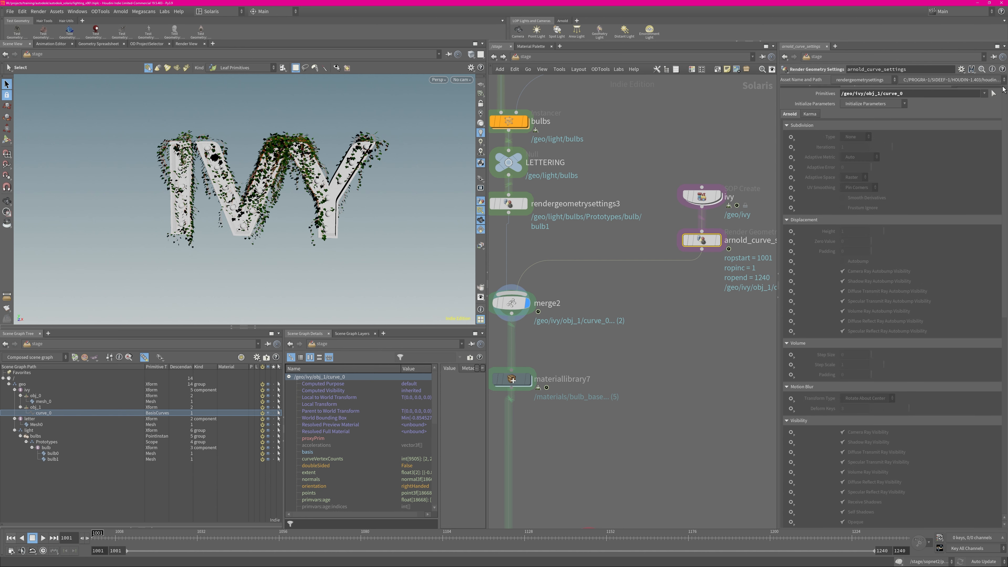
# Select materiallibrary7 below merge2 to show its materials and geometry assignments
pyautogui.moveTo(512, 381); pyautogui.dragTo(578, 307, button='middle')
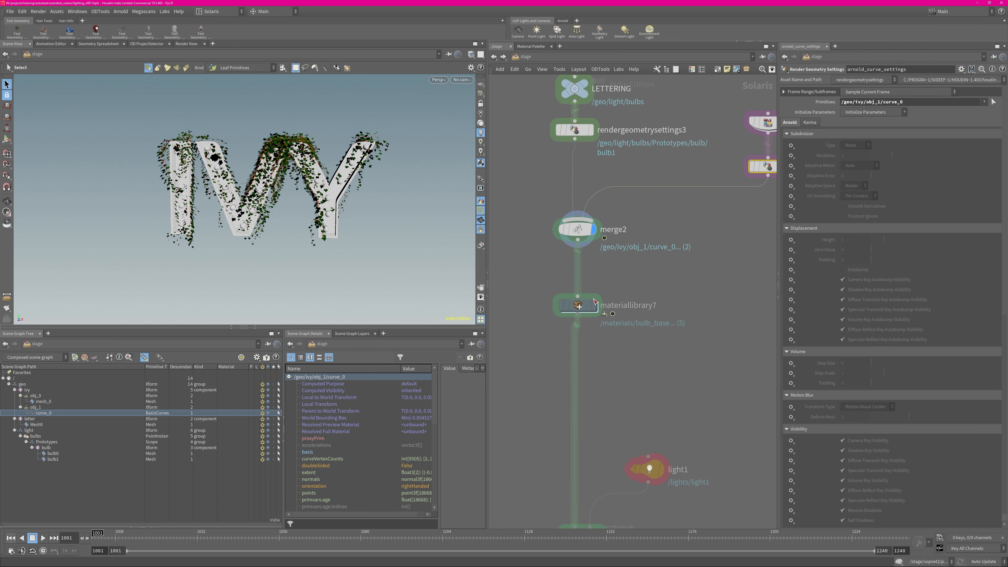
pyautogui.click(578, 308)
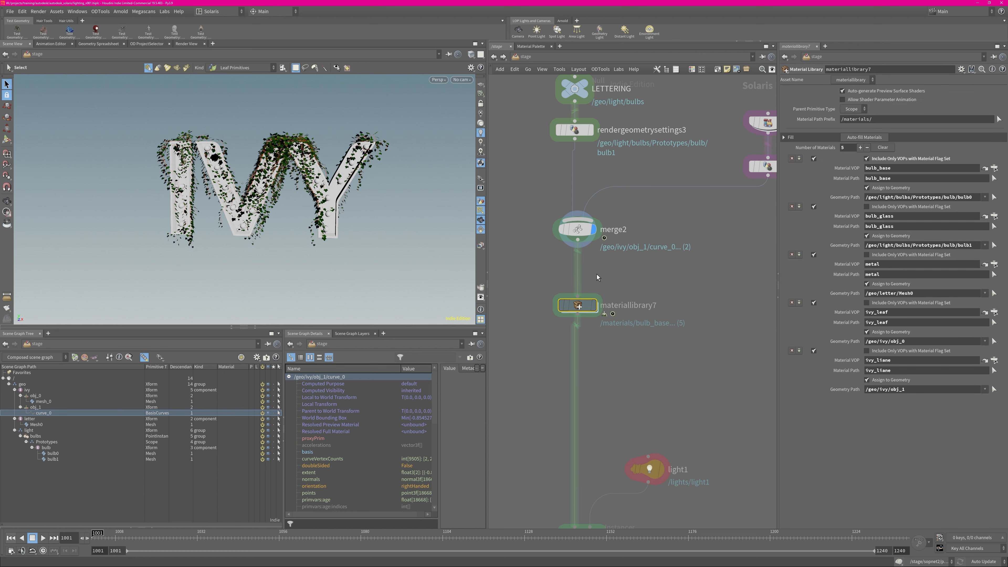
# Add a Material Library node below materiallibrary7, look inside its network, and delete the node again
pyautogui.press('Tab')
pyautogui.write('mate')
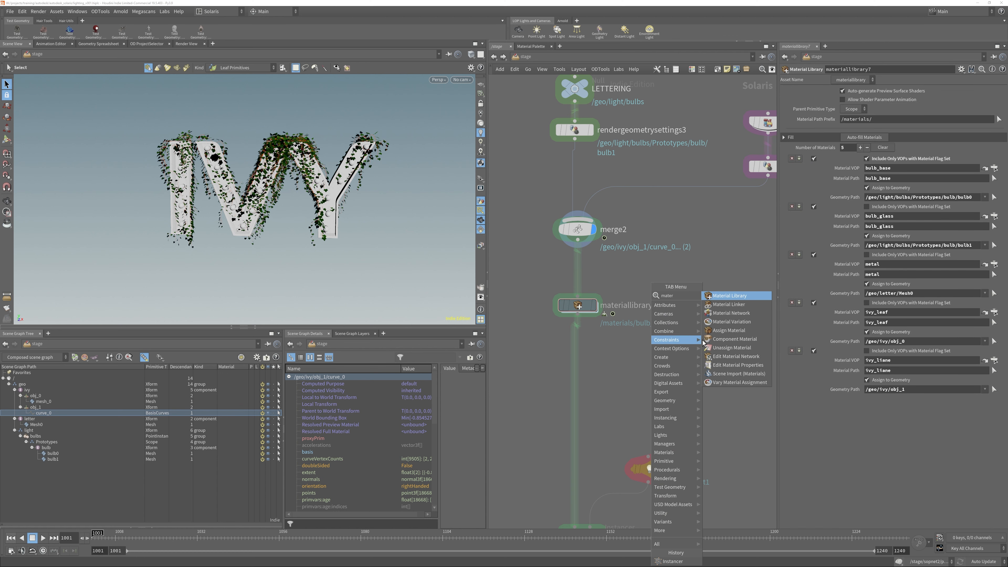
pyautogui.click(727, 297)
pyautogui.click(643, 357)
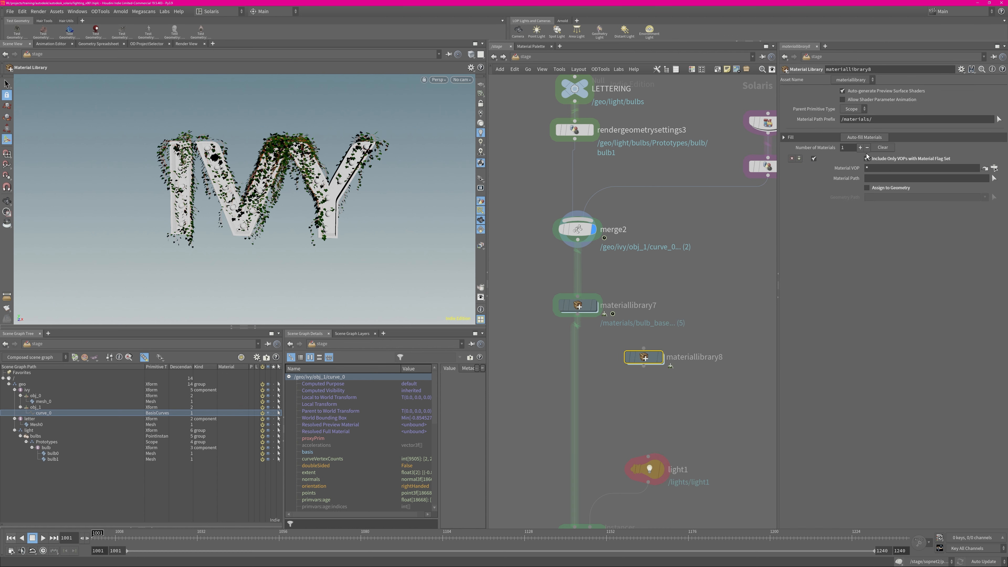
pyautogui.doubleClick(642, 358)
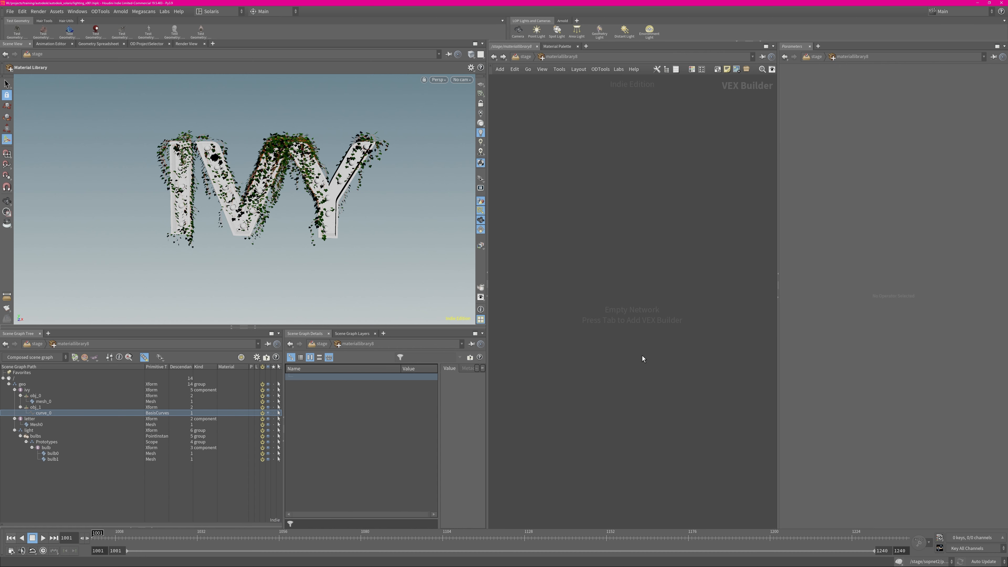
pyautogui.click(526, 57)
pyautogui.press('Delete')
# Look inside materiallibrary7 at the metal, bulb_base, bulb_glass, ivy_leaf and ivy_liane material builders, and return to the stage network
pyautogui.click(578, 306)
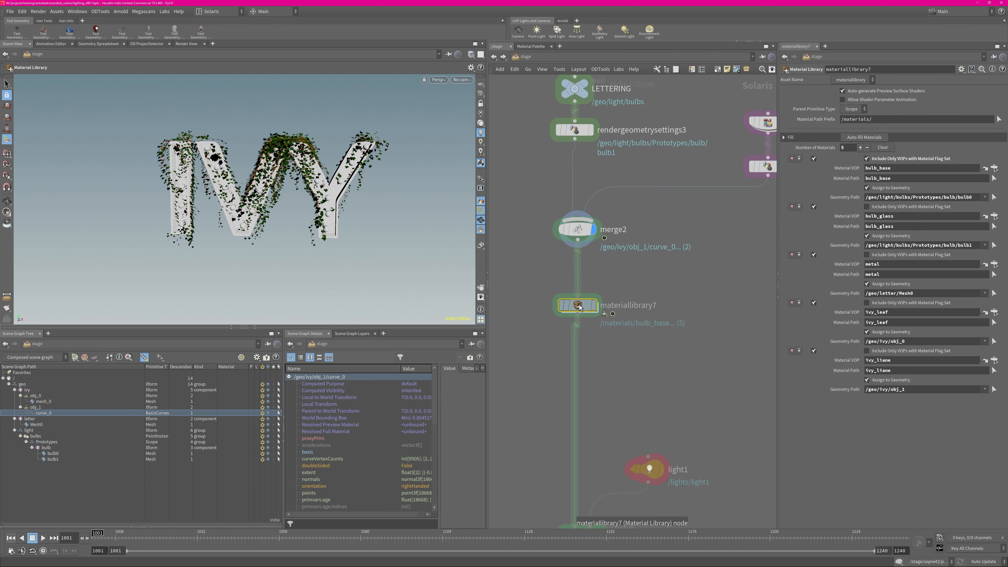
pyautogui.doubleClick(577, 305)
pyautogui.moveTo(531, 183); pyautogui.dragTo(730, 409)
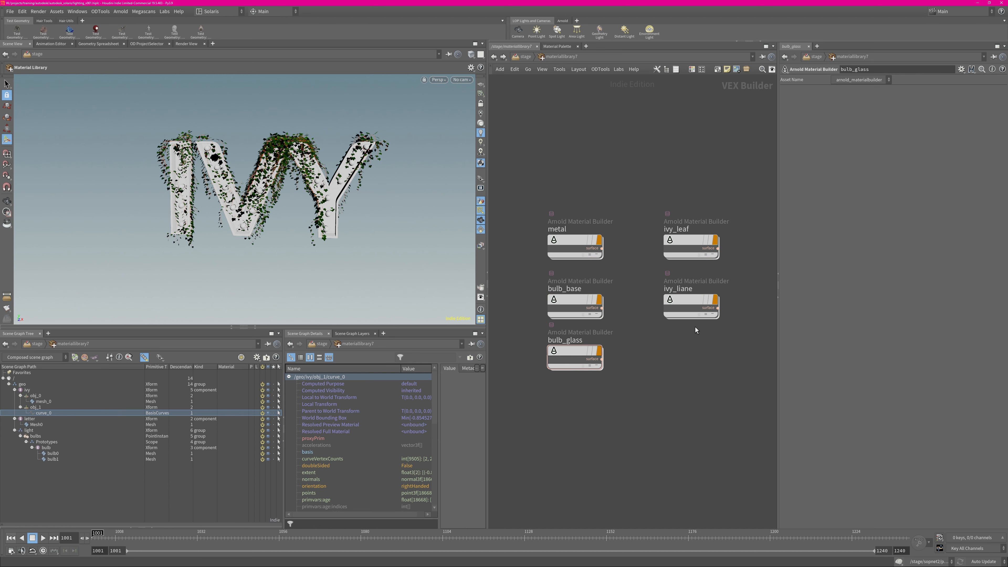
pyautogui.press('u')
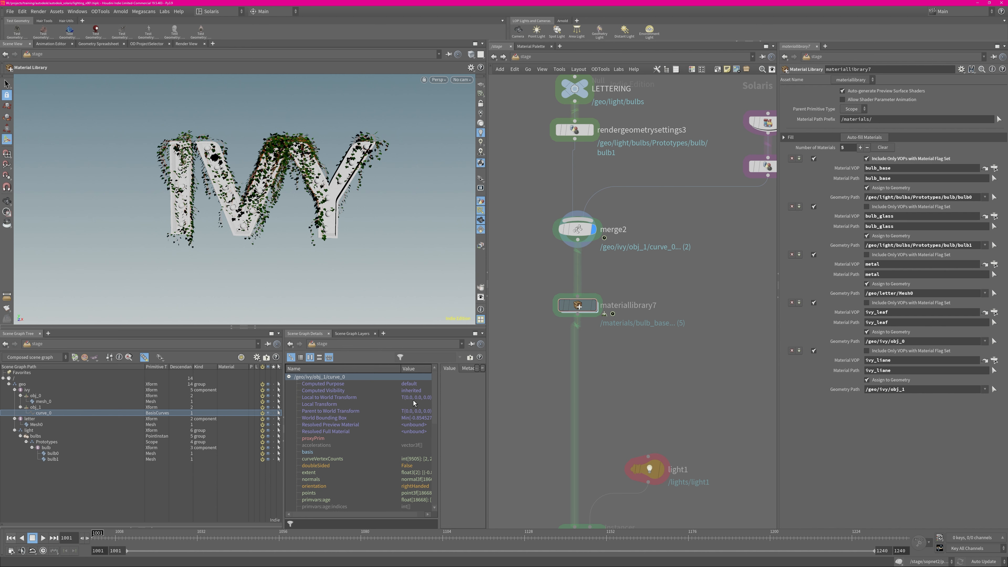
# Display materiallibrary7 and compare the scene graph materials of mesh_0, curve_0 and obj_1 with the ivy_liane geometry path
pyautogui.click(43, 402)
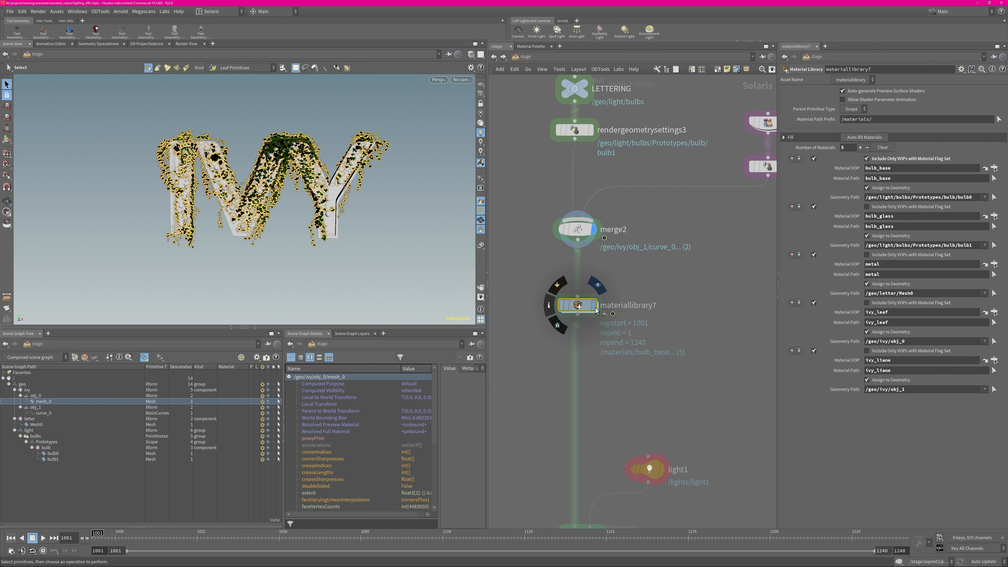
pyautogui.click(597, 284)
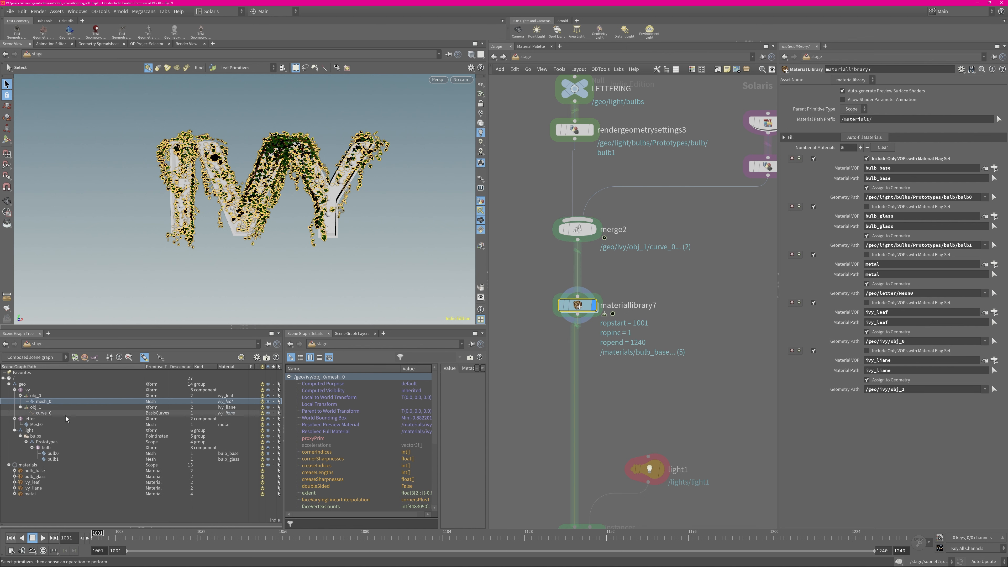
pyautogui.click(45, 413)
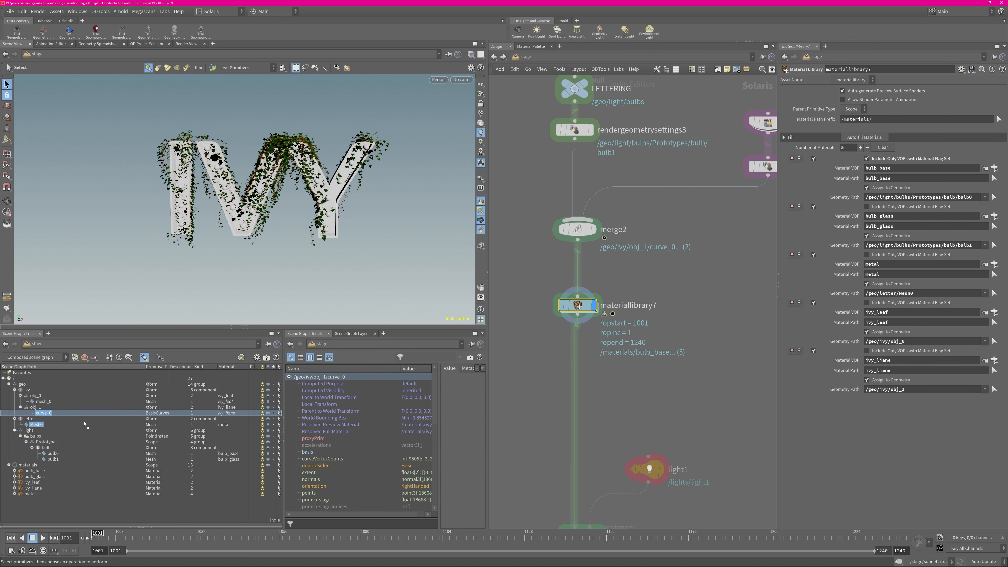
pyautogui.click(36, 407)
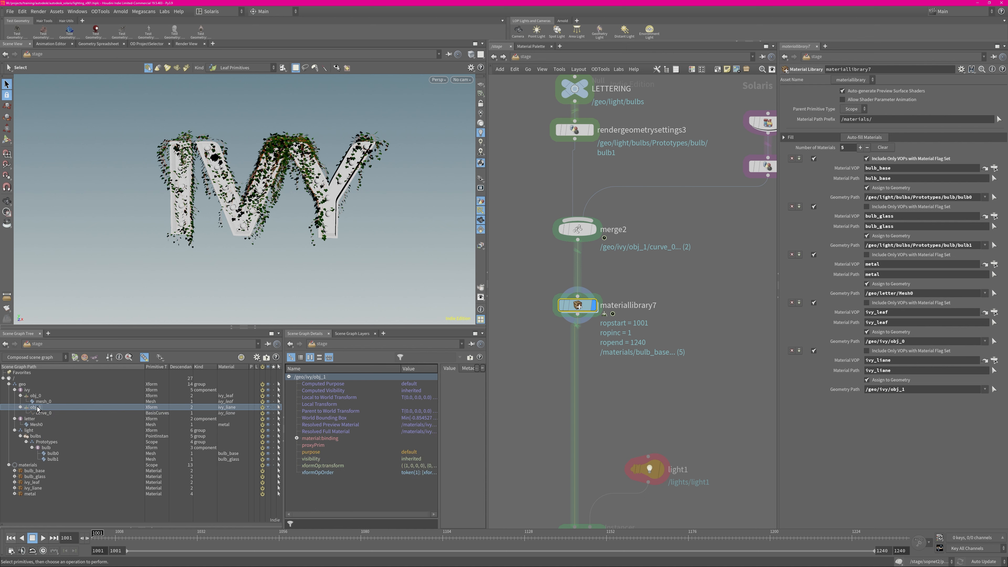
pyautogui.moveTo(36, 407); pyautogui.dragTo(663, 348)
pyautogui.moveTo(888, 392); pyautogui.dragTo(889, 392)
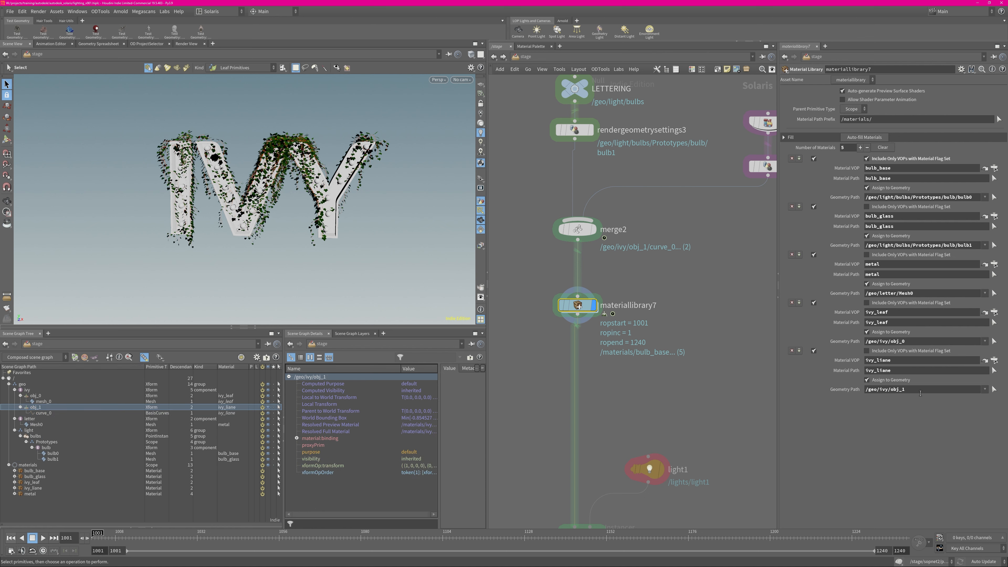
# Review the base properties of light1 and the Method options of the lightbulb instancer without changing them
pyautogui.click(595, 413)
pyautogui.moveTo(640, 402); pyautogui.dragTo(641, 278, button='middle')
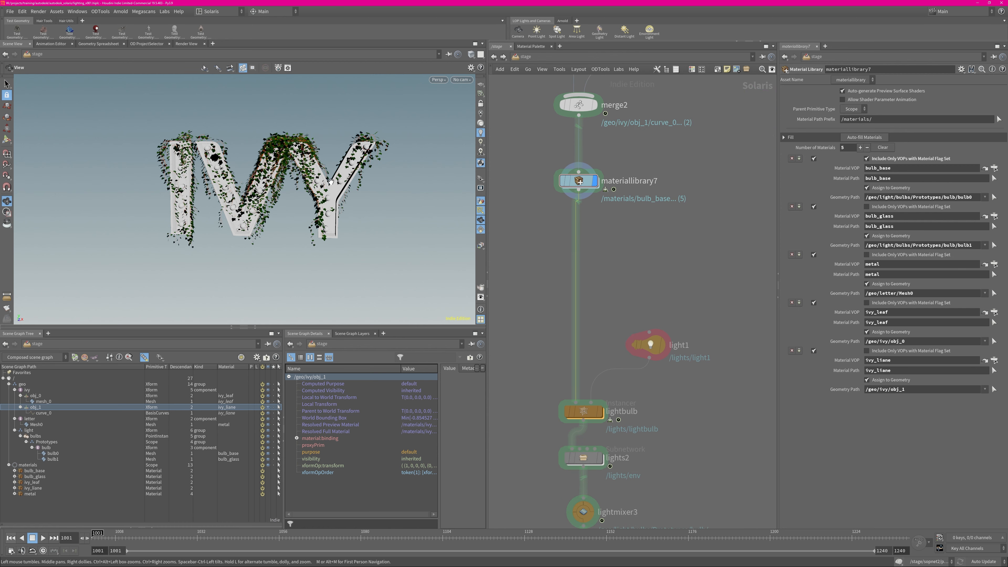
pyautogui.keyDown('alt'); pyautogui.moveTo(299, 180); pyautogui.dragTo(319, 175); pyautogui.keyUp('alt')
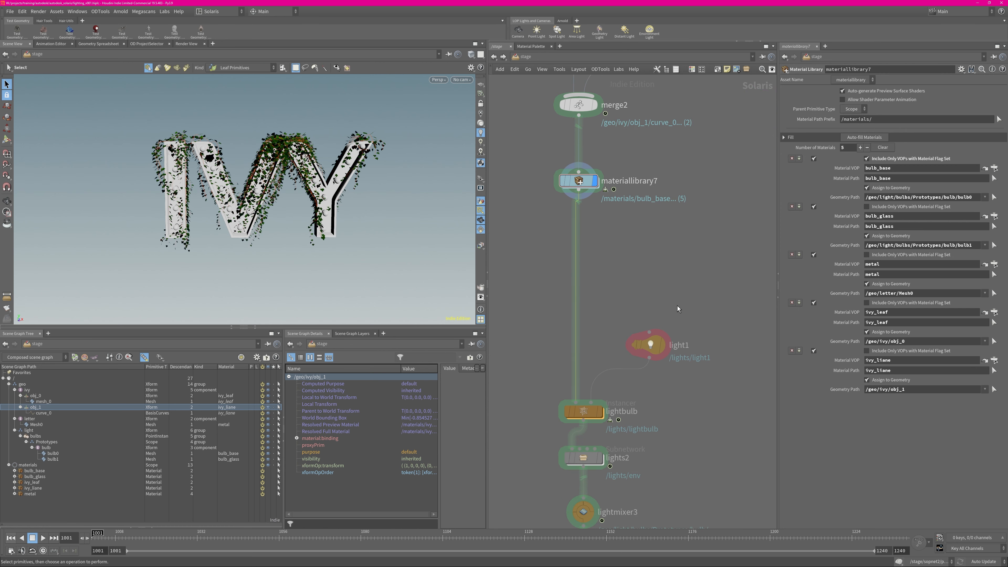
pyautogui.click(659, 348)
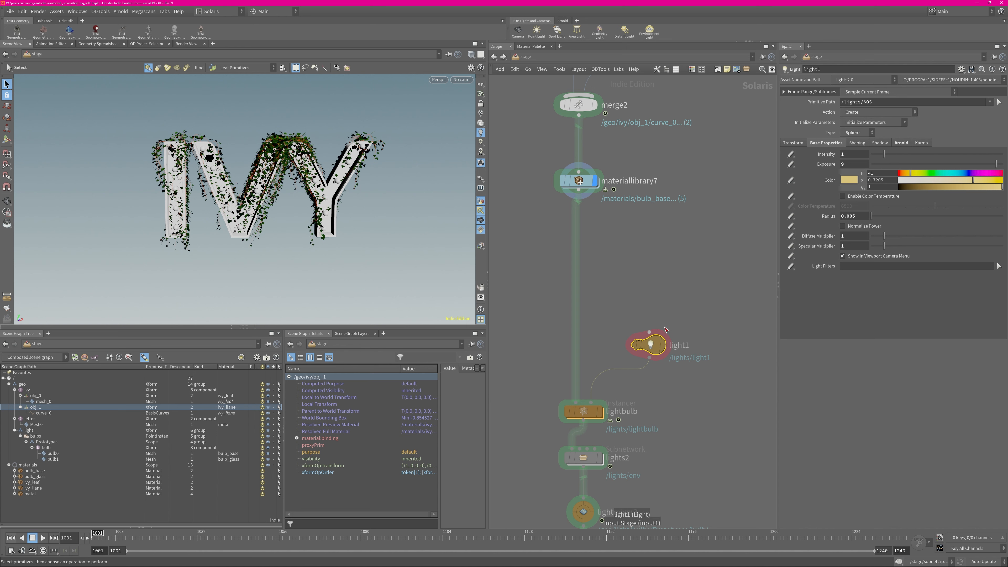
pyautogui.click(587, 413)
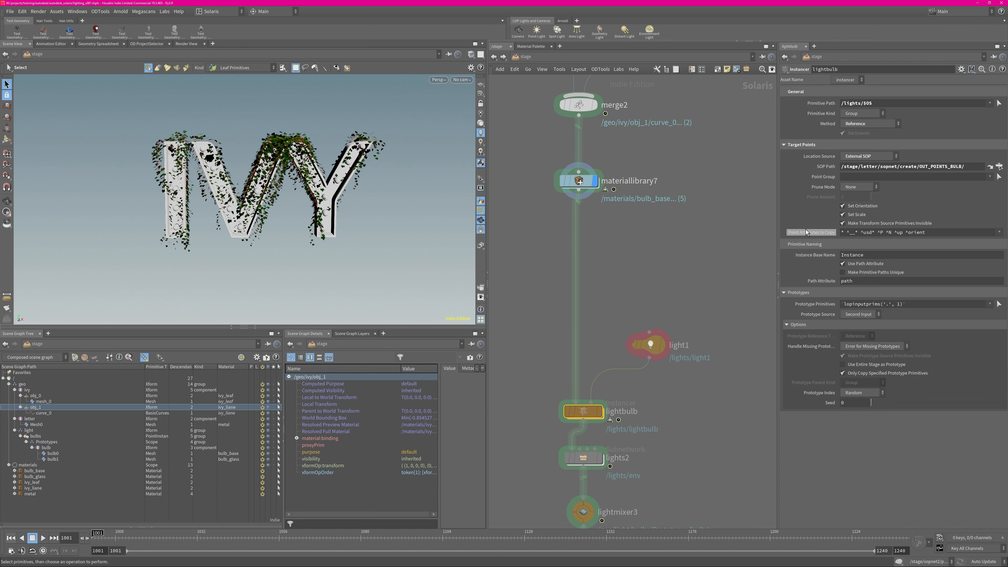
pyautogui.click(867, 124)
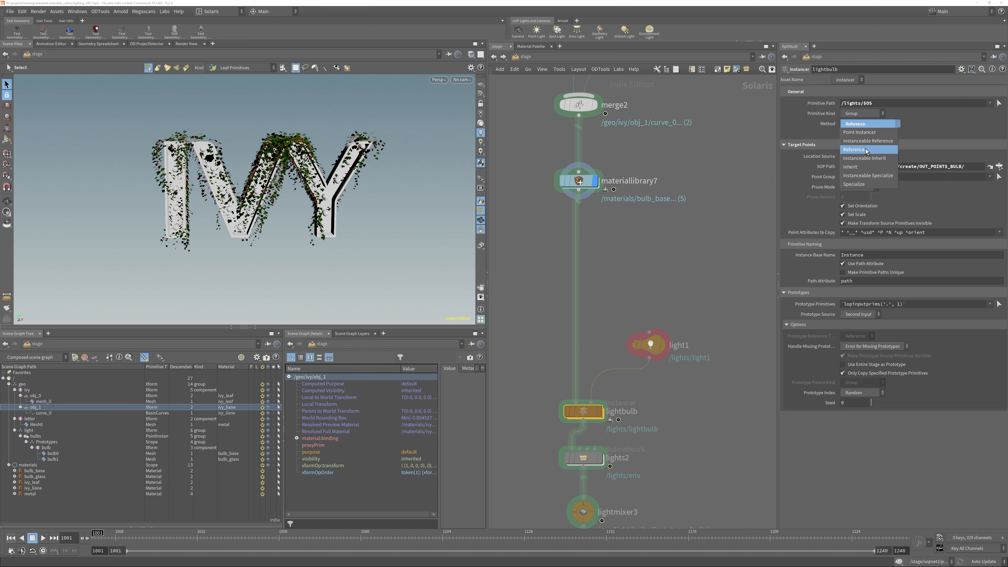
pyautogui.click(708, 307)
pyautogui.click(654, 353)
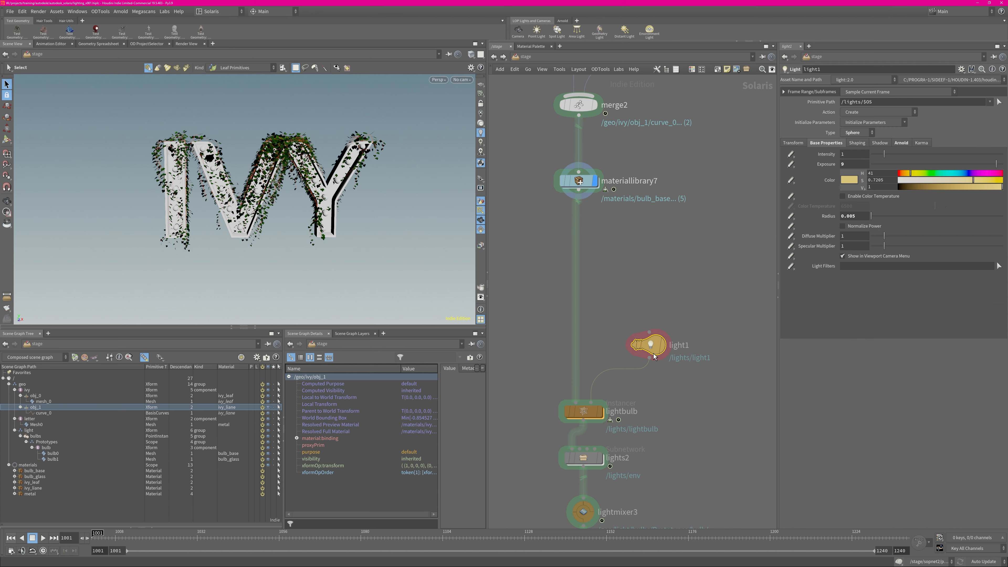
# Check the lightbulb instancer's SOP path, display that node, and examine how its instanced lights illuminate the letters
pyautogui.moveTo(646, 355)
pyautogui.click(585, 413)
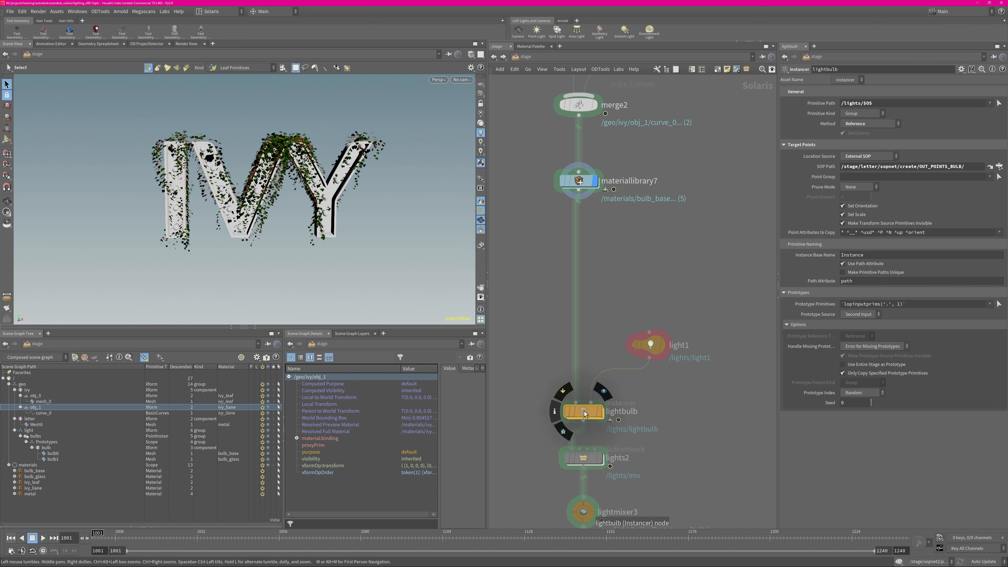
pyautogui.tripleClick(911, 167)
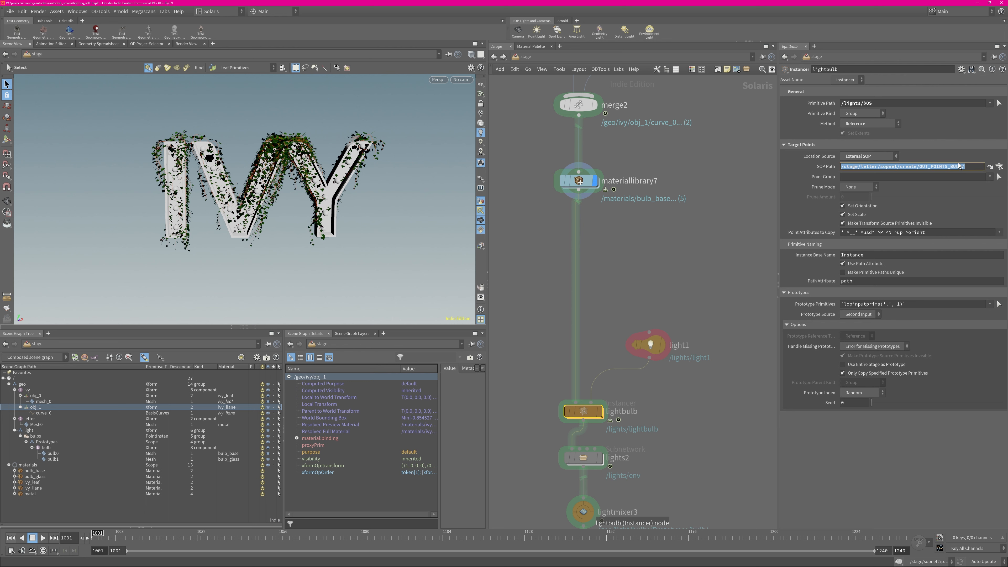
pyautogui.click(595, 413)
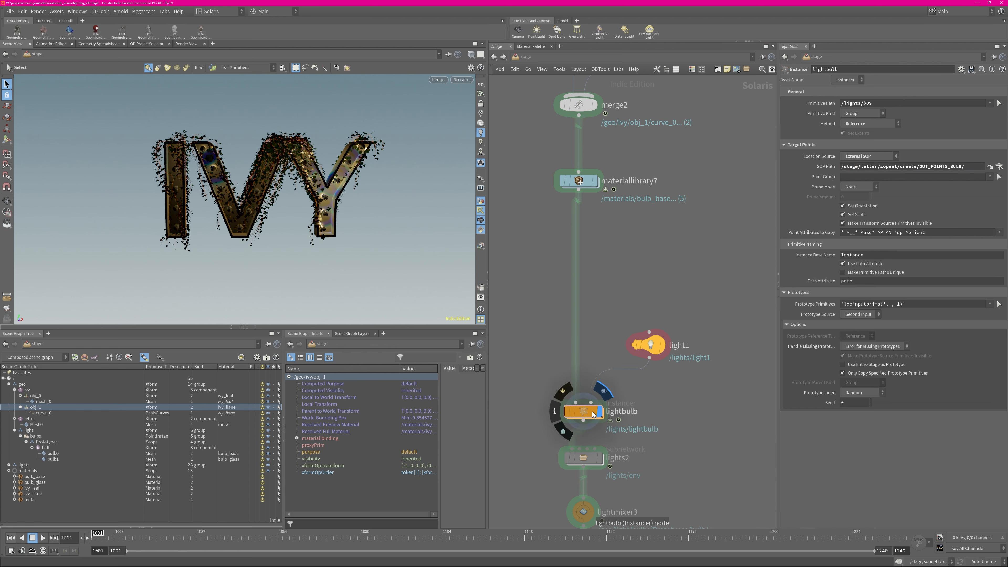
pyautogui.keyDown('alt'); pyautogui.moveTo(317, 188); pyautogui.dragTo(409, 288, button='right'); pyautogui.keyUp('alt')
pyautogui.keyDown('alt'); pyautogui.moveTo(309, 234); pyautogui.dragTo(317, 206); pyautogui.keyUp('alt')
pyautogui.click(479, 203)
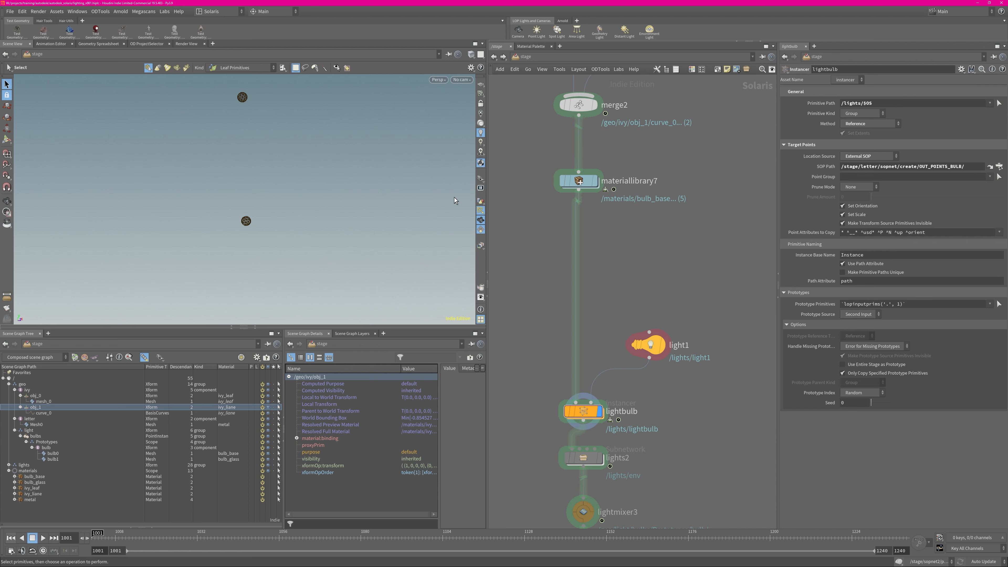
pyautogui.keyDown('alt'); pyautogui.moveTo(360, 230); pyautogui.dragTo(277, 243, button='right'); pyautogui.keyUp('alt')
pyautogui.keyDown('alt'); pyautogui.moveTo(408, 207); pyautogui.dragTo(446, 208, button='right'); pyautogui.keyUp('alt')
pyautogui.click(481, 201)
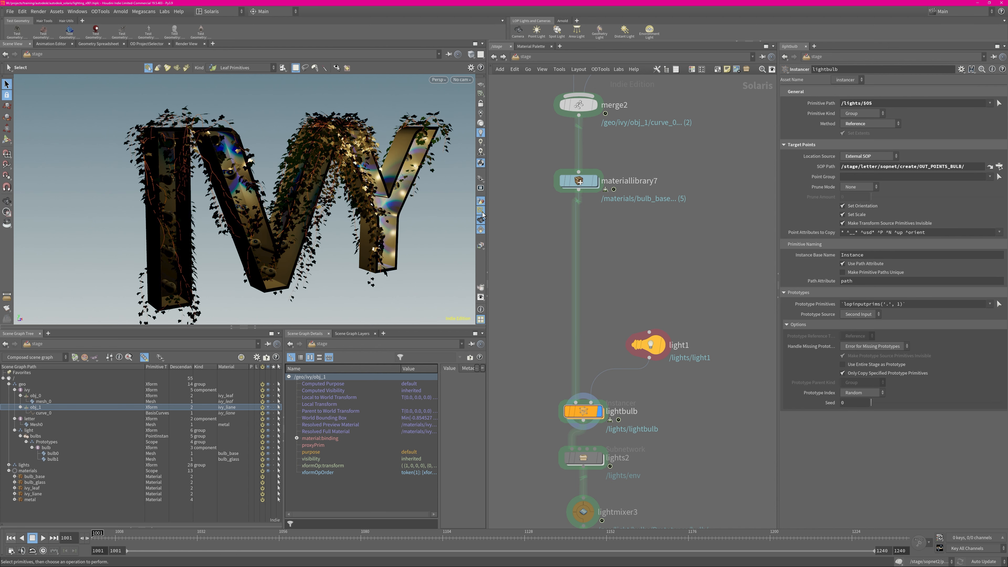
# Select lightmixer3 below lights2, widen its parameter area, and collapse the lightbulb group in the lights list
pyautogui.moveTo(583, 458); pyautogui.dragTo(589, 336, button='middle')
pyautogui.click(589, 336)
pyautogui.click(588, 389)
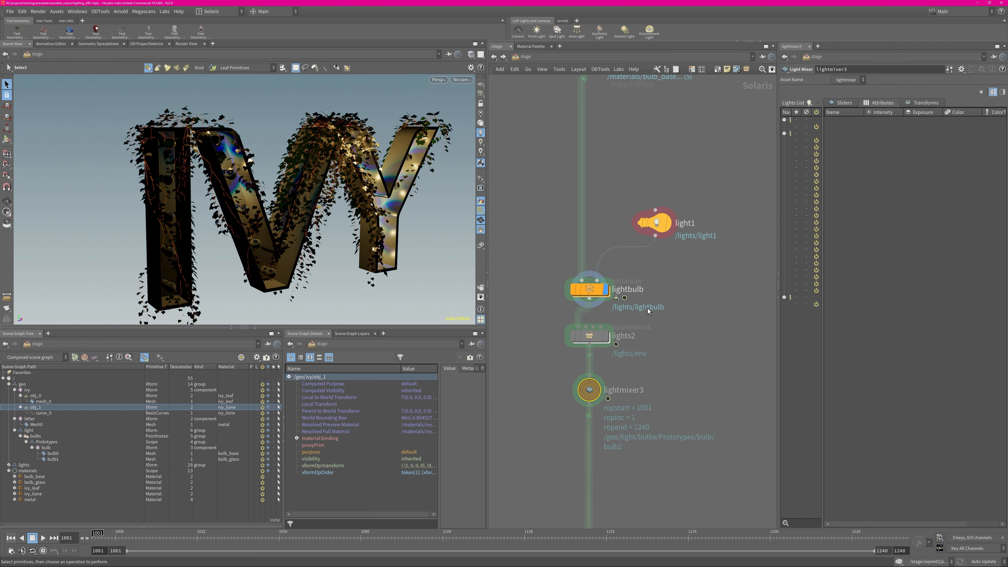
pyautogui.moveTo(777, 225); pyautogui.dragTo(712, 225)
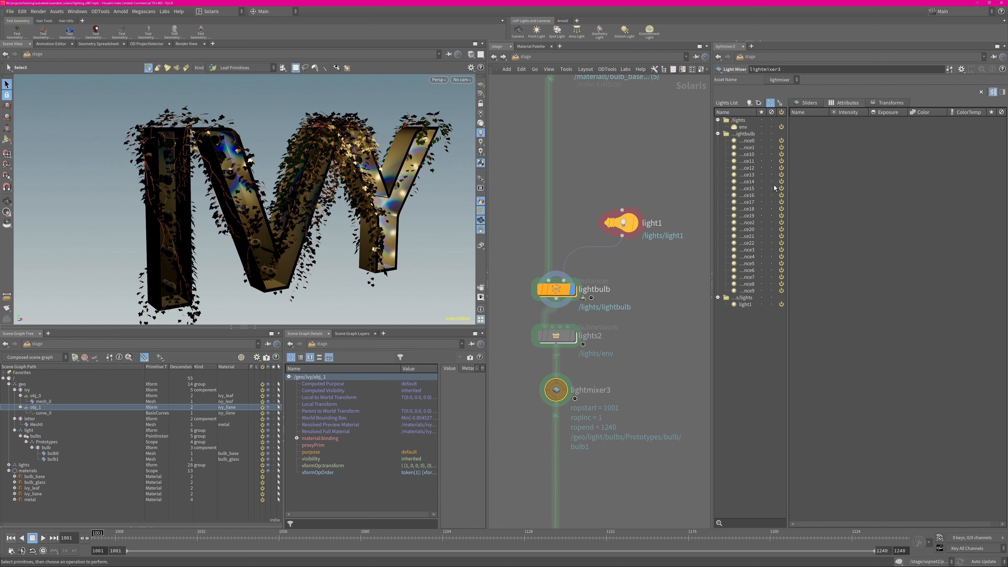
pyautogui.click(718, 134)
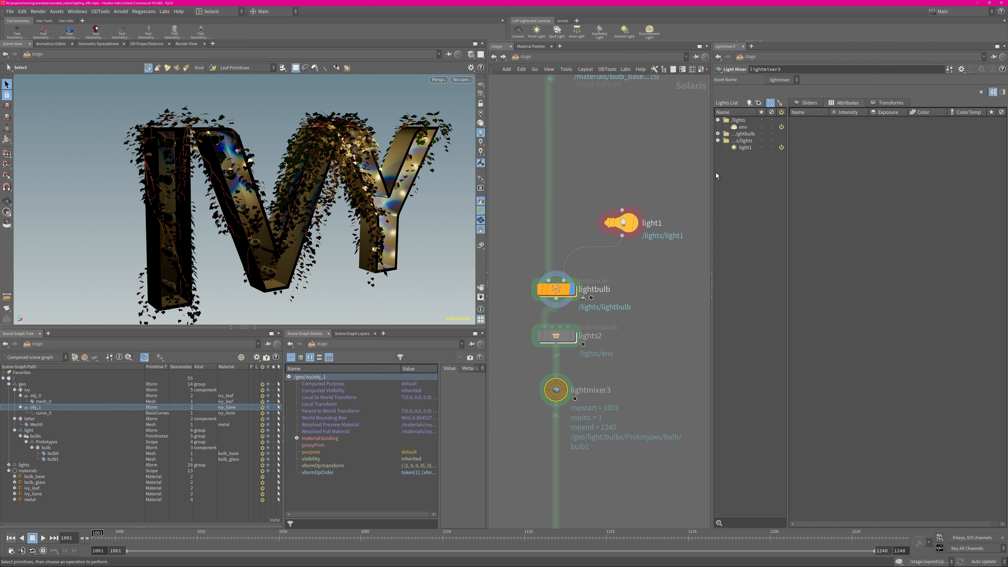
# Save the scene, add the env light to the controls of lightmixer3, and view its sliders and attributes
pyautogui.click(746, 127)
pyautogui.hotkey('ctrl', 's')
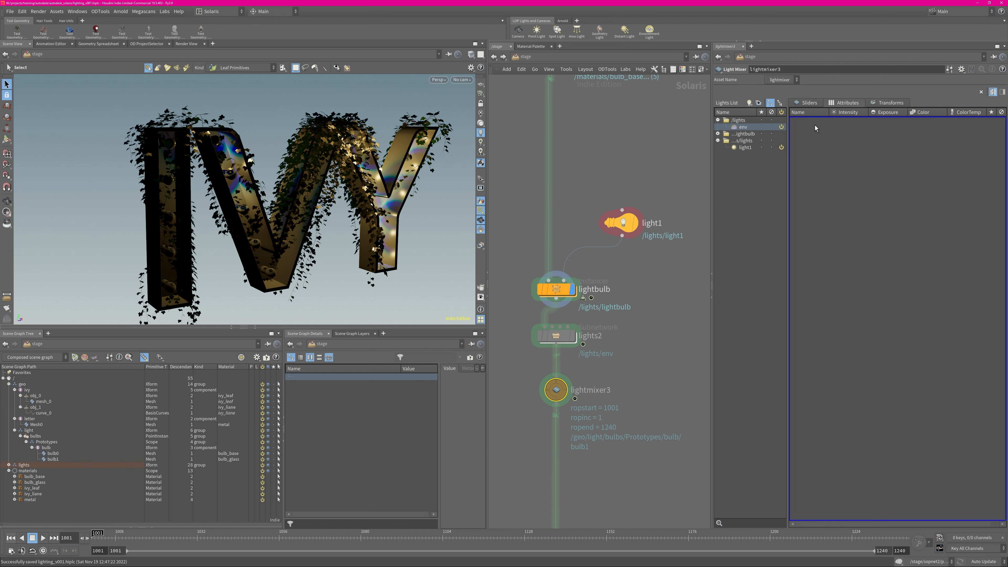
pyautogui.click(801, 107)
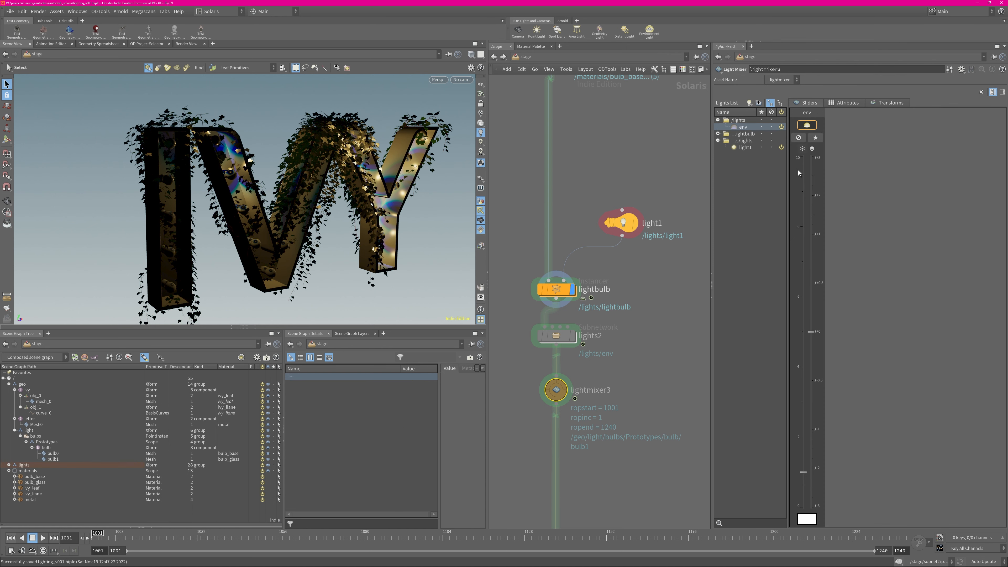
pyautogui.click(888, 104)
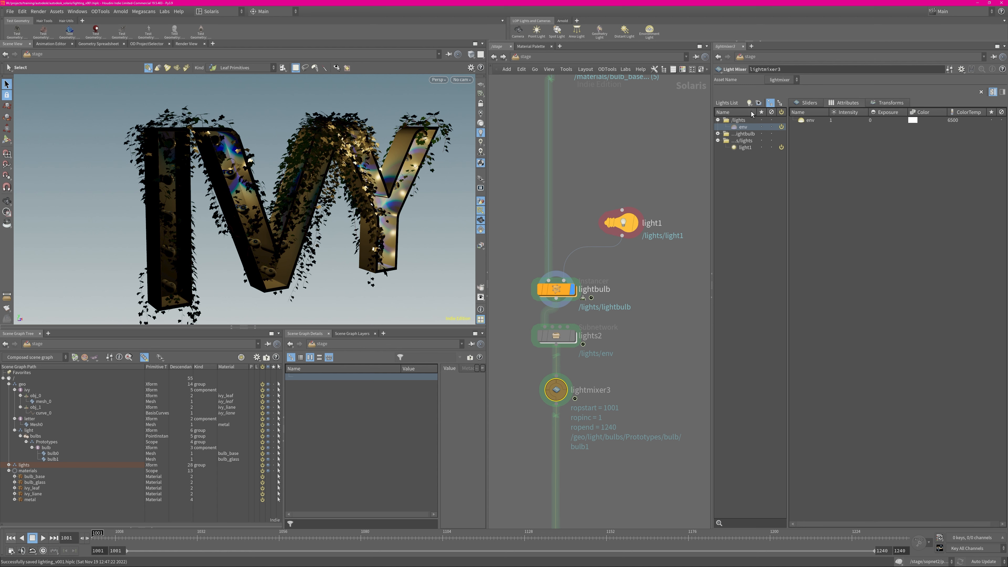
# Insert a cylinder light through lightmixer3, locate it inside the lights2 subnetwork, and delete it
pyautogui.click(748, 102)
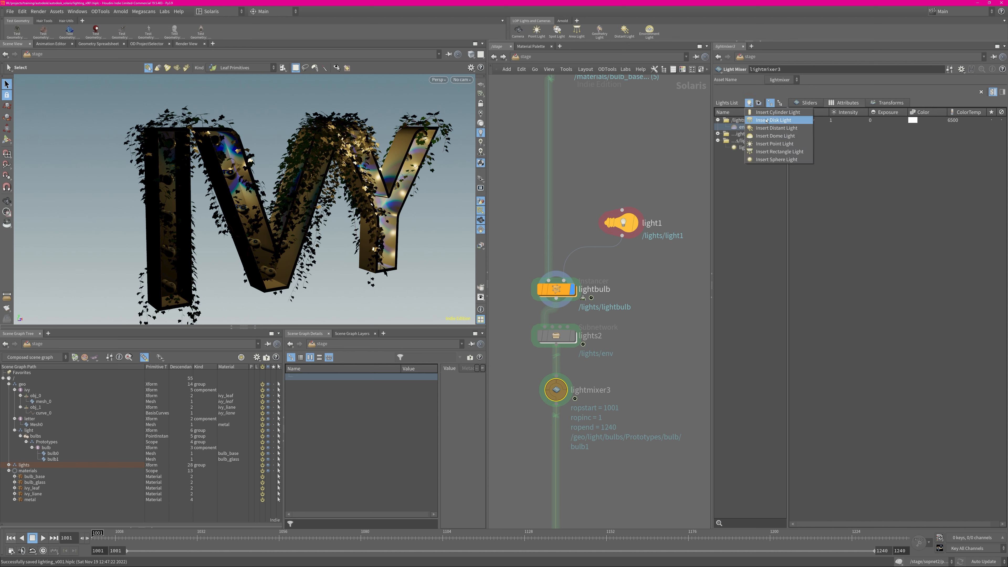
pyautogui.click(770, 150)
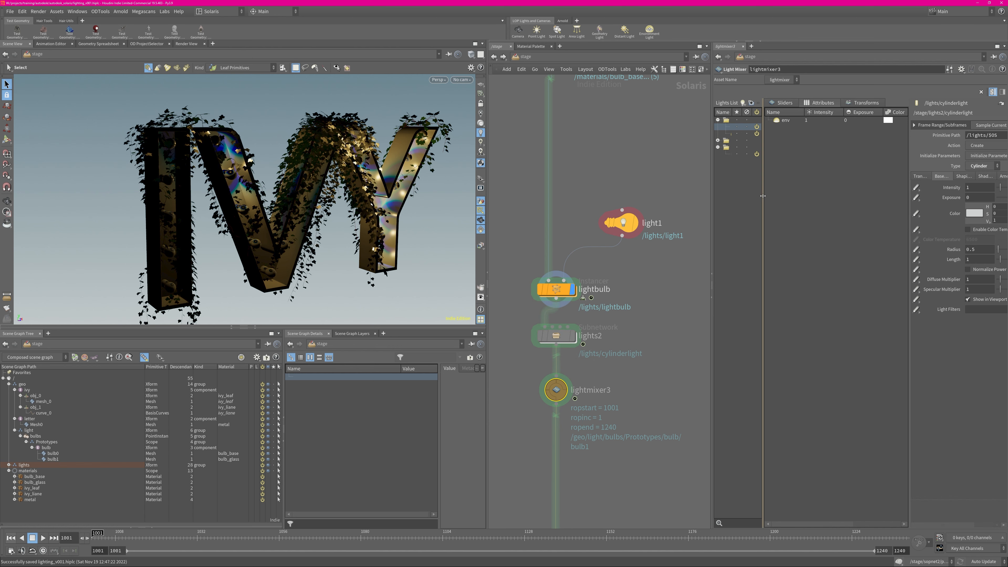
pyautogui.press('i')
pyautogui.moveTo(565, 310)
pyautogui.mouseDown()
pyautogui.moveTo(614, 298)
pyautogui.moveTo(564, 310)
pyautogui.mouseUp()
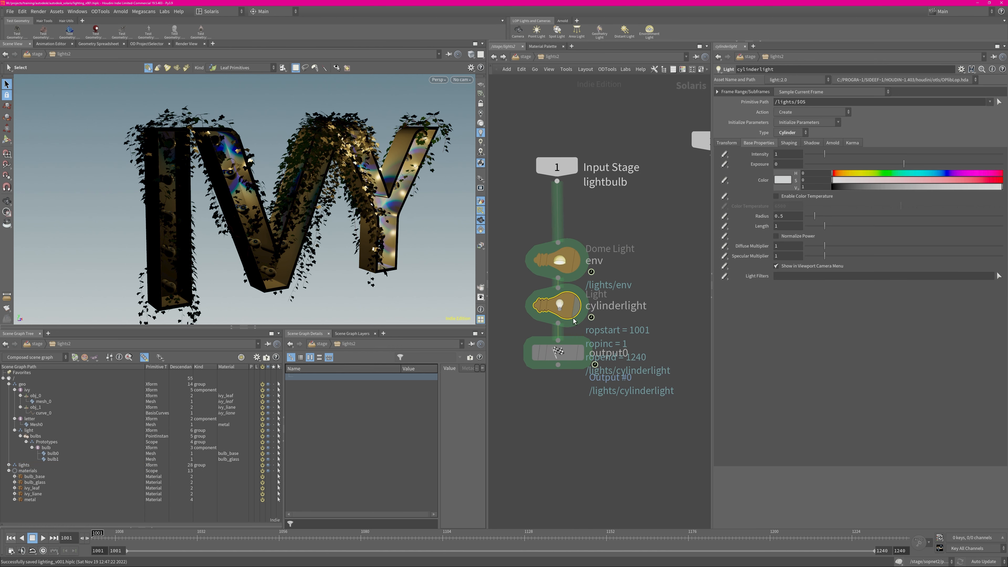
pyautogui.press('Delete')
# Review the env dome light's base and Arnold properties, and return to the stage network near render_camera
pyautogui.click(575, 263)
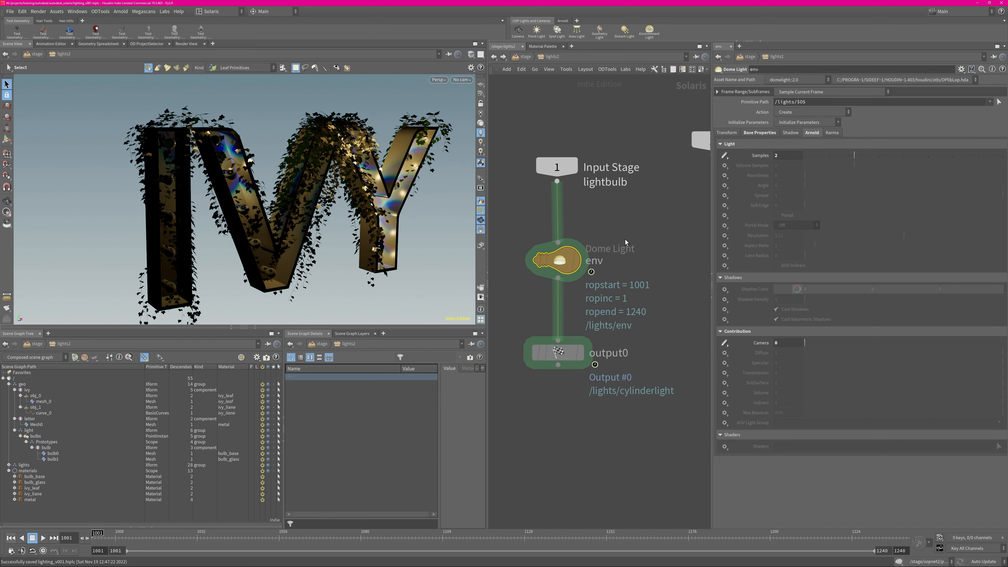
pyautogui.click(758, 133)
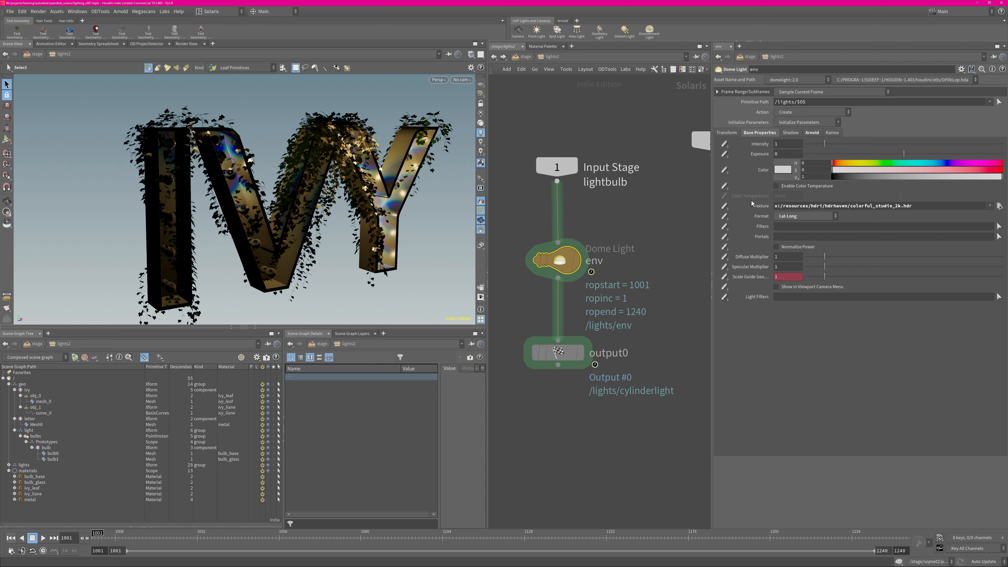
pyautogui.click(811, 133)
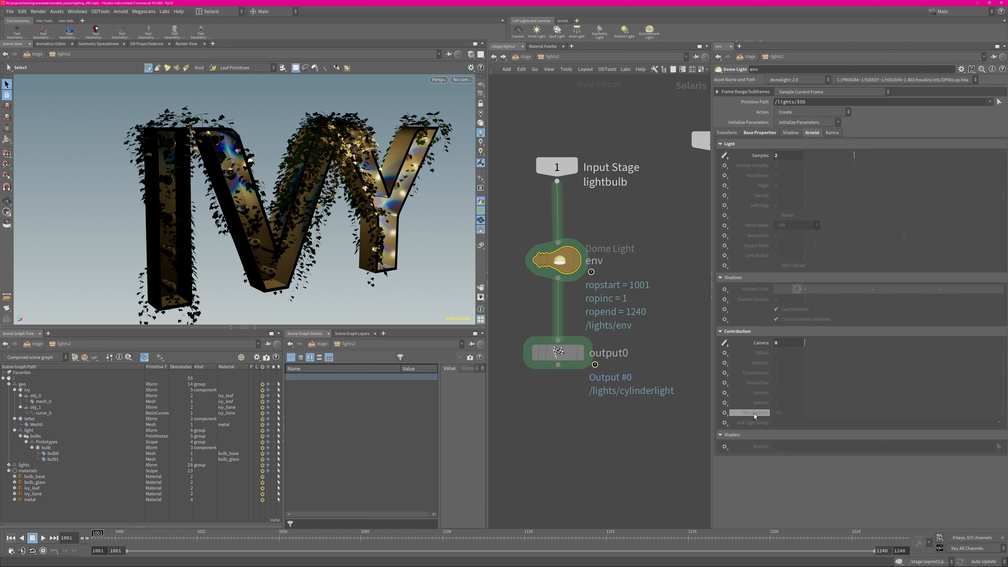
pyautogui.click(516, 60)
pyautogui.scroll(-12, 601, 236)
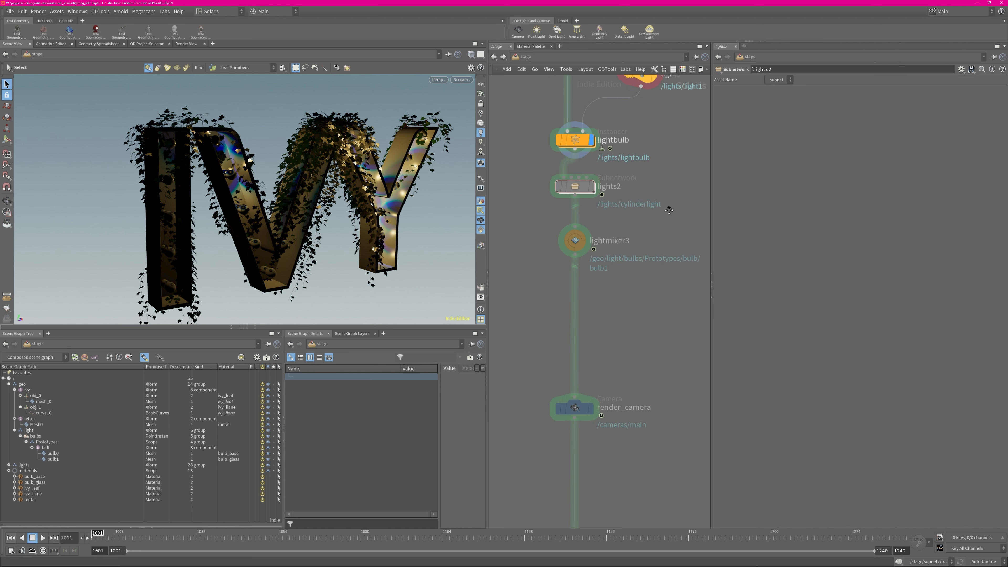
# Display the stage at render_camera and look through /cameras/main in the viewport
pyautogui.click(571, 241)
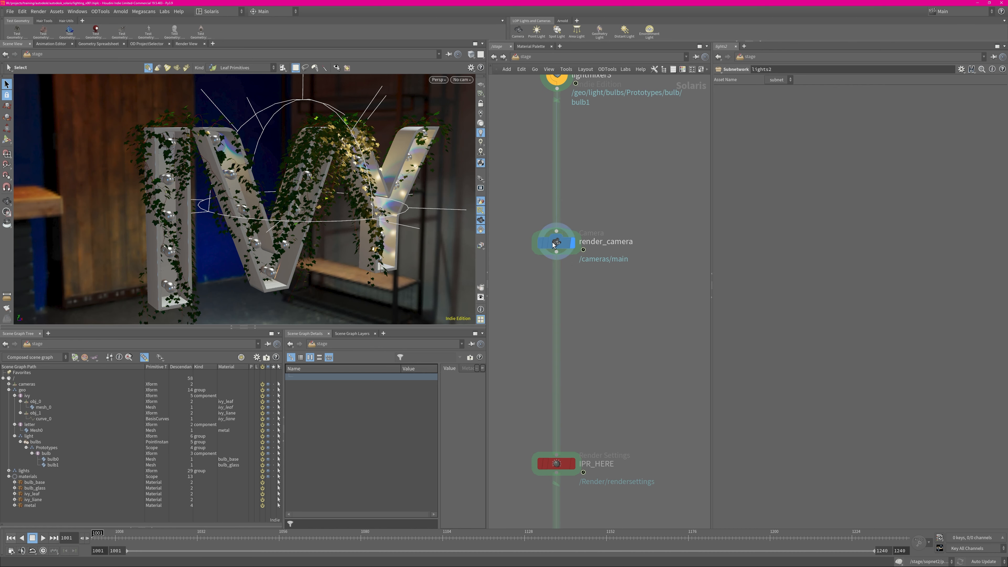
pyautogui.click(462, 80)
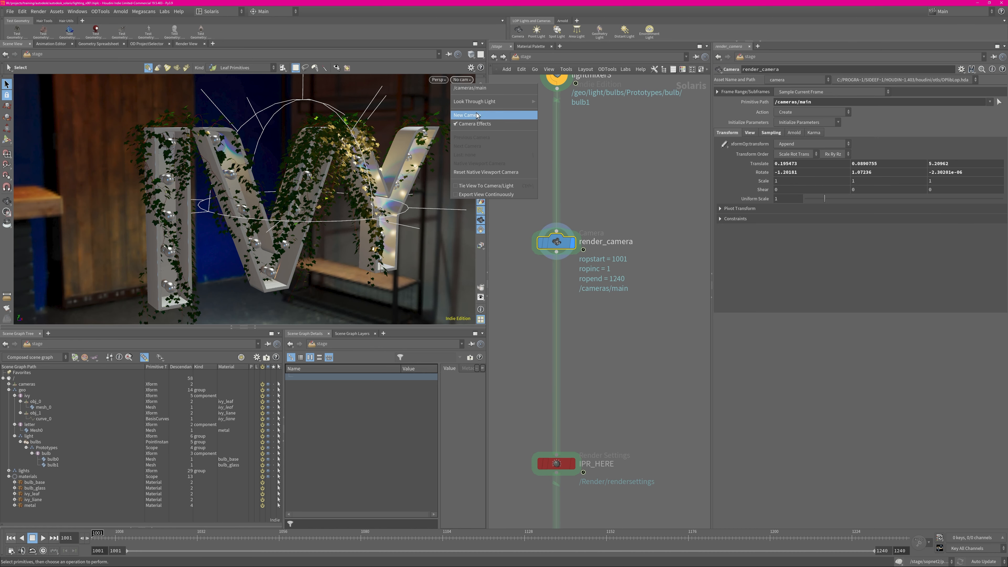
pyautogui.click(471, 93)
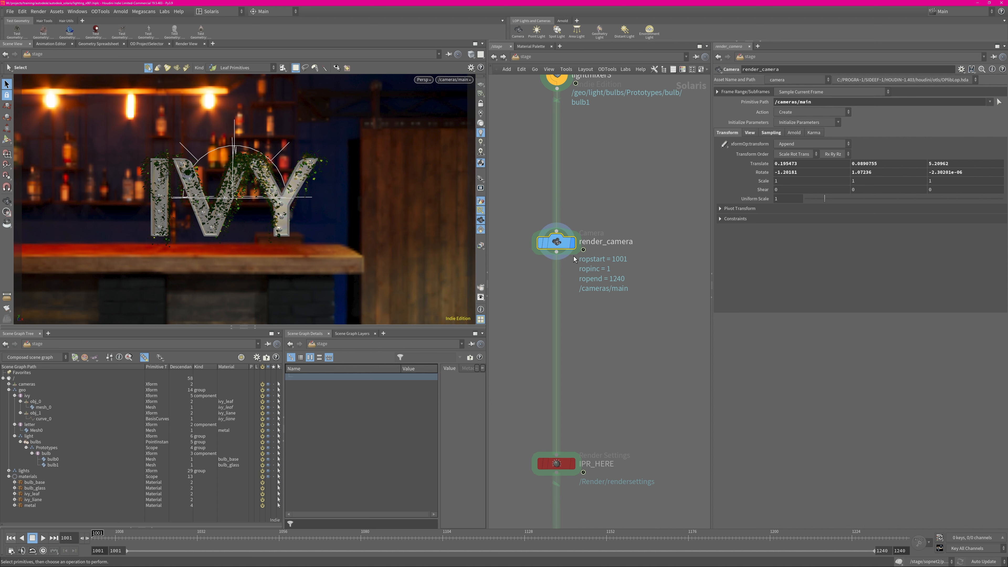
# Add a fresh Render Settings node above IPR_HERE and view its default renderer settings
pyautogui.moveTo(589, 426); pyautogui.dragTo(585, 248, button='middle')
pyautogui.moveTo(584, 248); pyautogui.dragTo(531, 313)
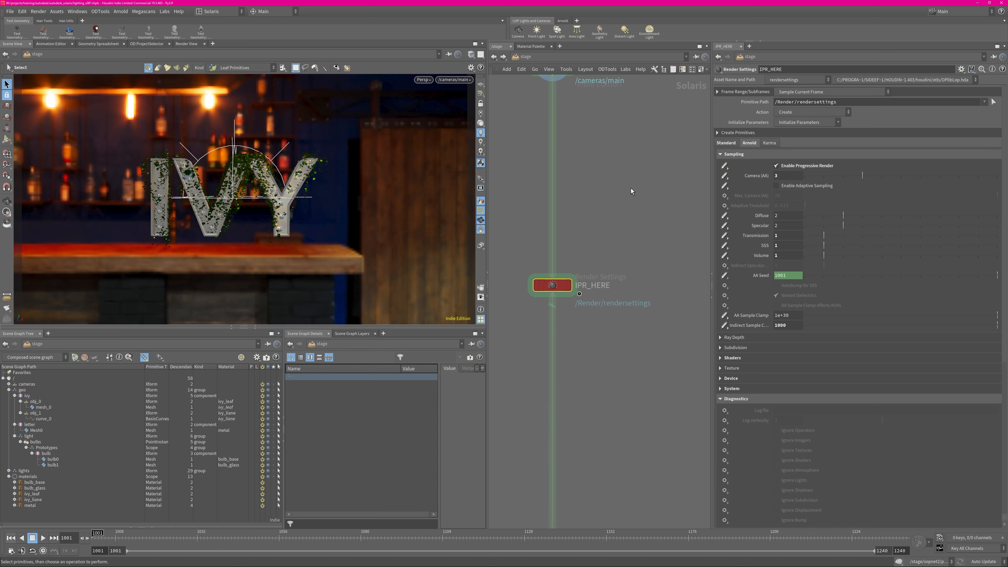
pyautogui.press('Tab')
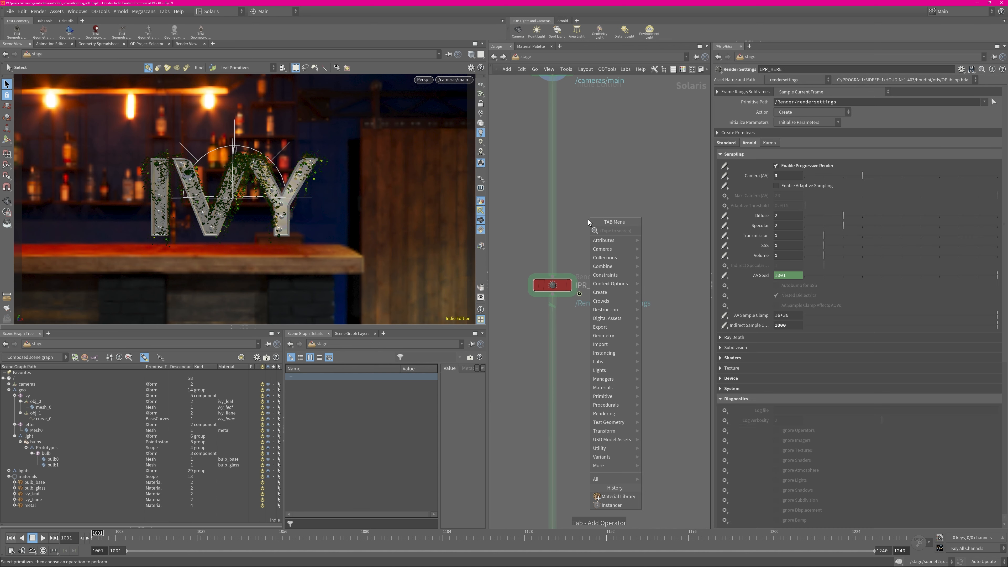
pyautogui.write('render')
pyautogui.press('Down')
pyautogui.press('Return')
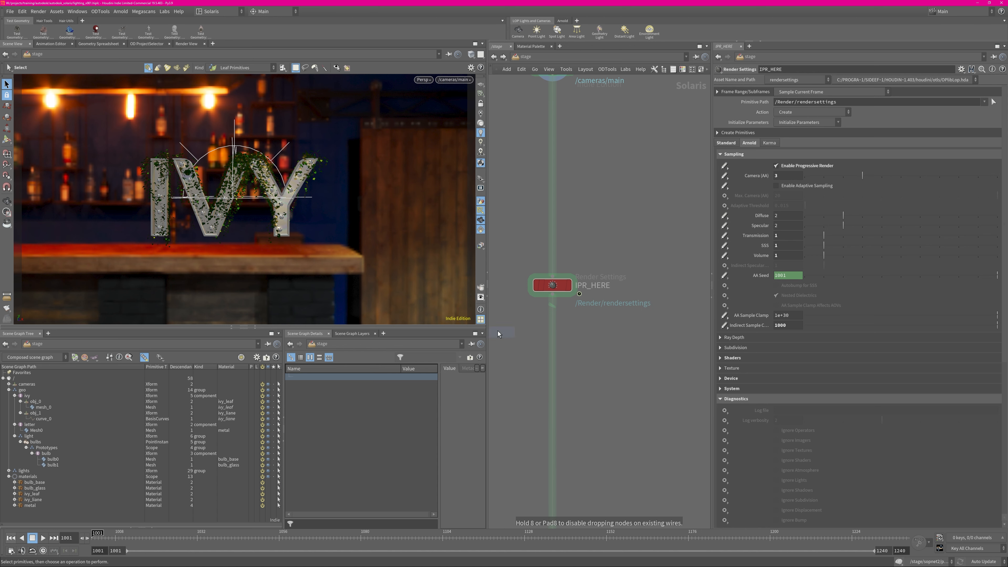
pyautogui.click(614, 202)
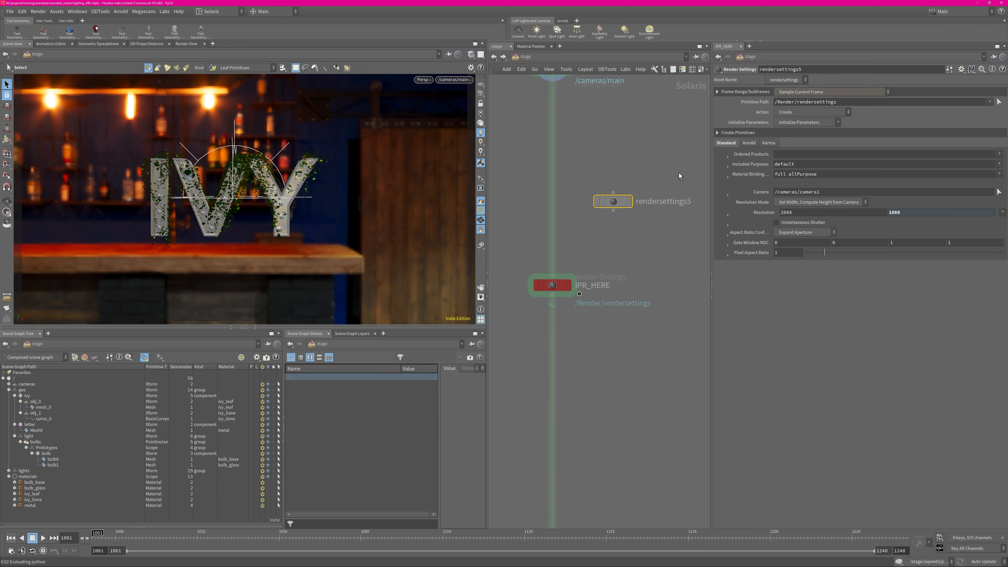
pyautogui.click(769, 143)
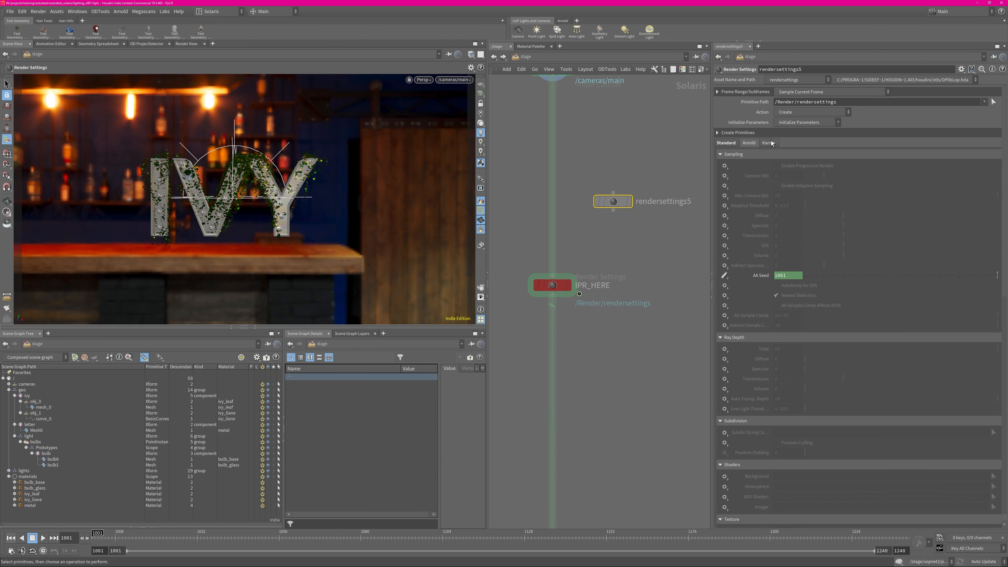
# Review the standard and Arnold settings of IPR_HERE, including sampling and diagnostics, and save the scene
pyautogui.click(551, 285)
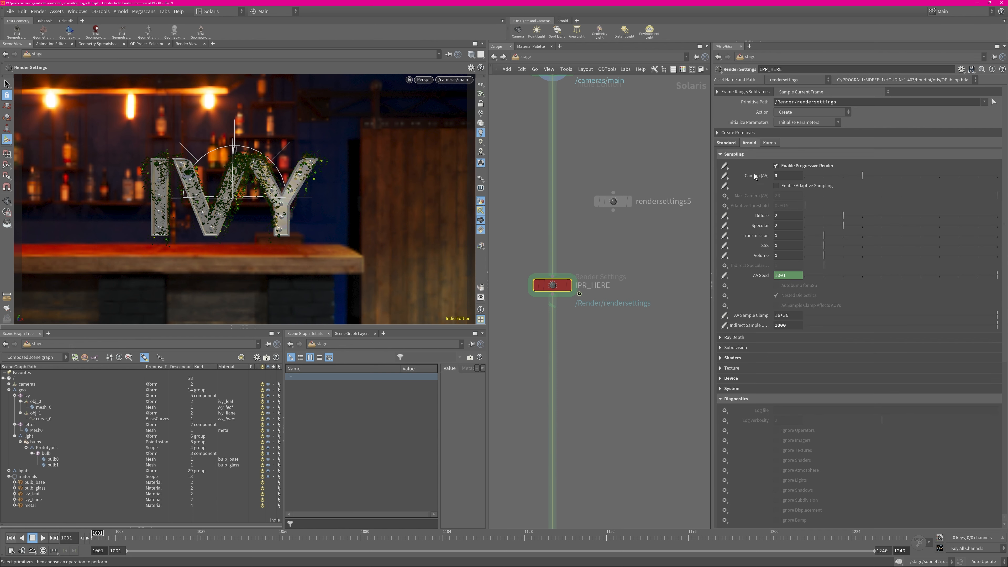
pyautogui.click(733, 142)
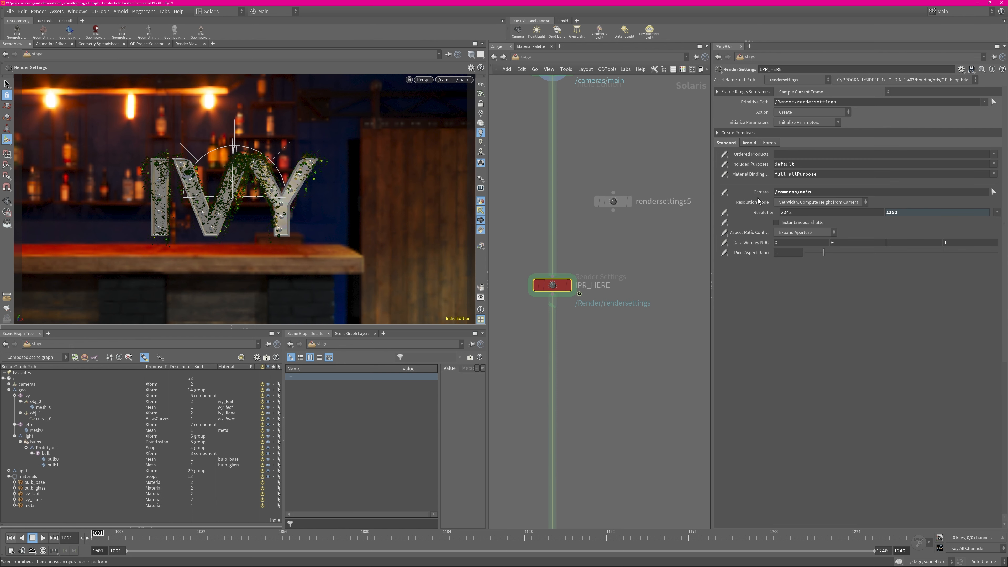
pyautogui.hotkey('ctrl', 's')
pyautogui.click(748, 143)
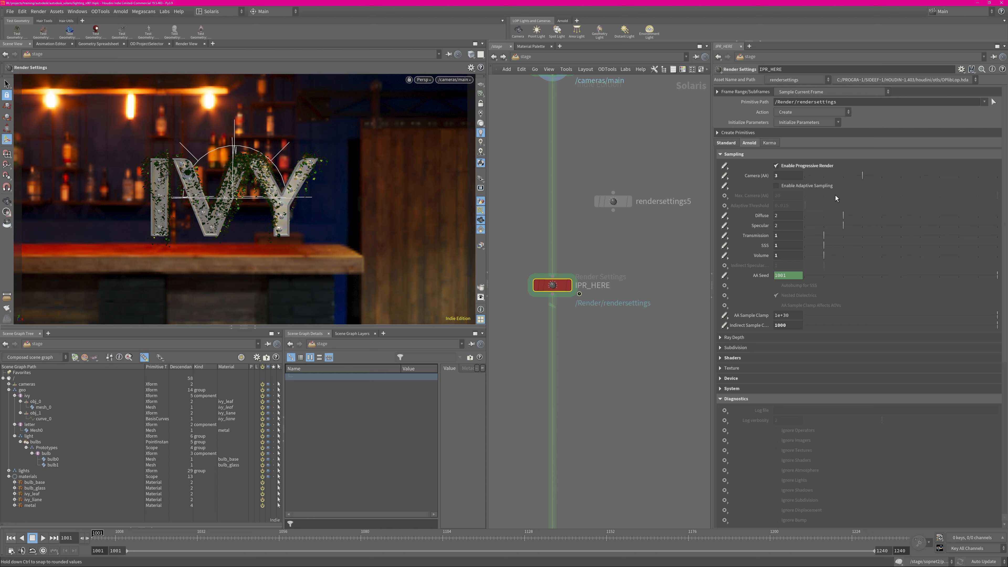
pyautogui.click(776, 165)
pyautogui.scroll(-5, 912, 317)
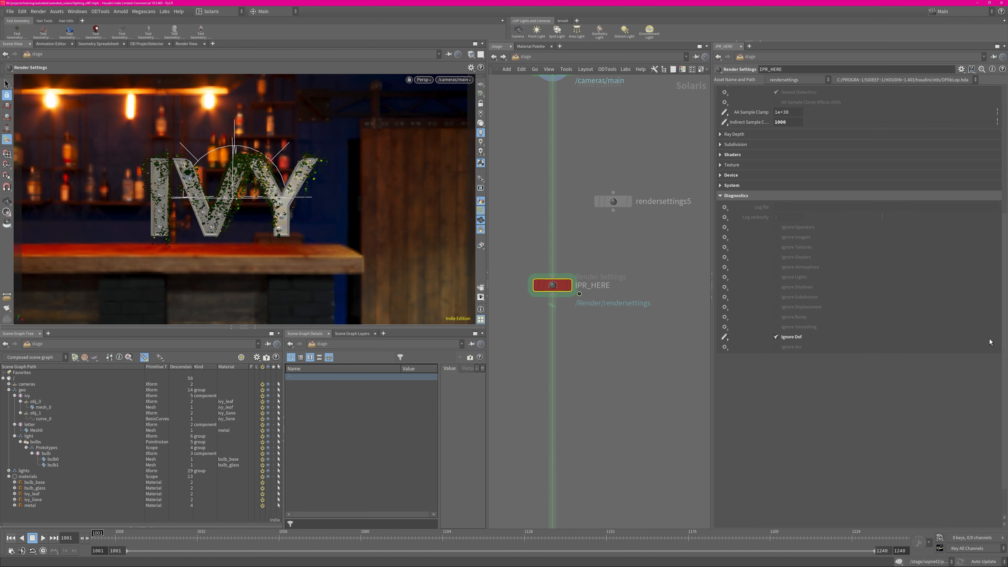
pyautogui.scroll(5, 913, 278)
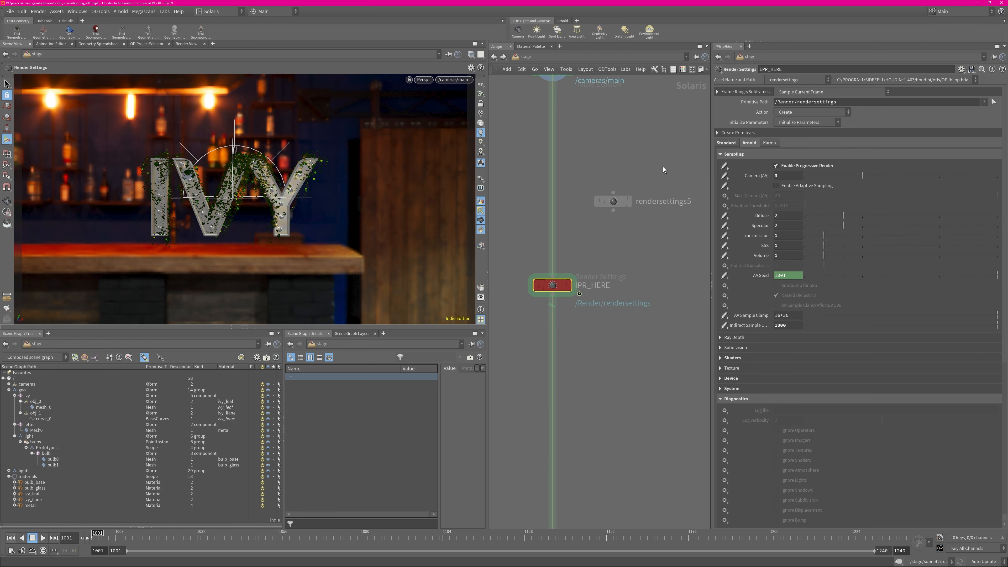
# Delete the spare Render Settings node above IPR_HERE and display the stage at IPR_HERE
pyautogui.click(619, 201)
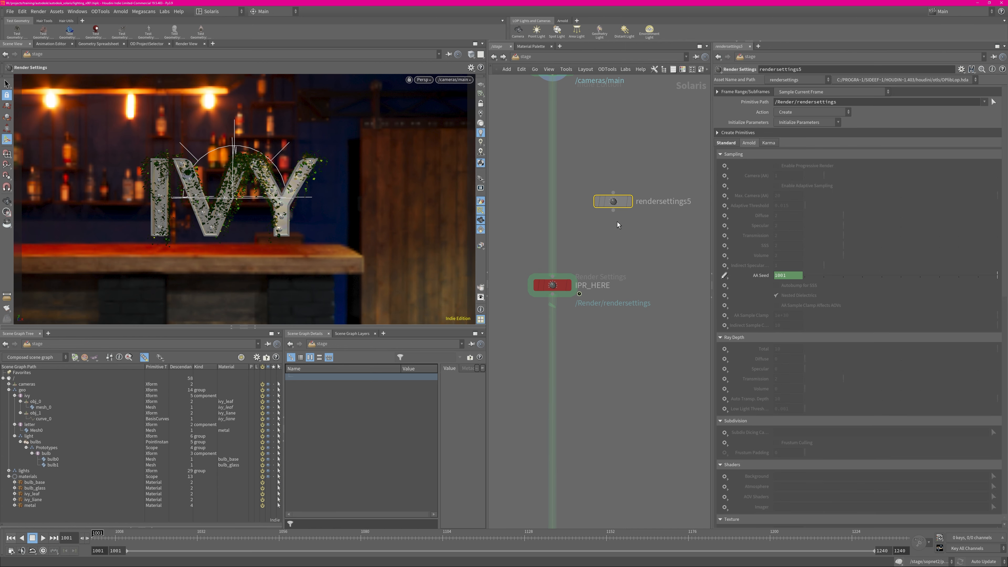
pyautogui.click(568, 285)
# Leave the render camera for a free perspective view of the lettering and set the viewport renderer to Arnold
pyautogui.keyDown('alt'); pyautogui.moveTo(230, 187); pyautogui.dragTo(285, 171); pyautogui.keyUp('alt')
pyautogui.keyDown('alt'); pyautogui.moveTo(285, 172); pyautogui.dragTo(332, 177, button='right'); pyautogui.keyUp('alt')
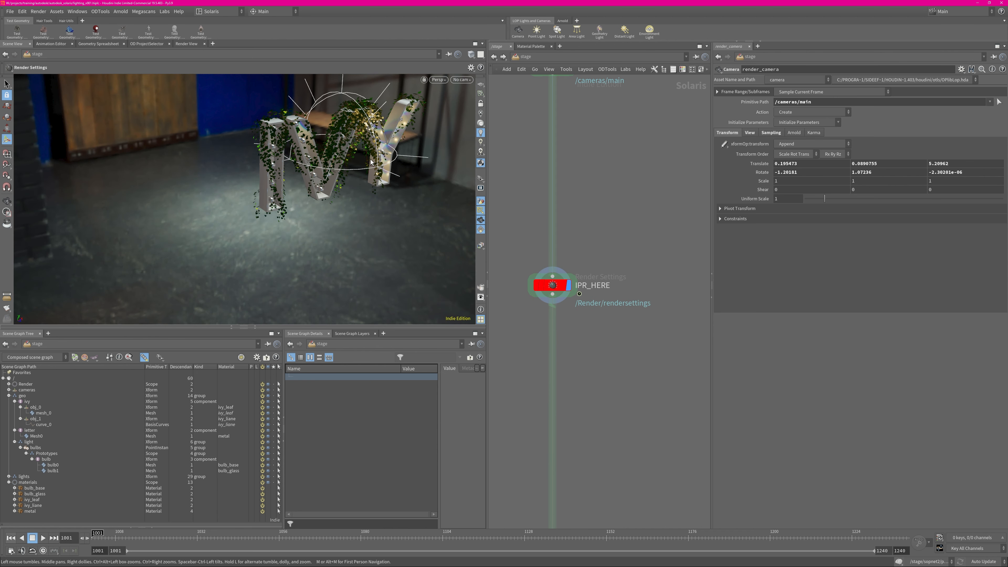
pyautogui.keyDown('alt'); pyautogui.moveTo(408, 139); pyautogui.dragTo(349, 185, button='middle'); pyautogui.keyUp('alt')
pyautogui.keyDown('alt'); pyautogui.moveTo(349, 184); pyautogui.dragTo(337, 174); pyautogui.keyUp('alt')
pyautogui.press('Return')
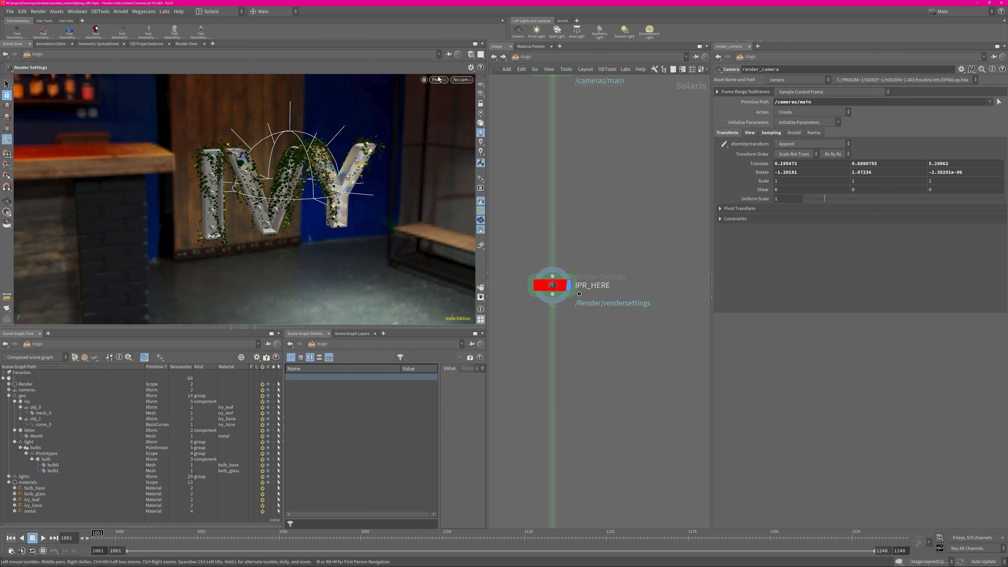
pyautogui.click(438, 79)
pyautogui.moveTo(447, 99)
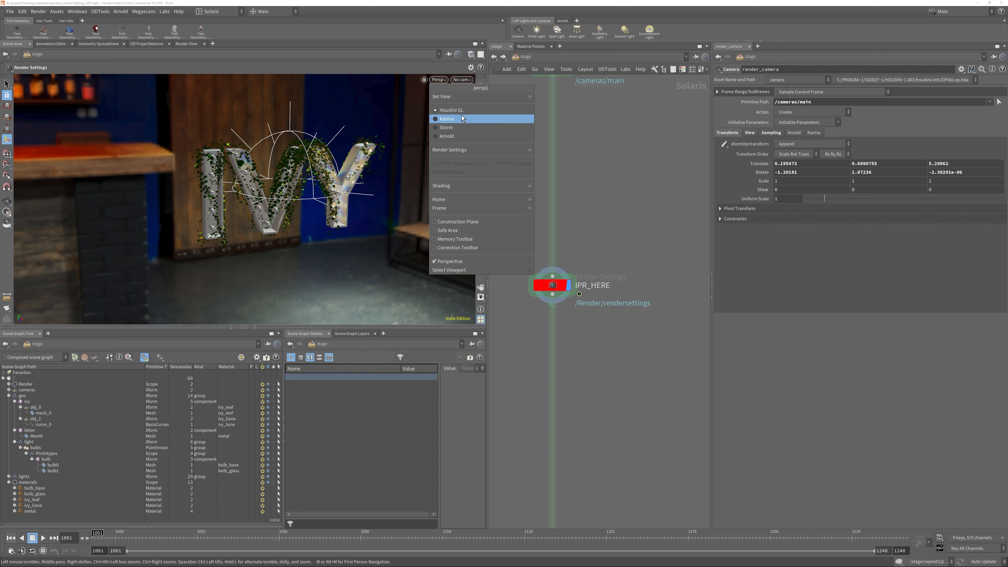
pyautogui.click(456, 136)
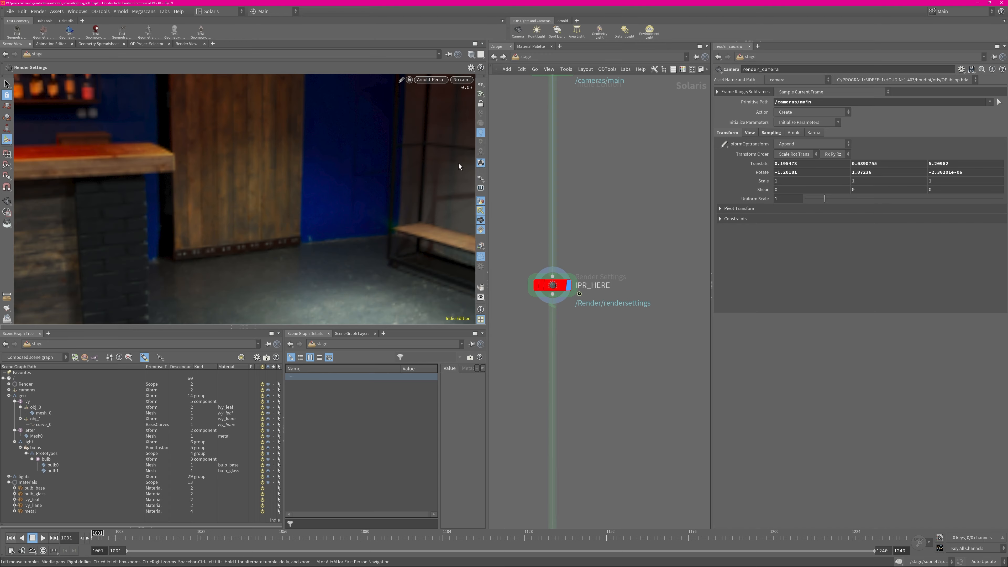
# Frame the IVY letters in the Arnold viewport and hide the light guides
pyautogui.keyDown('alt'); pyautogui.moveTo(357, 175); pyautogui.dragTo(274, 175); pyautogui.keyUp('alt')
pyautogui.keyDown('alt'); pyautogui.moveTo(274, 175); pyautogui.dragTo(357, 163, button='right'); pyautogui.keyUp('alt')
pyautogui.keyDown('alt'); pyautogui.moveTo(291, 175); pyautogui.dragTo(360, 171); pyautogui.keyUp('alt')
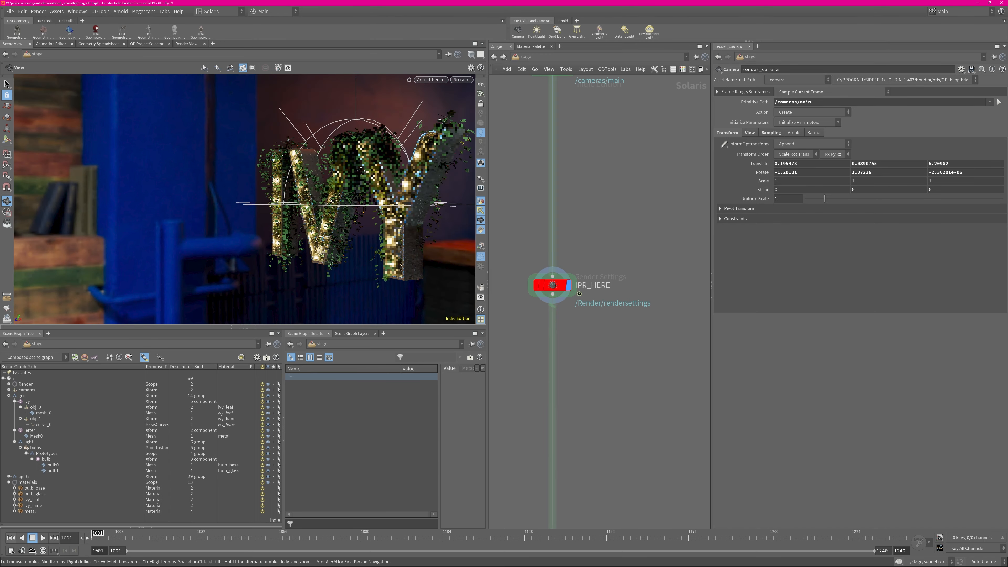
pyautogui.keyDown('alt'); pyautogui.moveTo(361, 171); pyautogui.dragTo(322, 166, button='middle'); pyautogui.keyUp('alt')
pyautogui.keyDown('alt'); pyautogui.moveTo(322, 166); pyautogui.dragTo(451, 178); pyautogui.keyUp('alt')
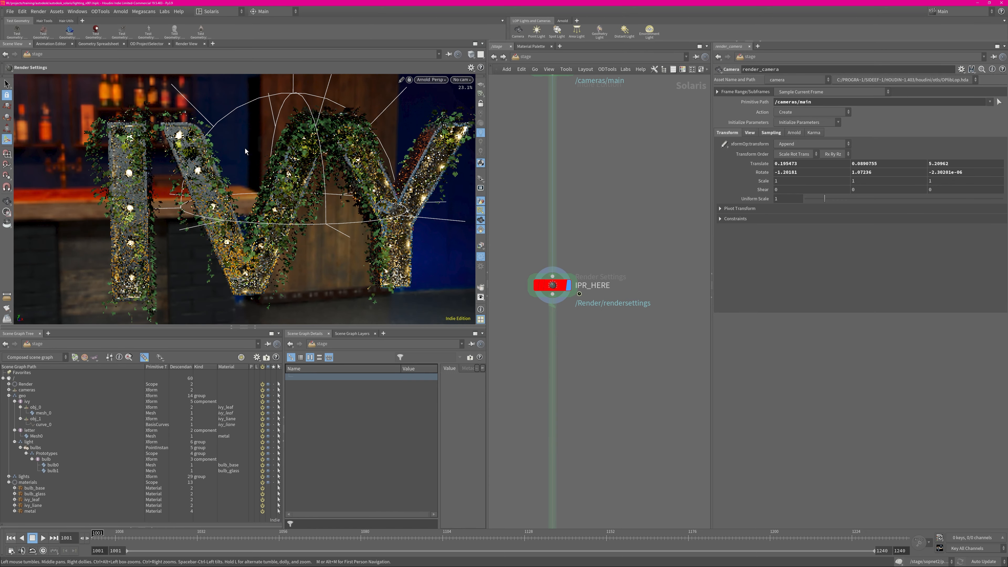
pyautogui.click(480, 211)
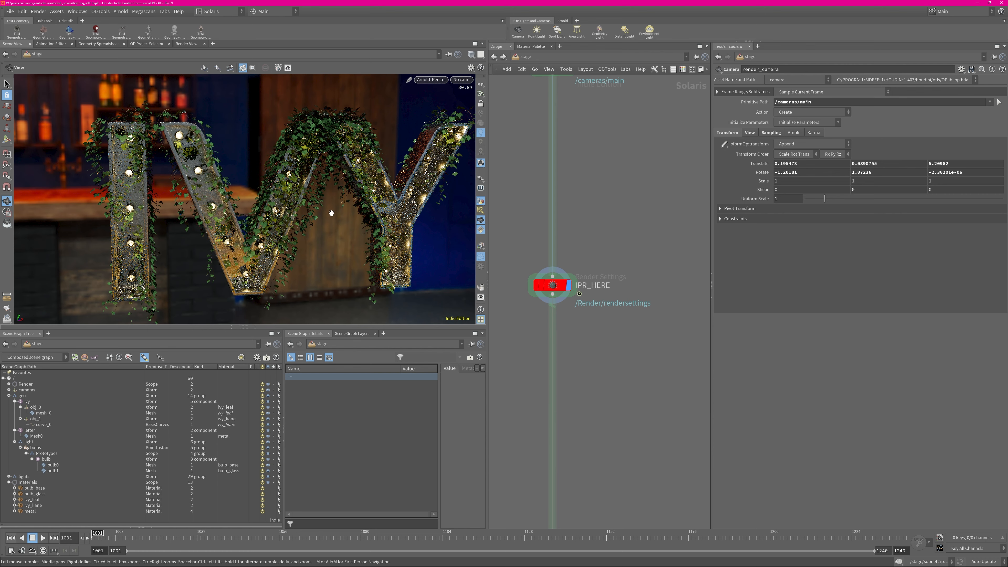
# Examine the Arnold render of the metal letters, glowing bulbs and ivy up close and from several angles
pyautogui.keyDown('alt'); pyautogui.moveTo(330, 213); pyautogui.dragTo(315, 214, button='right'); pyautogui.keyUp('alt')
pyautogui.keyDown('alt'); pyautogui.moveTo(234, 230); pyautogui.dragTo(296, 194, button='middle'); pyautogui.keyUp('alt')
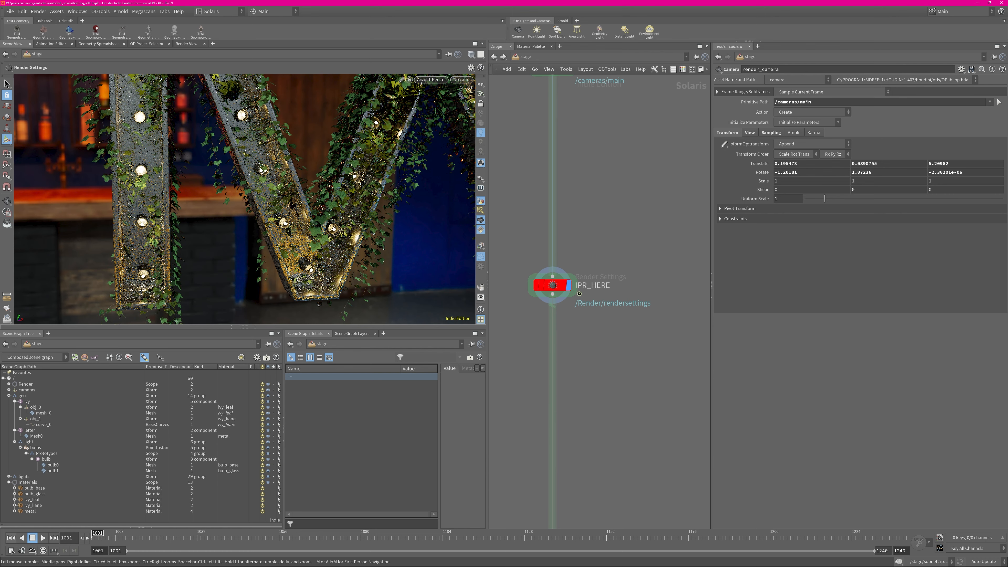
pyautogui.keyDown('alt'); pyautogui.moveTo(442, 138); pyautogui.dragTo(317, 214); pyautogui.keyUp('alt')
pyautogui.keyDown('alt'); pyautogui.moveTo(317, 214); pyautogui.dragTo(369, 218, button='right'); pyautogui.keyUp('alt')
pyautogui.keyDown('alt'); pyautogui.moveTo(357, 210); pyautogui.dragTo(398, 208); pyautogui.keyUp('alt')
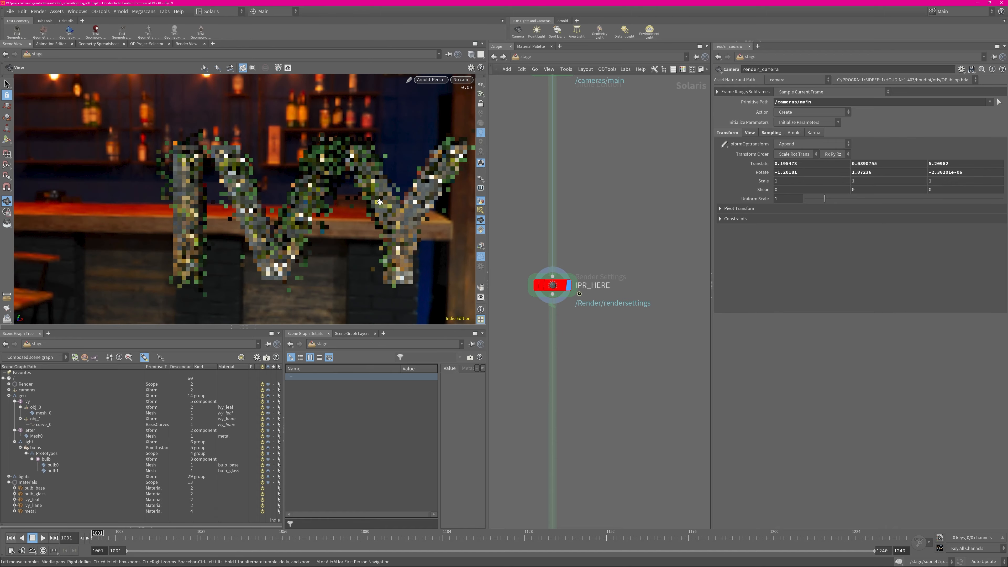
pyautogui.keyDown('alt'); pyautogui.moveTo(399, 209); pyautogui.dragTo(373, 211, button='middle'); pyautogui.keyUp('alt')
pyautogui.moveTo(373, 211); pyautogui.dragTo(391, 222, button='right')
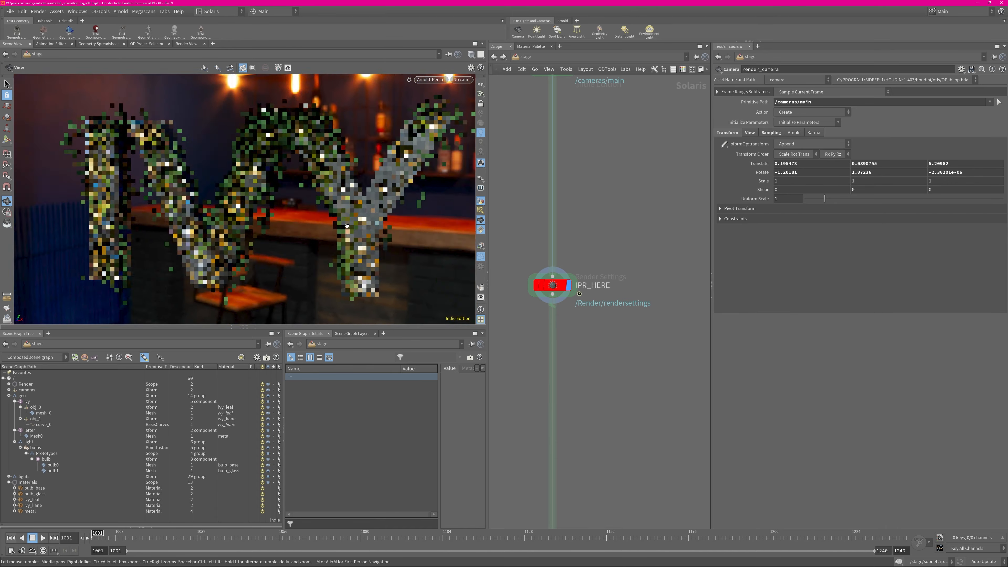
pyautogui.moveTo(390, 222); pyautogui.dragTo(419, 219)
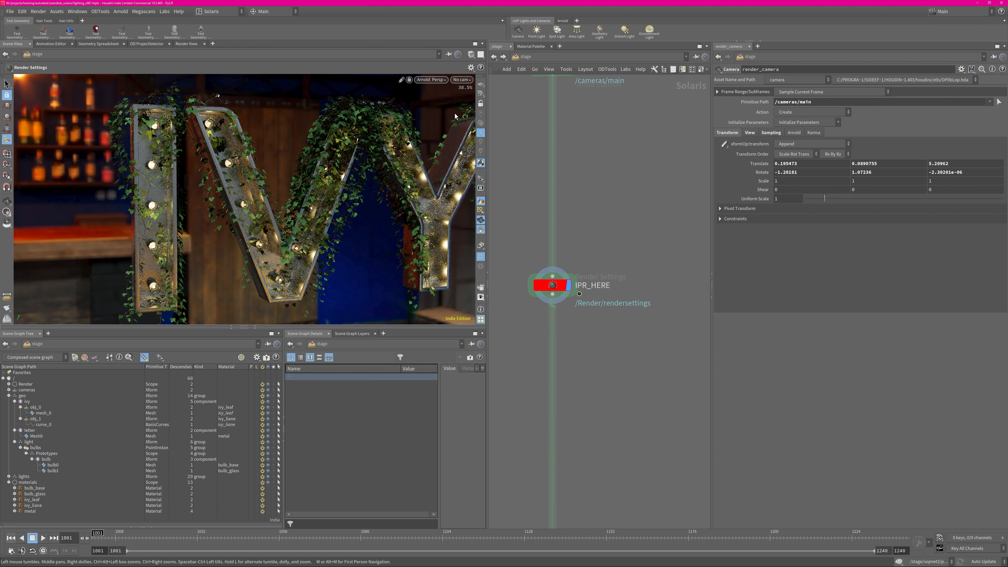
# Switch the viewport renderer back to Houdini GL
pyautogui.click(431, 80)
pyautogui.click(445, 111)
pyautogui.press('h')
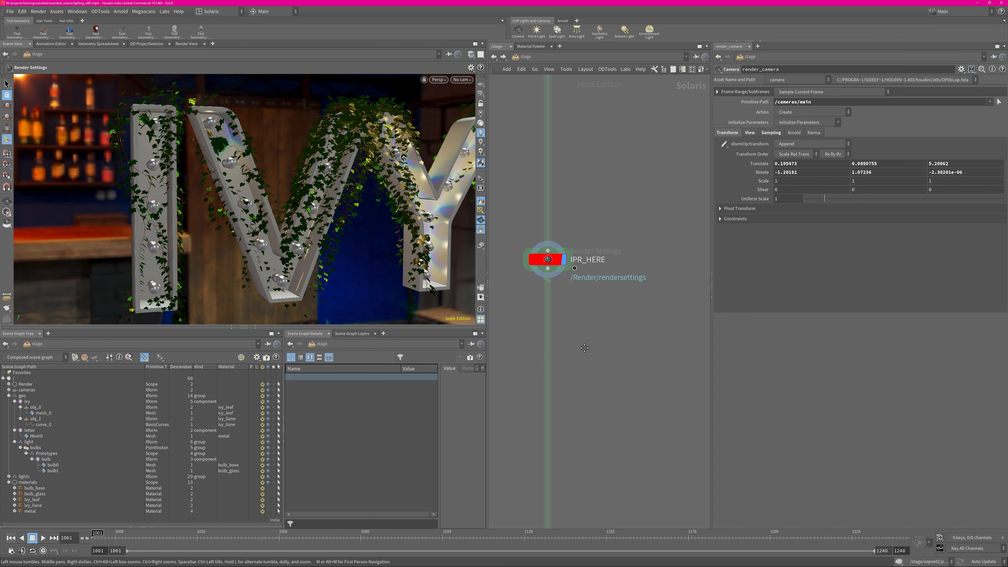
# Review the export path, name and list of enabled AOVs on the AOVS2 node
pyautogui.moveTo(593, 234); pyautogui.dragTo(623, 204, button='middle')
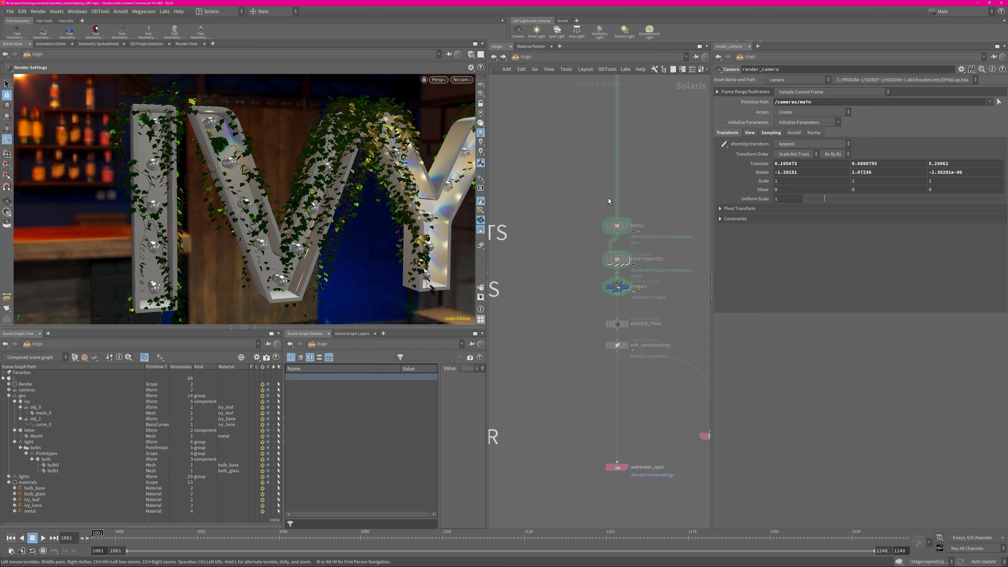
pyautogui.moveTo(572, 229); pyautogui.dragTo(576, 187, button='middle')
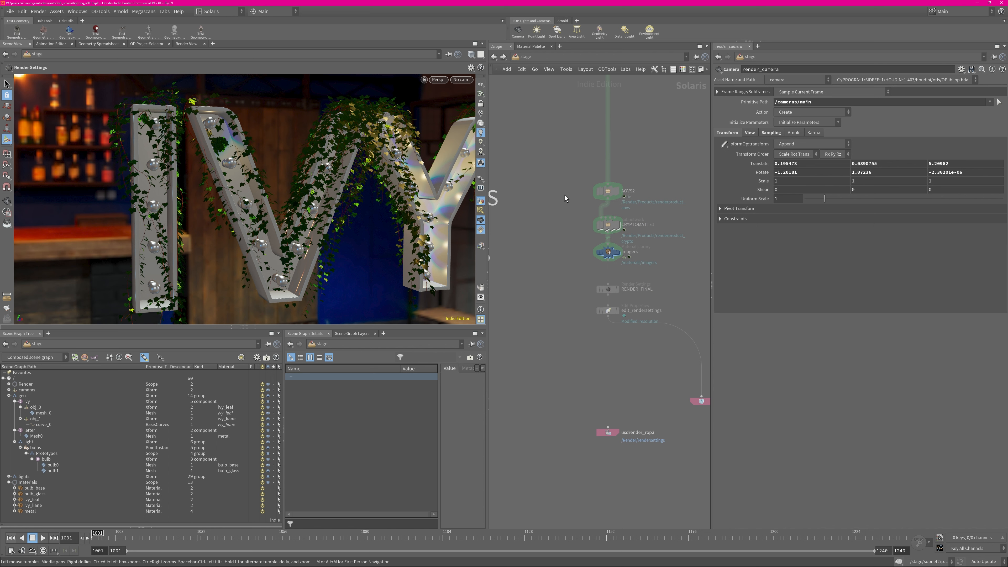
pyautogui.moveTo(556, 215); pyautogui.dragTo(532, 250, button='middle')
pyautogui.scroll(3, 544, 250)
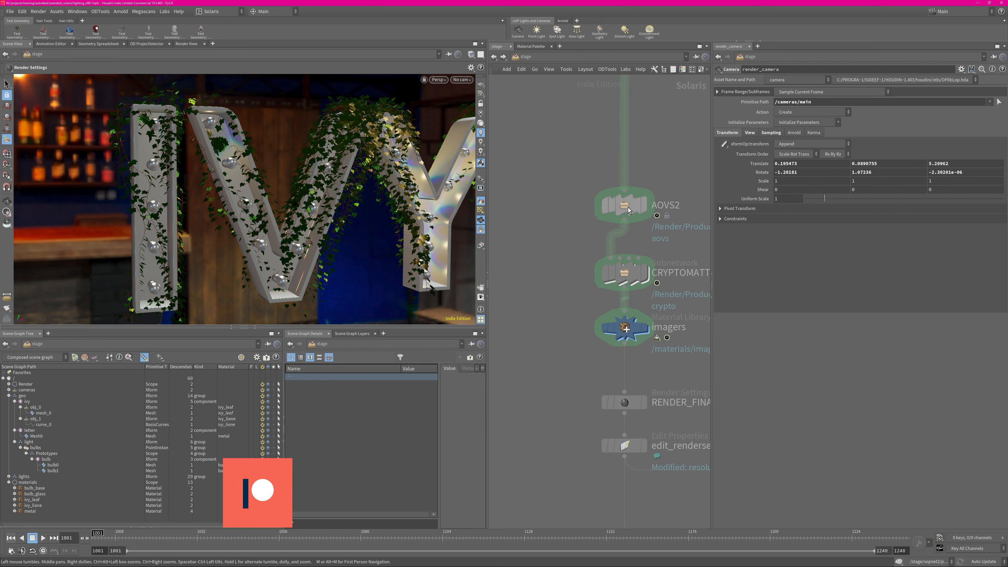
pyautogui.click(628, 209)
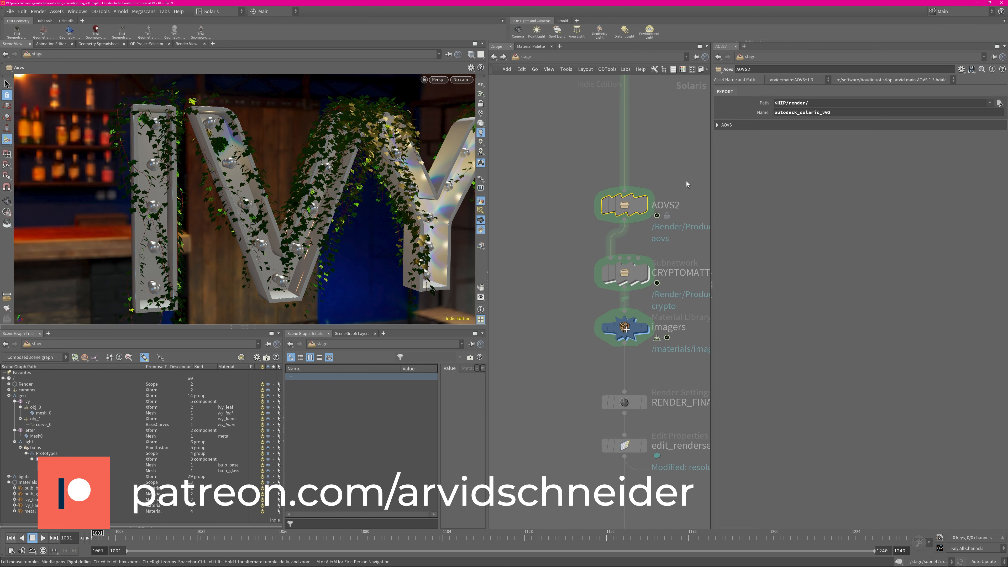
pyautogui.click(724, 125)
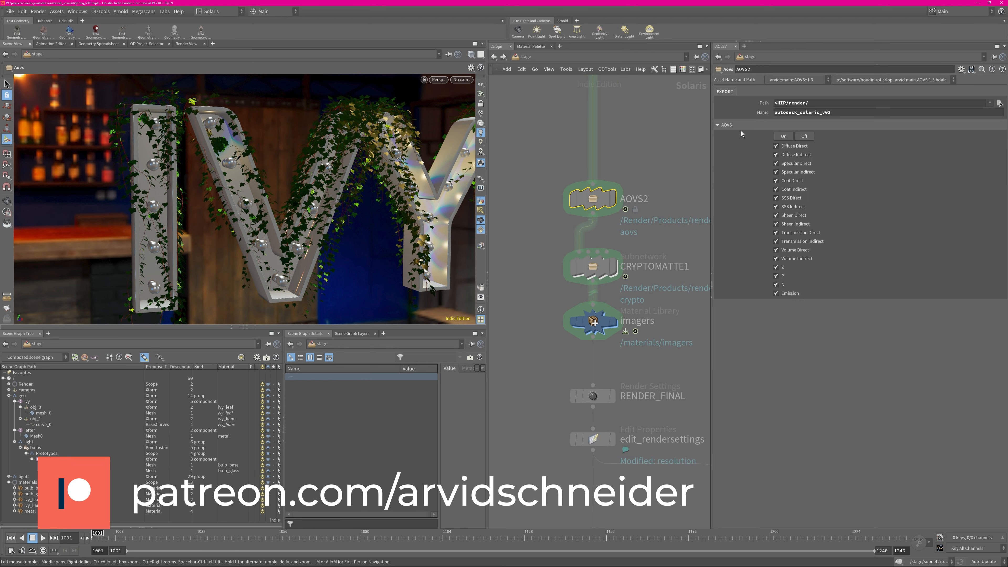
pyautogui.click(725, 125)
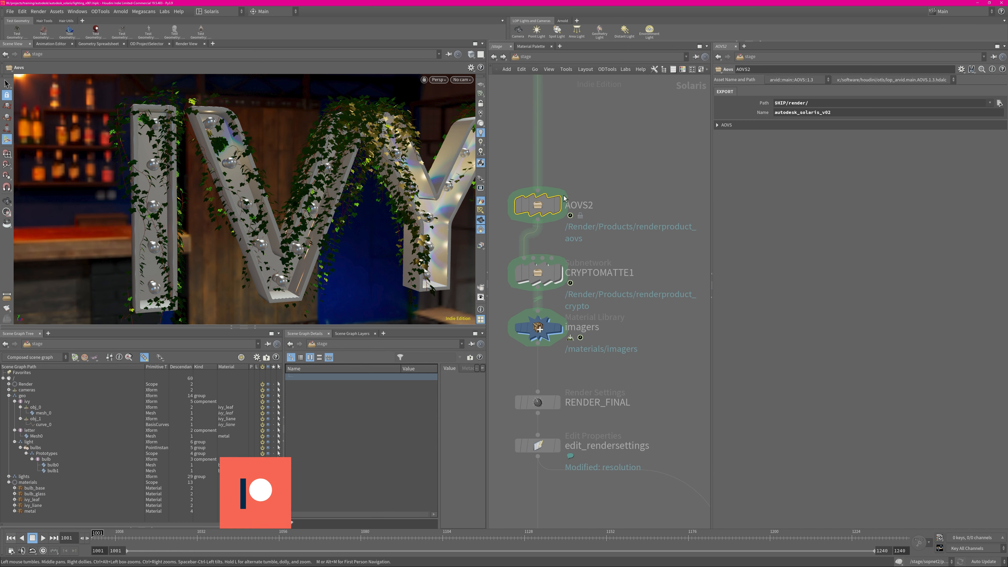
# Allow editing of the AOVS2 node's contents and move the node farther above CRYPTOMATTE1
pyautogui.moveTo(543, 206)
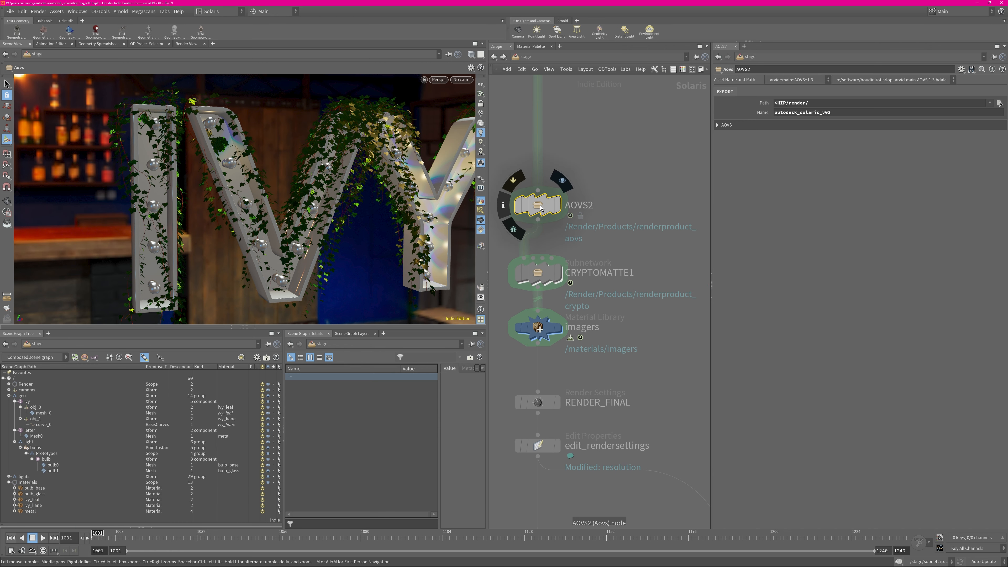
pyautogui.rightClick(540, 207)
pyautogui.click(566, 359)
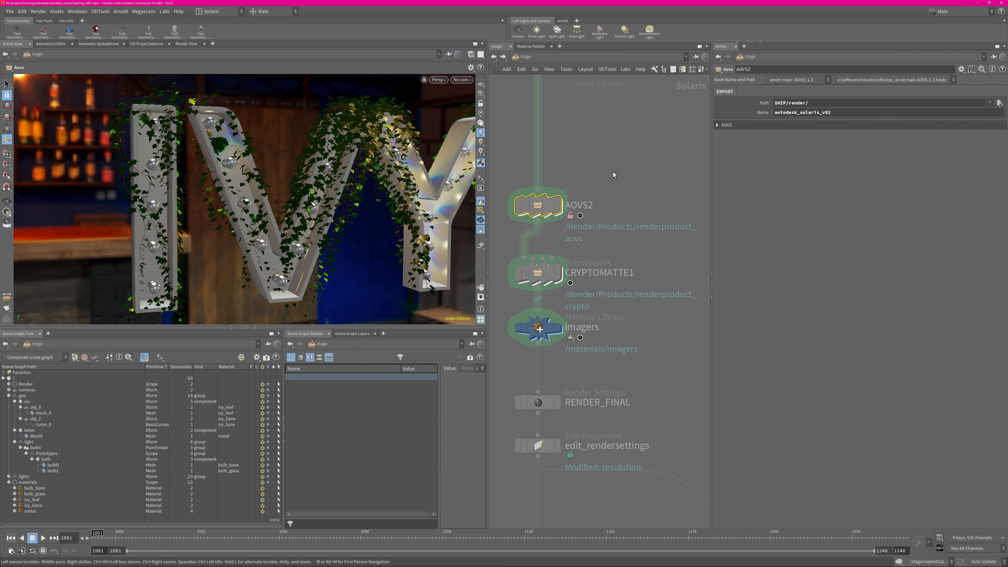
pyautogui.moveTo(627, 176); pyautogui.dragTo(675, 235, button='middle')
pyautogui.moveTo(595, 268); pyautogui.dragTo(593, 212)
pyautogui.moveTo(591, 211)
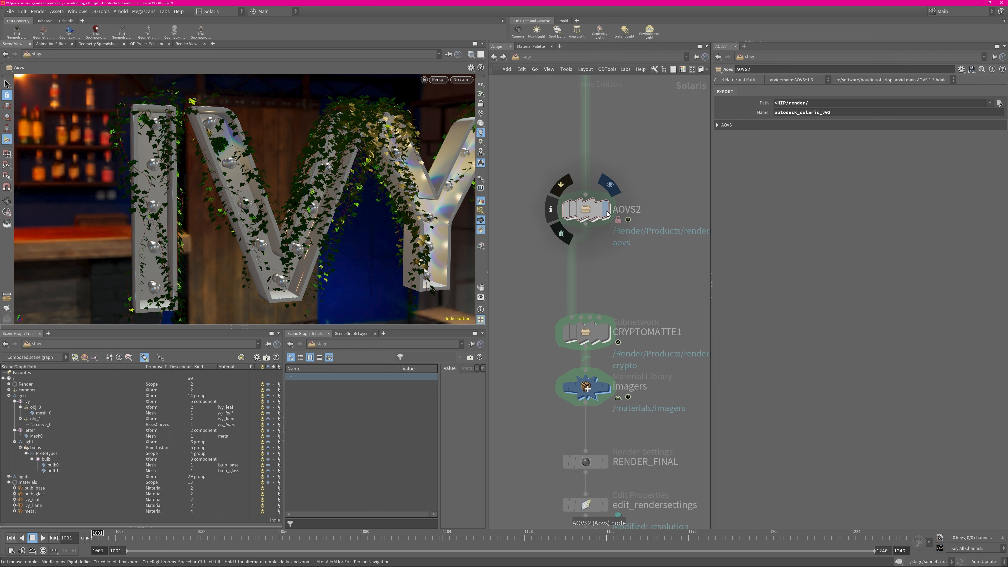
# Examine the chain of render var and render product nodes inside AOVS2 and save the scene
pyautogui.doubleClick(586, 210)
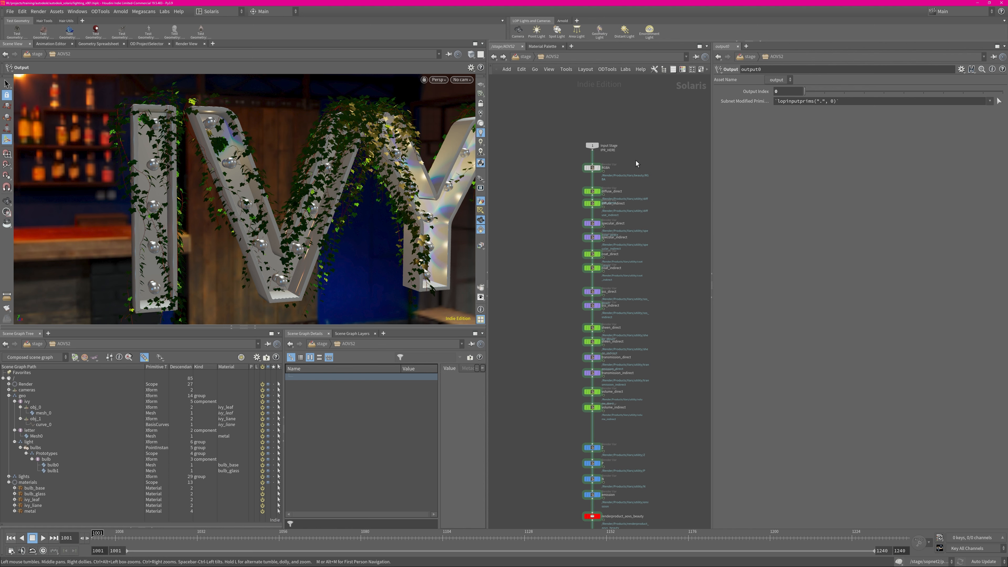
pyautogui.scroll(2, 637, 161)
pyautogui.scroll(2, 629, 164)
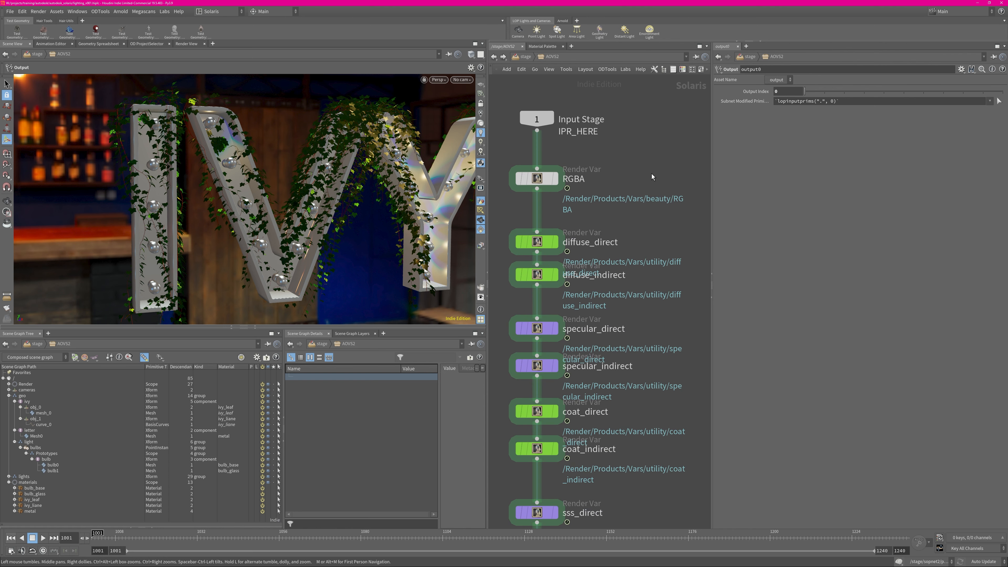
pyautogui.scroll(-3, 674, 260)
pyautogui.moveTo(687, 405); pyautogui.dragTo(638, 103, button='middle')
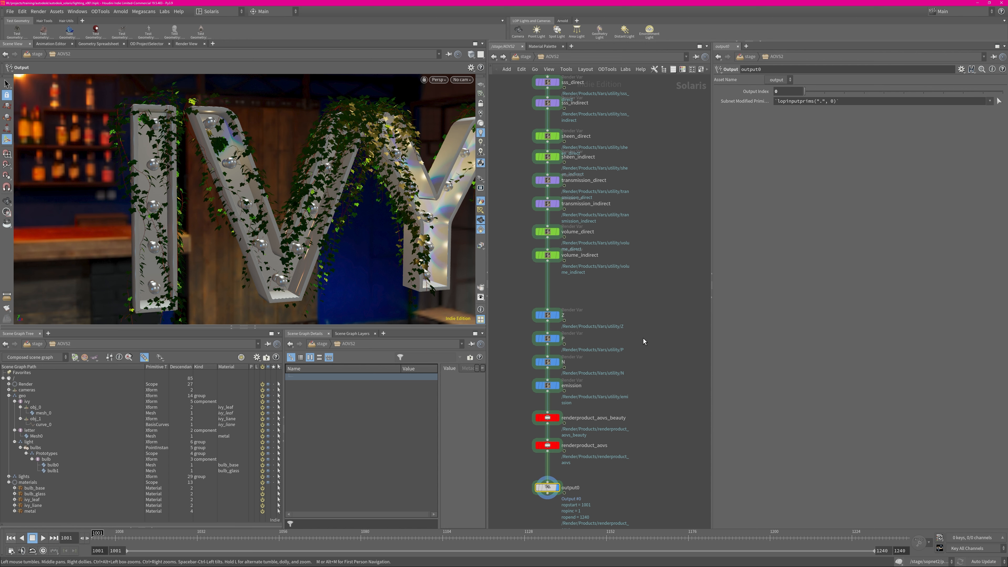
pyautogui.hotkey('ctrl', 's')
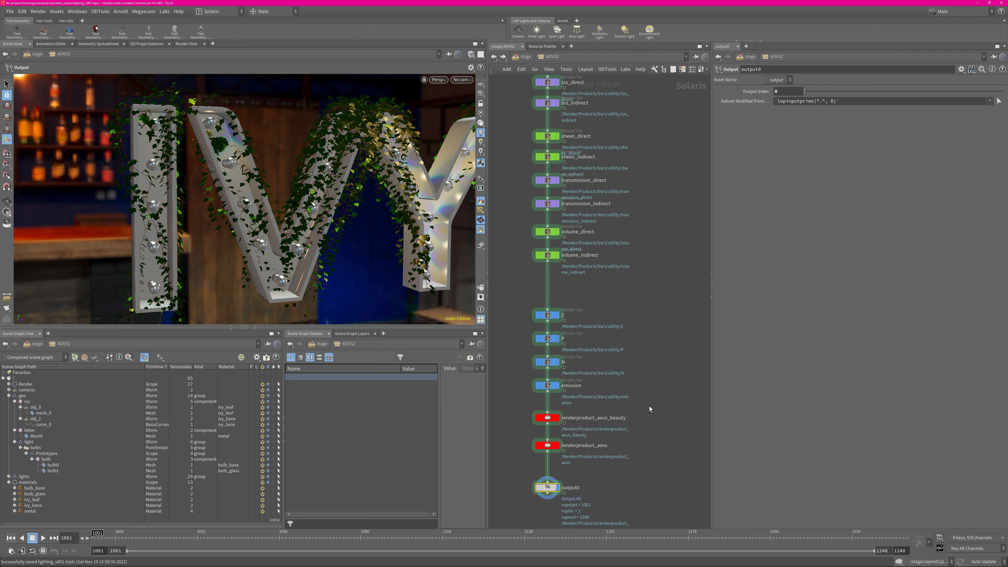
# Return to the stage network and switch the viewport renderer to Arnold
pyautogui.moveTo(649, 405); pyautogui.dragTo(652, 357, button='middle')
pyautogui.press('u')
pyautogui.moveTo(643, 287)
pyautogui.mouseDown(button='middle')
pyautogui.moveTo(622, 190)
pyautogui.moveTo(633, 286)
pyautogui.mouseUp(button='middle')
pyautogui.click(480, 246)
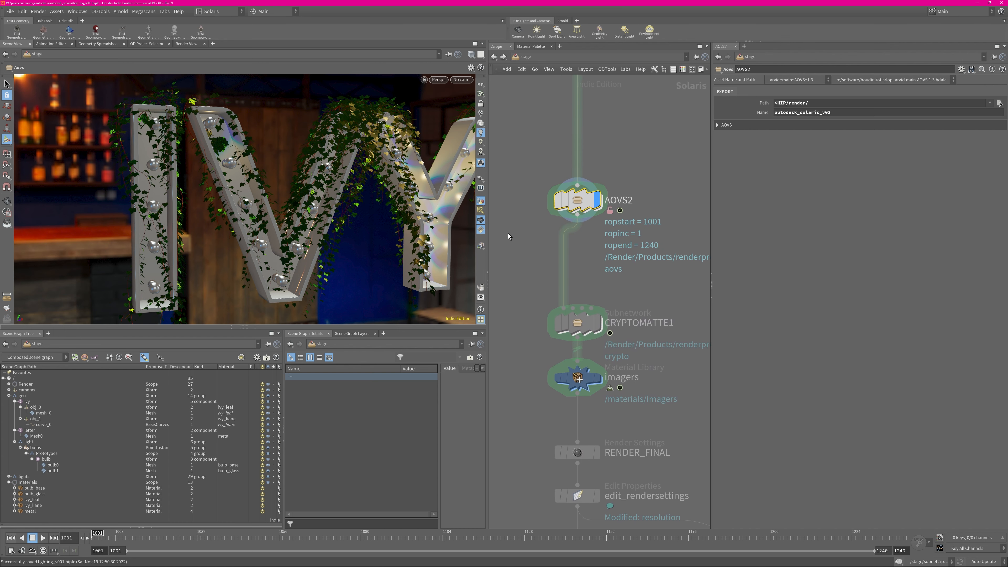
pyautogui.click(437, 80)
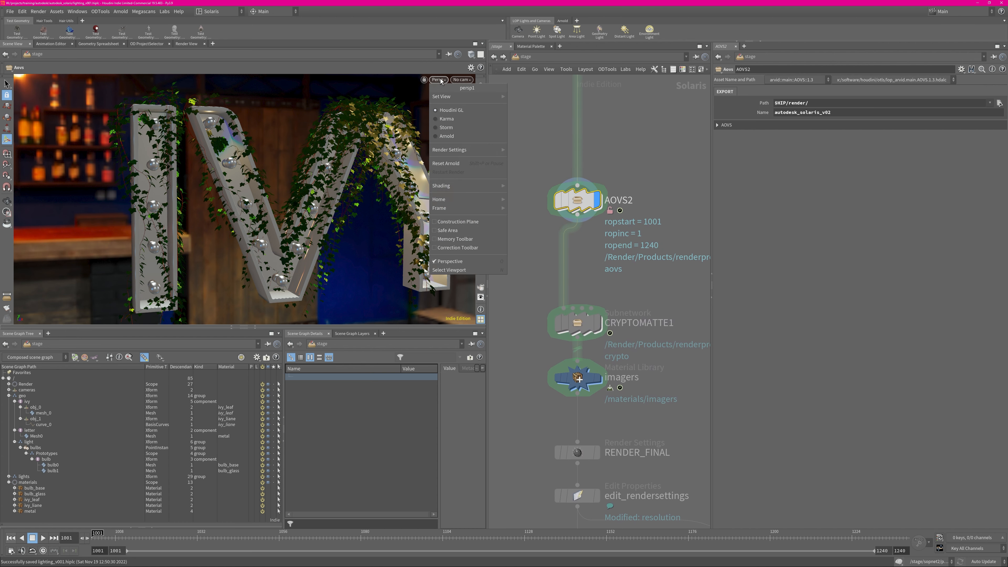
pyautogui.click(446, 136)
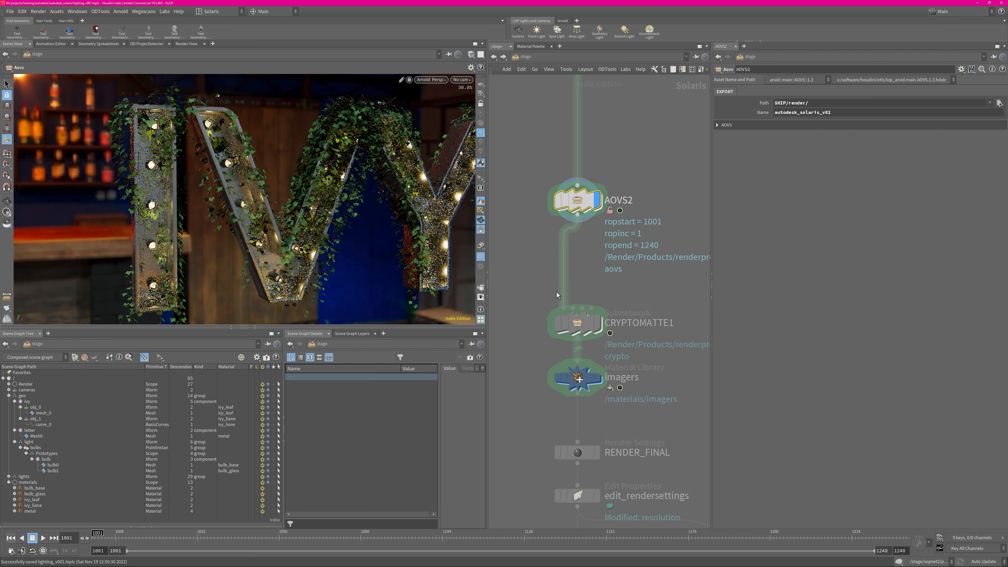
# Display the RENDER_FINAL node and show its P render output in the viewport
pyautogui.moveTo(522, 416); pyautogui.dragTo(521, 266, button='middle')
pyautogui.moveTo(536, 303); pyautogui.dragTo(518, 398, button='middle')
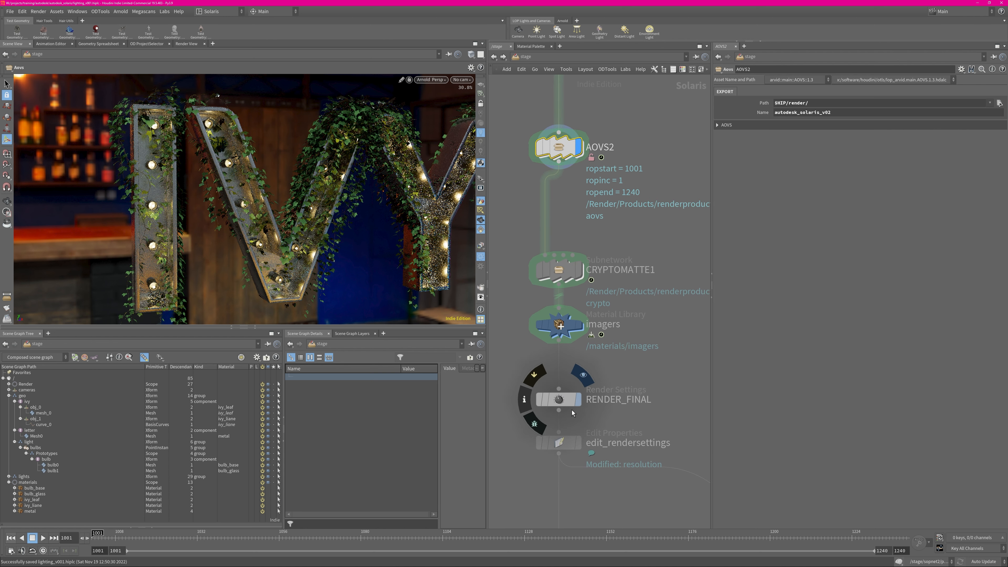
pyautogui.click(577, 400)
pyautogui.click(480, 246)
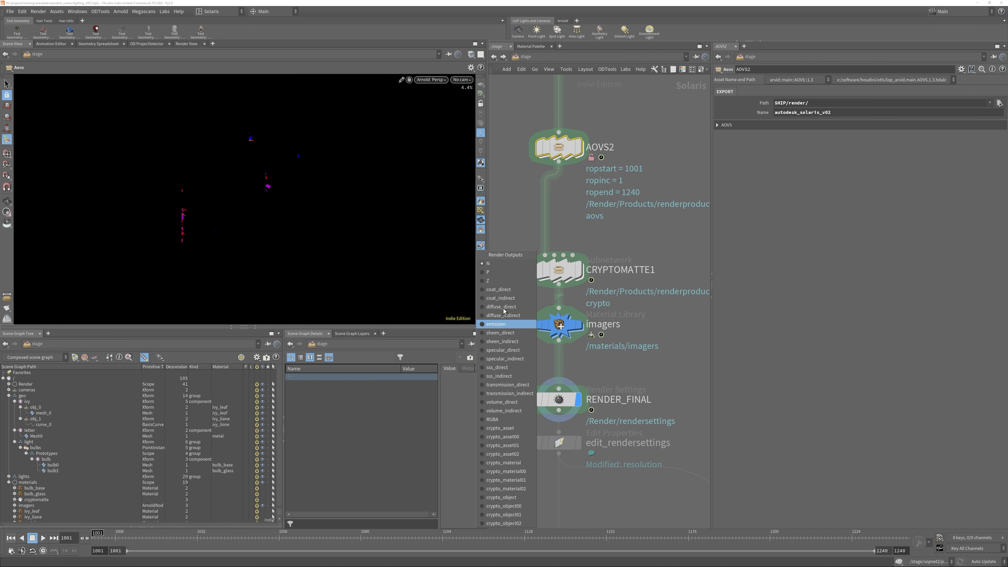
pyautogui.click(496, 272)
# Add a Render Var node in the empty network area beside the AOVS2 node
pyautogui.moveTo(568, 221); pyautogui.dragTo(621, 334, button='middle')
pyautogui.click(556, 276)
pyautogui.press('Tab')
pyautogui.write('render')
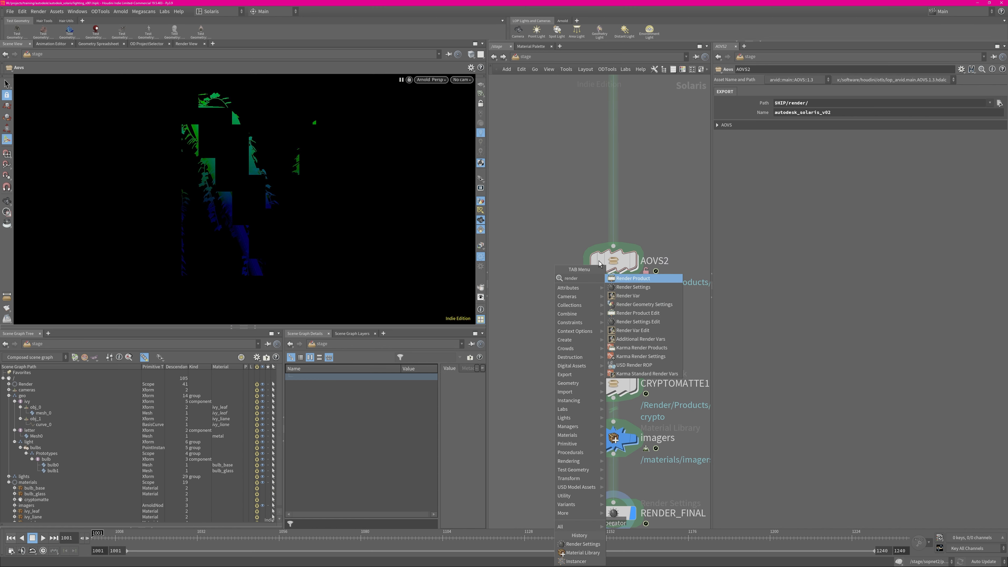
pyautogui.press('Down')
pyautogui.press('Down')
pyautogui.press('Return')
pyautogui.click(515, 204)
pyautogui.moveTo(558, 284); pyautogui.dragTo(528, 220, button='middle')
pyautogui.moveTo(541, 185); pyautogui.dragTo(605, 389)
pyautogui.moveTo(493, 264); pyautogui.dragTo(571, 310, button='middle')
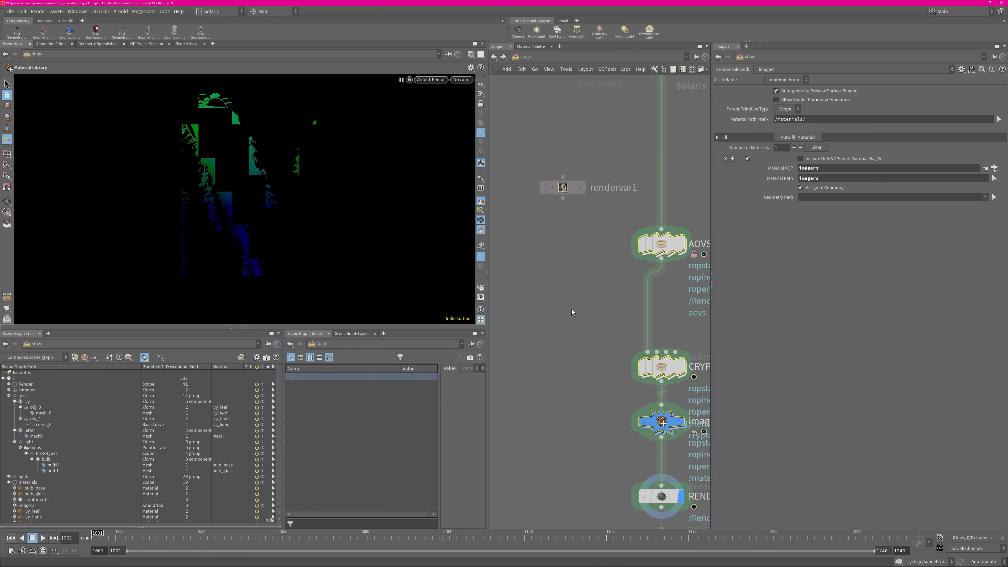
# Wire the IPR_HERE output into the new render var node, move the node above the level of AOVS2 and display it
pyautogui.moveTo(602, 82); pyautogui.dragTo(576, 361, button='middle')
pyautogui.click(632, 225)
pyautogui.click(535, 455)
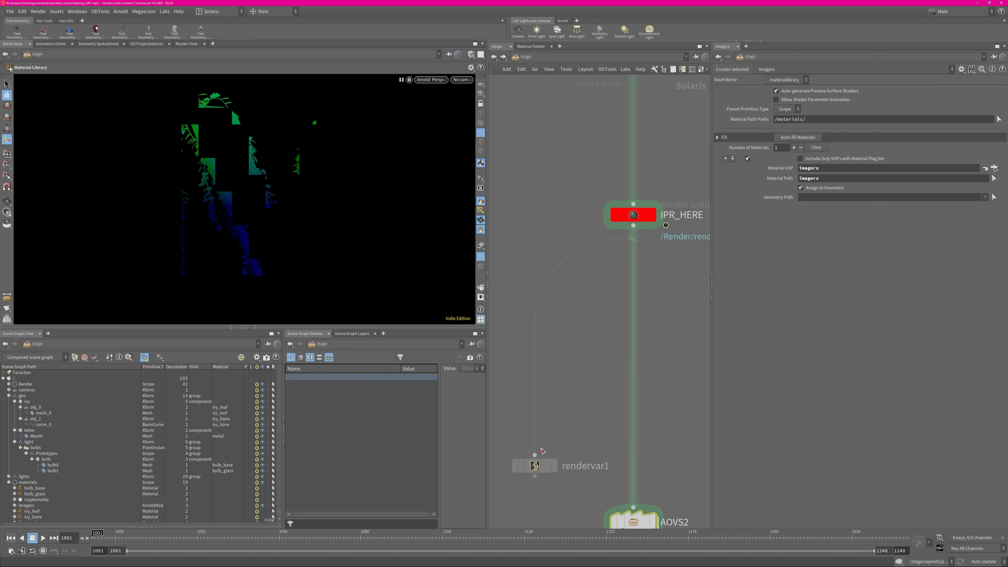
pyautogui.moveTo(534, 464); pyautogui.dragTo(544, 268, button='middle')
pyautogui.moveTo(544, 271); pyautogui.dragTo(527, 236)
pyautogui.click(546, 237)
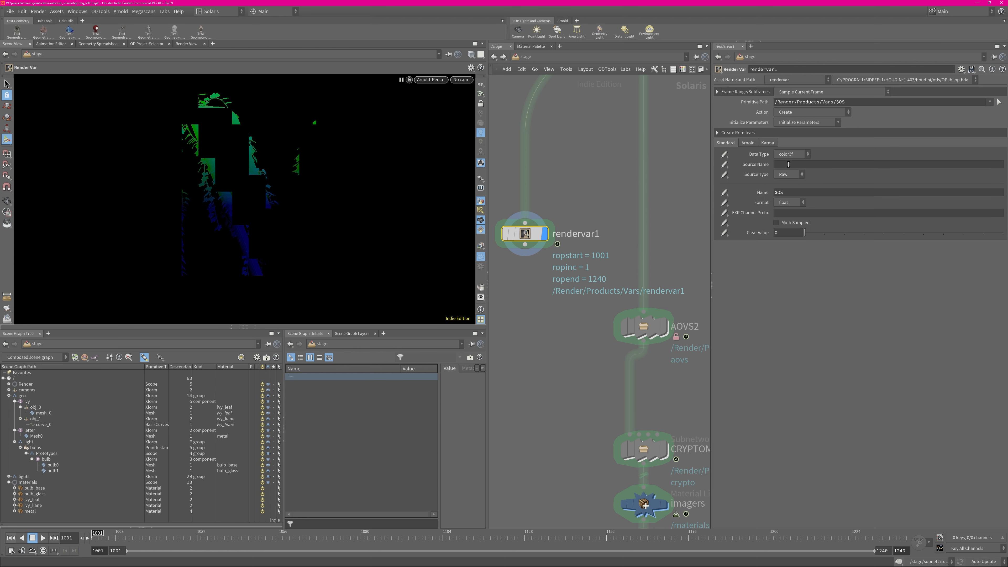
# Copy the evaluated source name of the diffuse_direct render var inside AOVS2, saving the scene, and return to the stage network
pyautogui.click(786, 165)
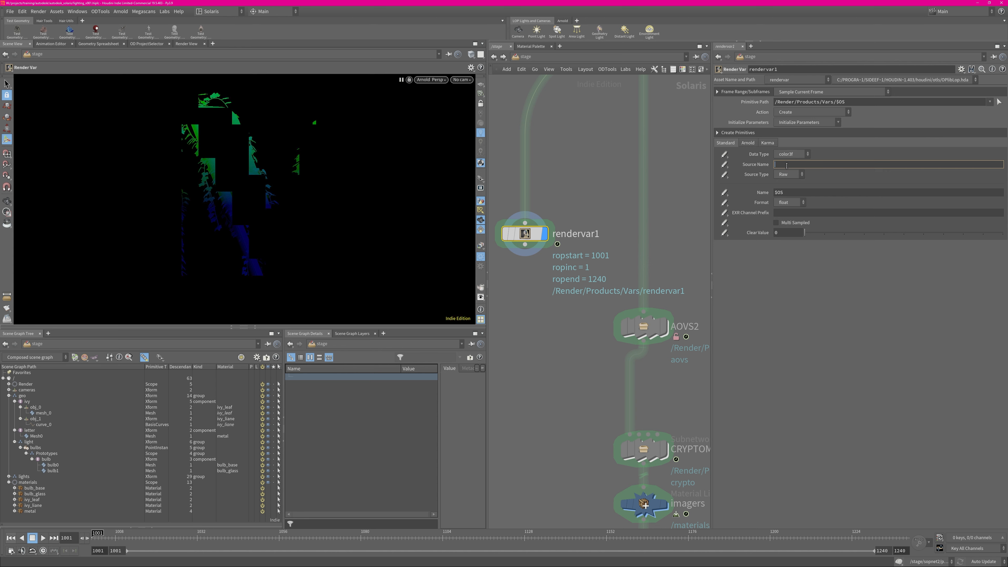
pyautogui.doubleClick(646, 325)
pyautogui.moveTo(580, 212); pyautogui.dragTo(590, 468, button='middle')
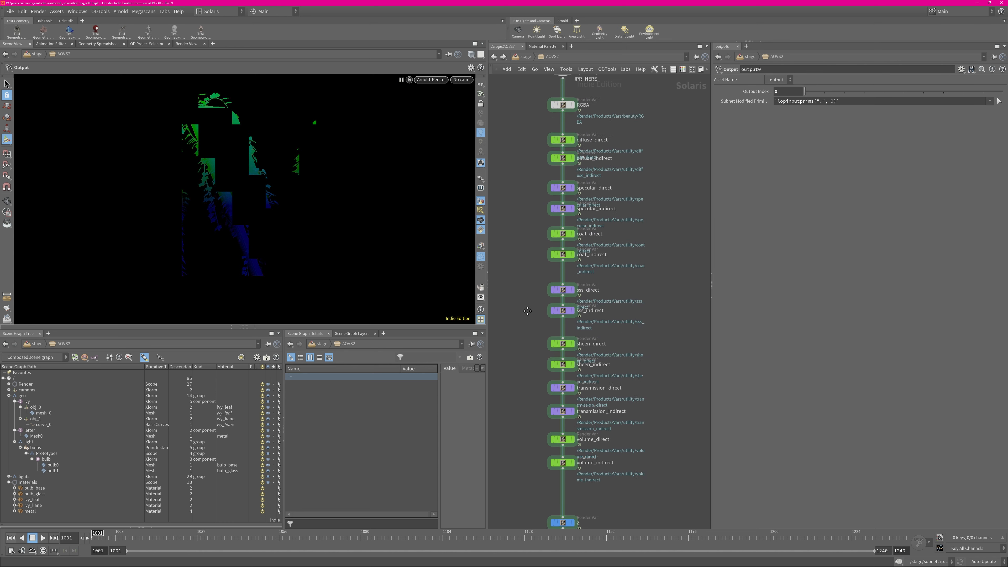
pyautogui.moveTo(518, 133); pyautogui.dragTo(535, 288, button='middle')
pyautogui.moveTo(530, 279); pyautogui.dragTo(592, 300)
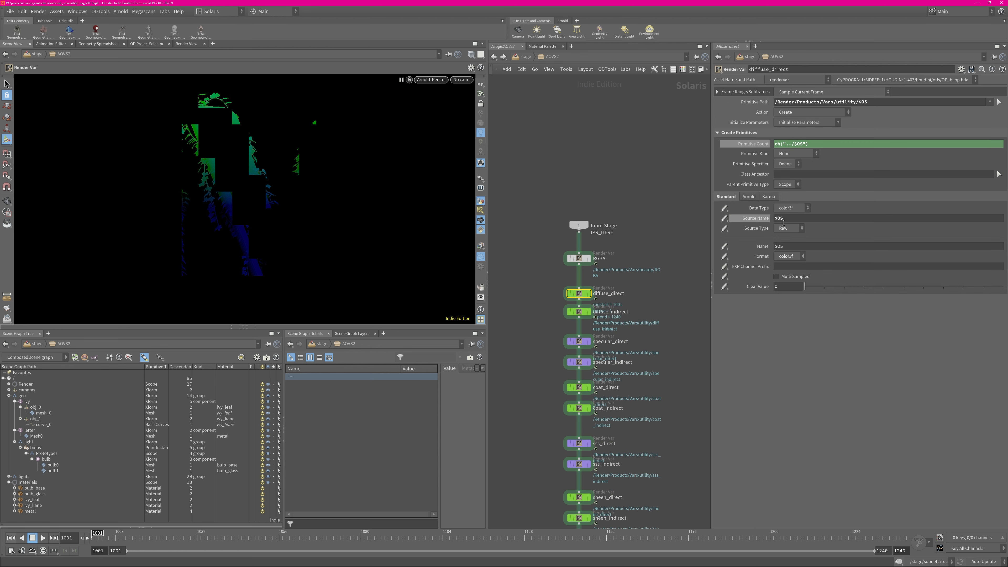
pyautogui.click(748, 218)
pyautogui.hotkey('ctrl', 's')
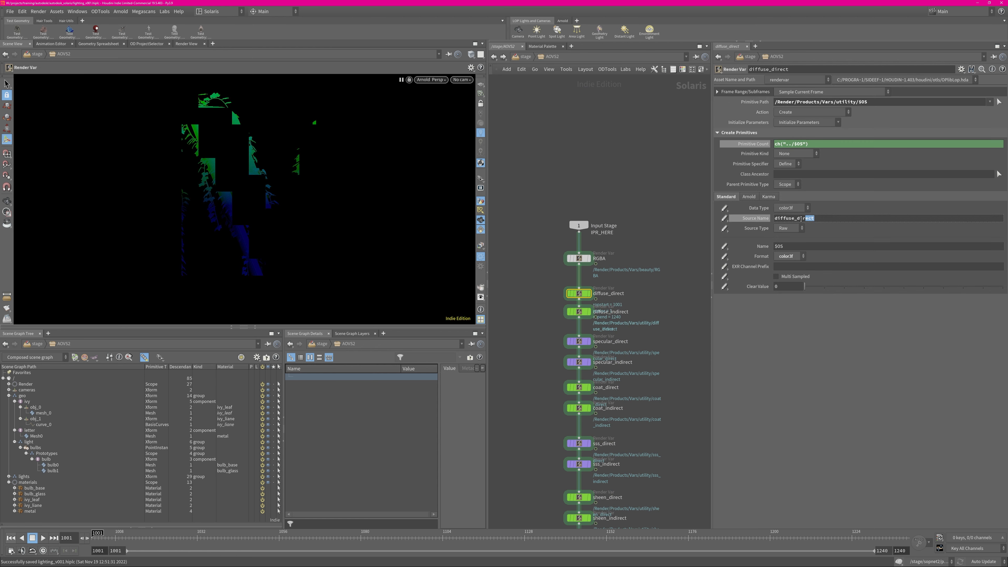
pyautogui.doubleClick(787, 220)
pyautogui.hotkey('ctrl', 'c')
pyautogui.click(518, 57)
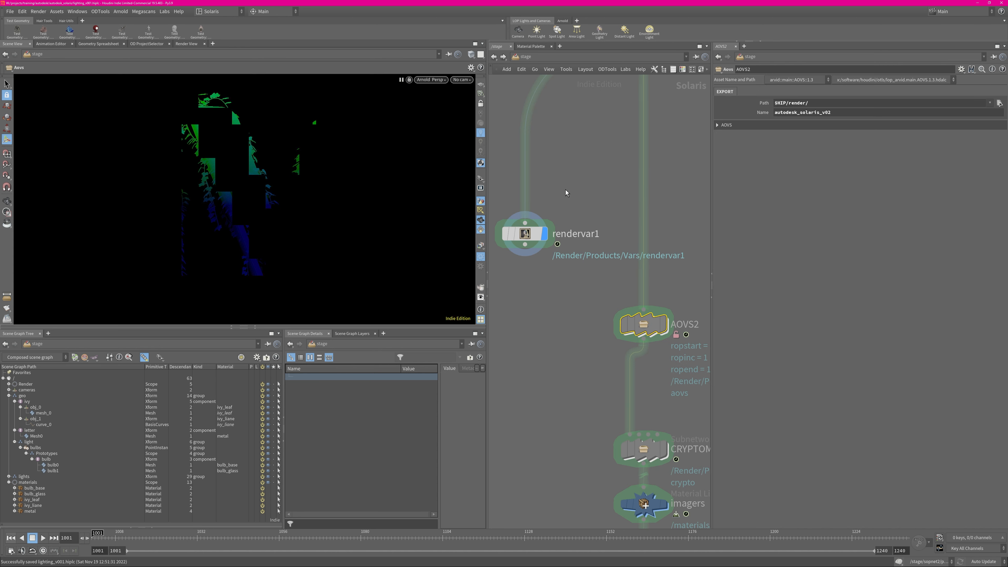
# Set rendervar1's source name to diffuse_direct and its format to color3f
pyautogui.click(525, 234)
pyautogui.click(808, 164)
pyautogui.hotkey('ctrl', 'v')
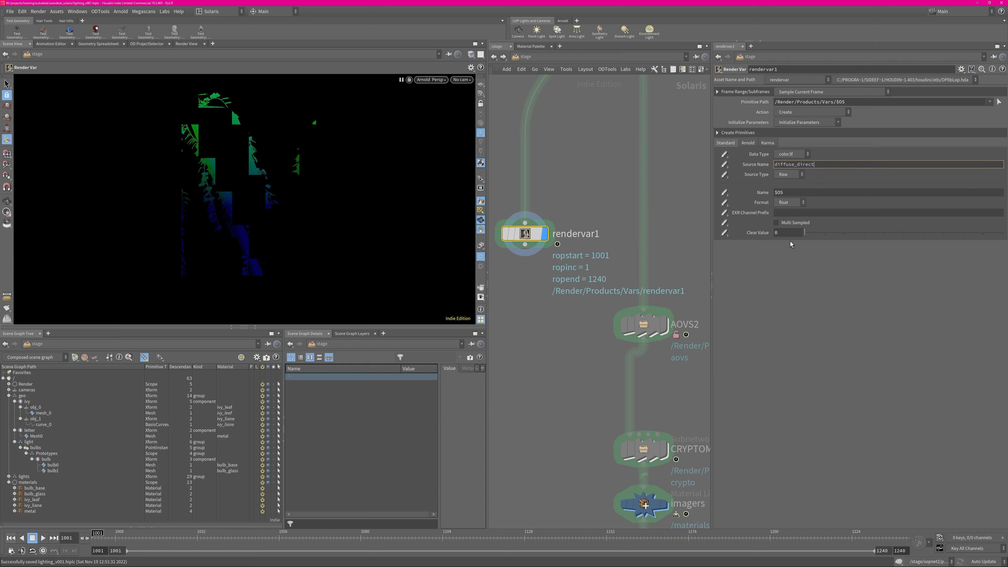
pyautogui.press('Return')
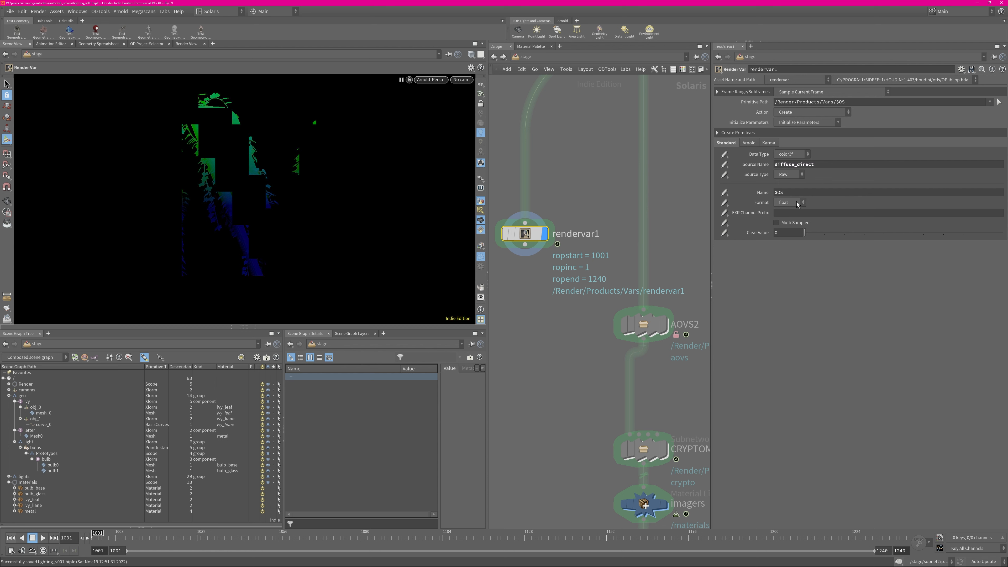
pyautogui.click(798, 203)
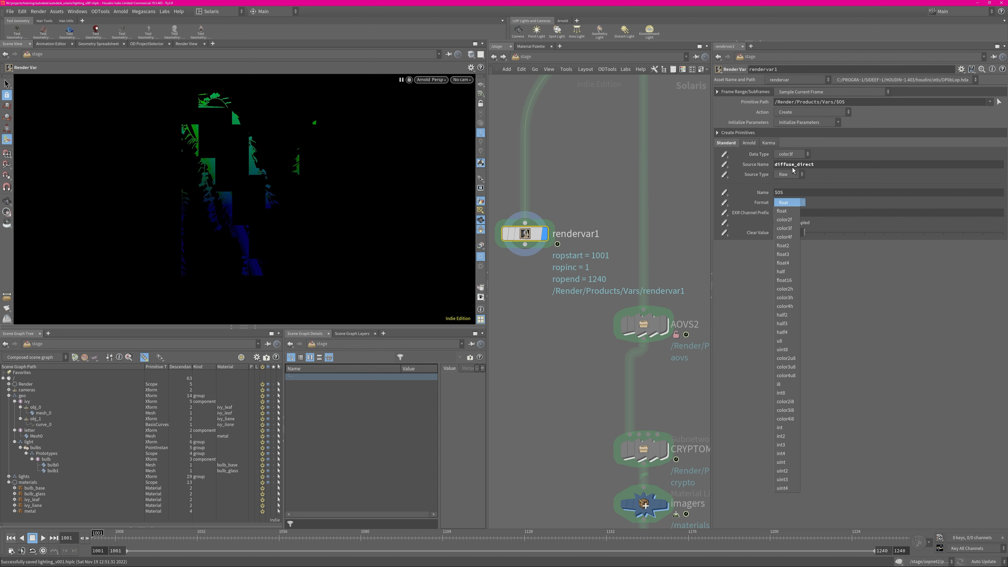
pyautogui.click(791, 228)
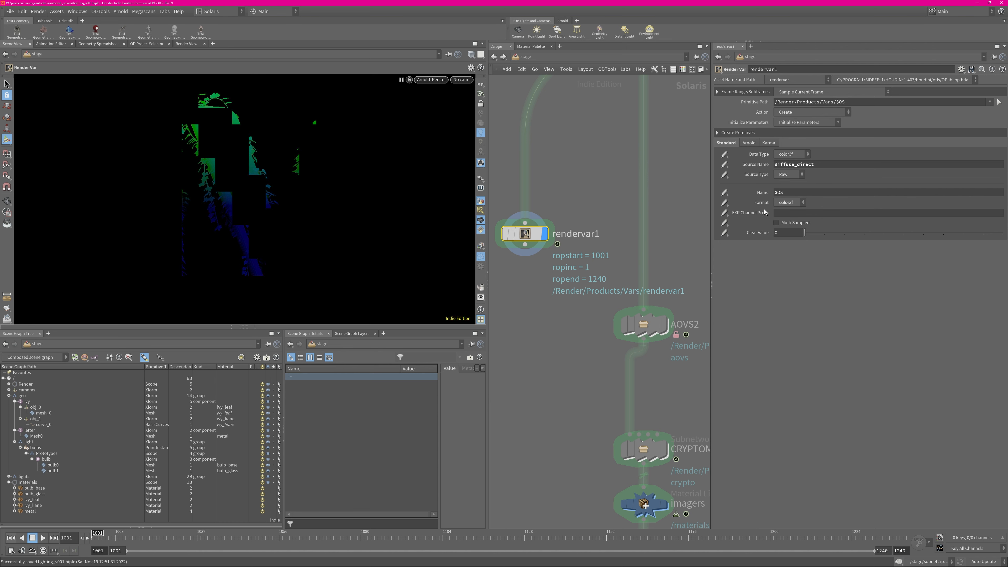
# Enable the Arnold filter setting on rendervar1 and set the filter to Gaussian
pyautogui.click(748, 144)
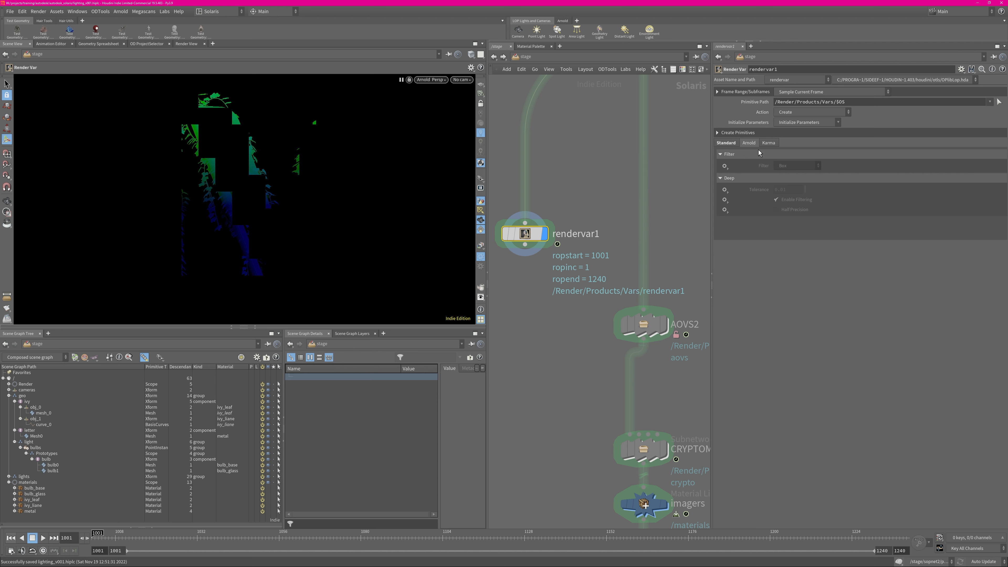
pyautogui.click(724, 165)
pyautogui.click(796, 166)
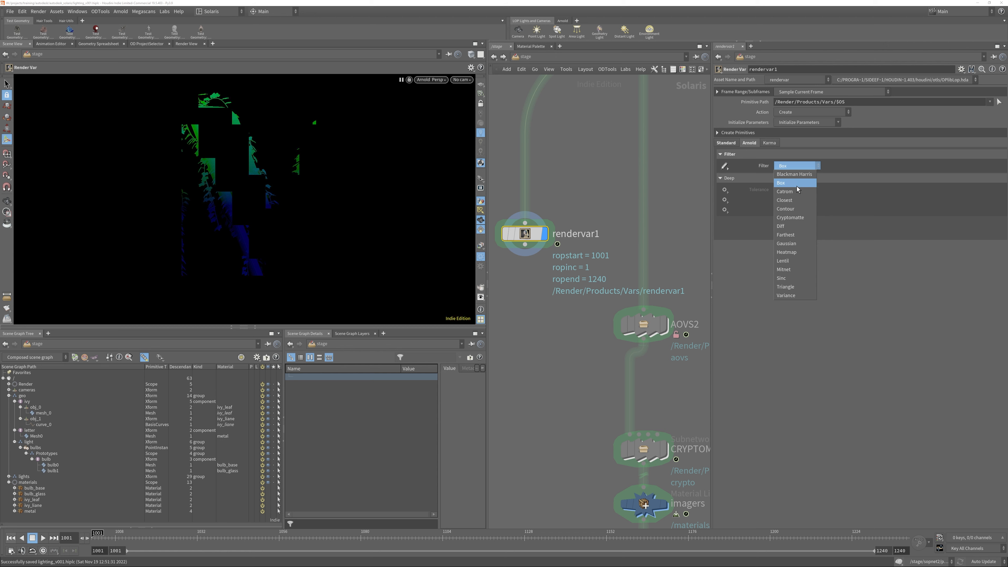
pyautogui.click(795, 243)
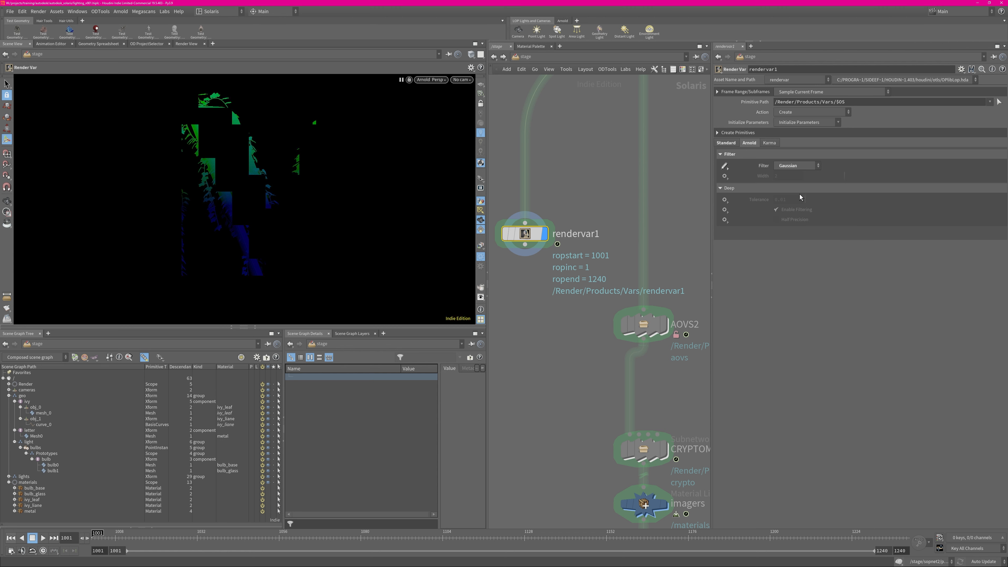
# Rename the rendervar1 node with a name beginning with diffuse_
pyautogui.moveTo(569, 308); pyautogui.dragTo(561, 276, button='middle')
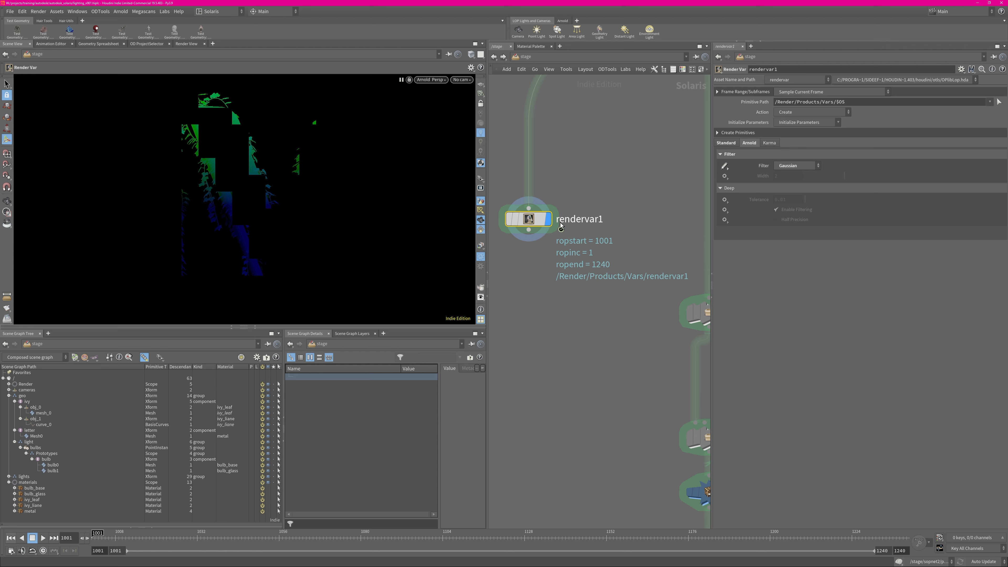
pyautogui.doubleClick(572, 221)
pyautogui.write('diffuse_direc')
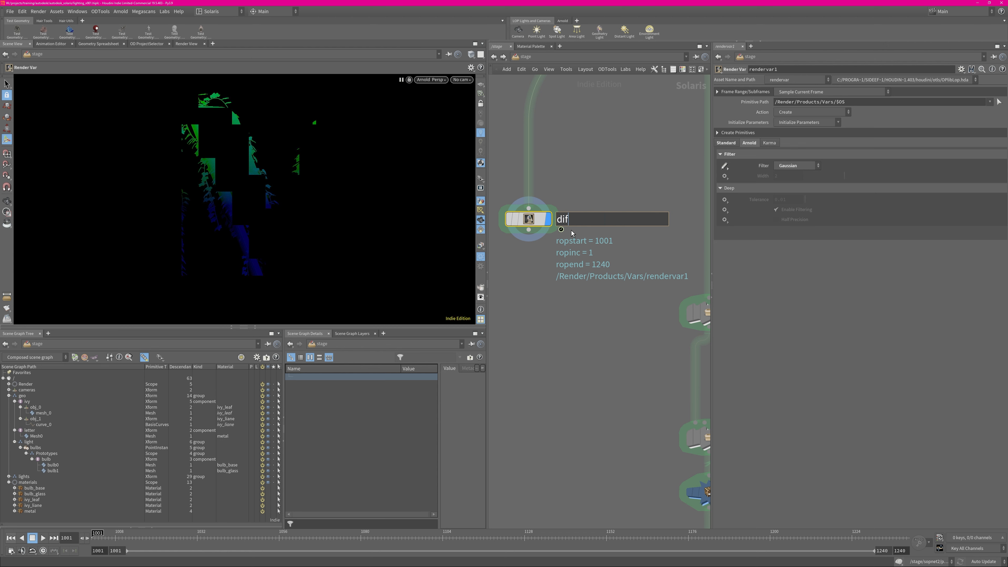
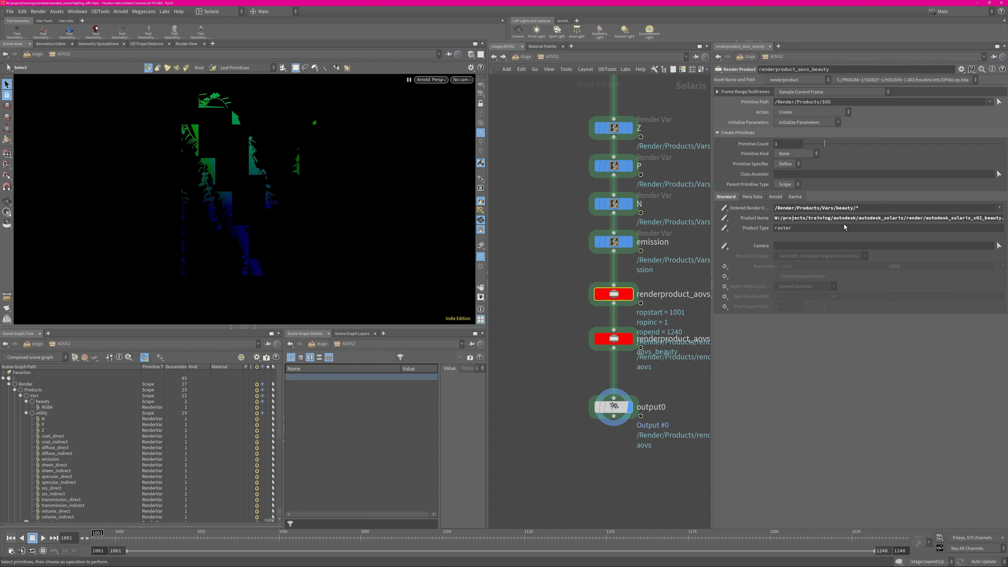
# Copy the product name from renderproduct_aovs_beauty and set it on renderproduct1 in the stage network as $HIP/render/autodesk_solaris_v02_beauty.1001.exr
pyautogui.click(847, 219)
pyautogui.click(550, 156)
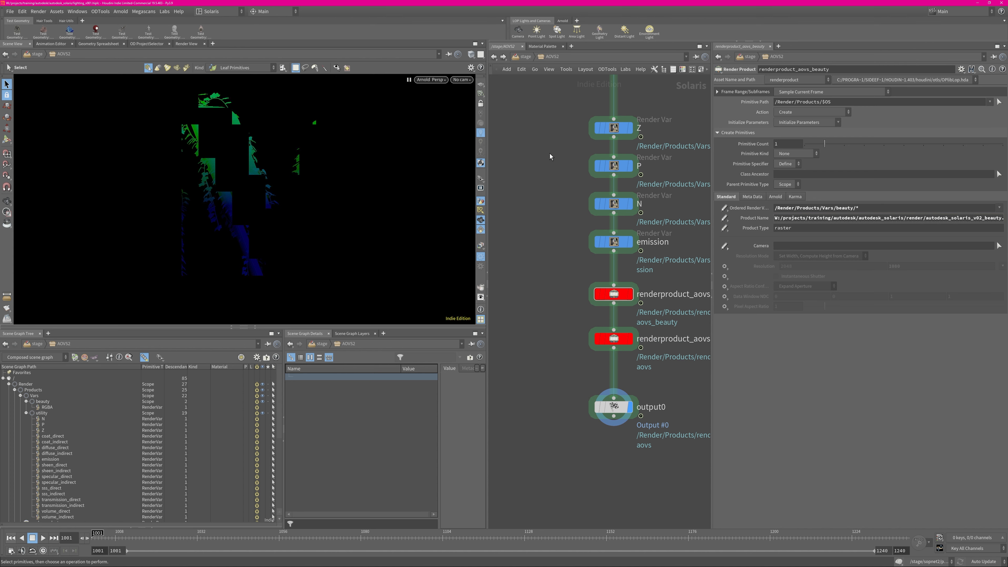
pyautogui.click(525, 58)
pyautogui.click(546, 225)
pyautogui.click(523, 56)
pyautogui.click(571, 248)
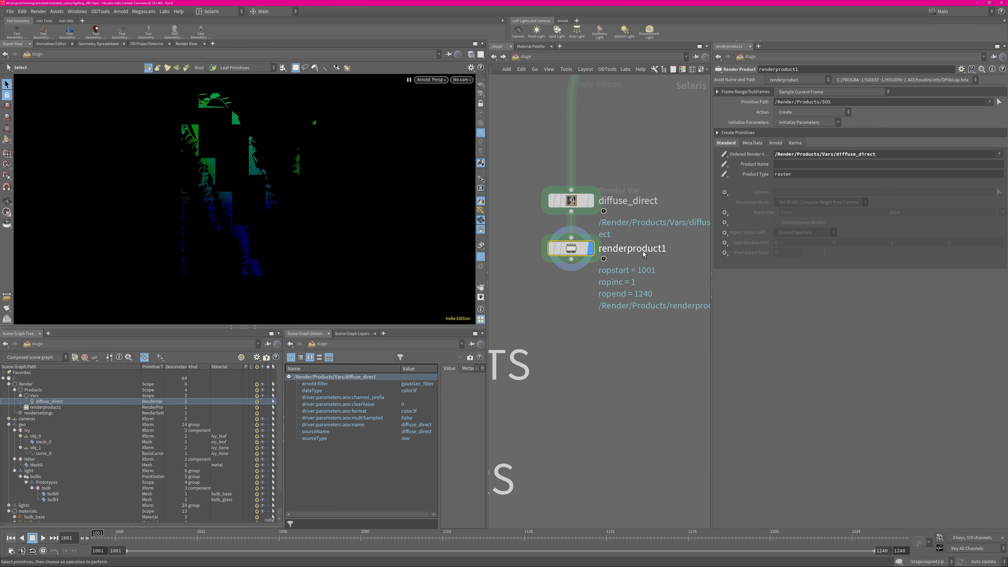
pyautogui.write('W:/projects/training/autodesk/autodesk_solaris/render/autodesk_solaris_v02_beauty.1001.exr')
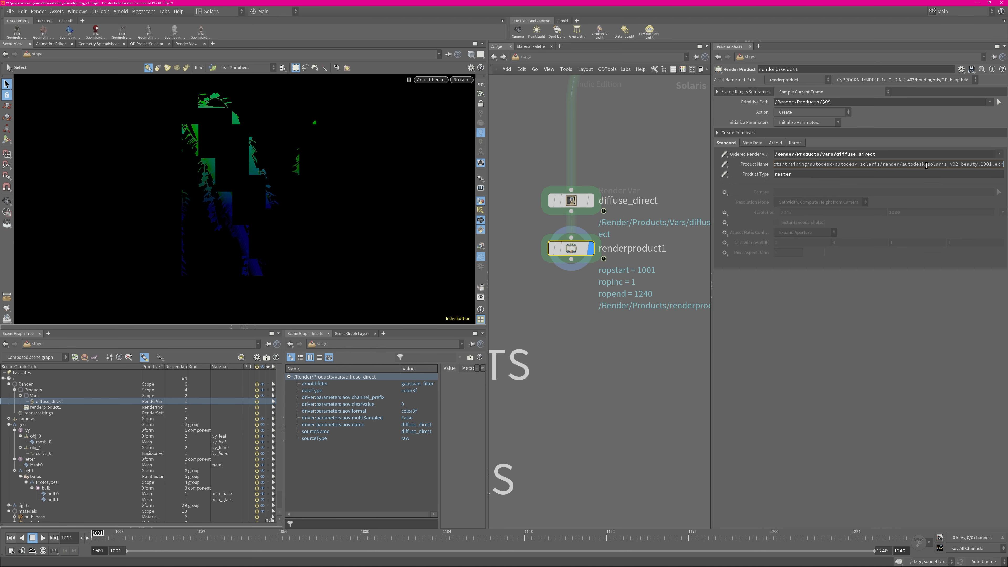
pyautogui.press('Return')
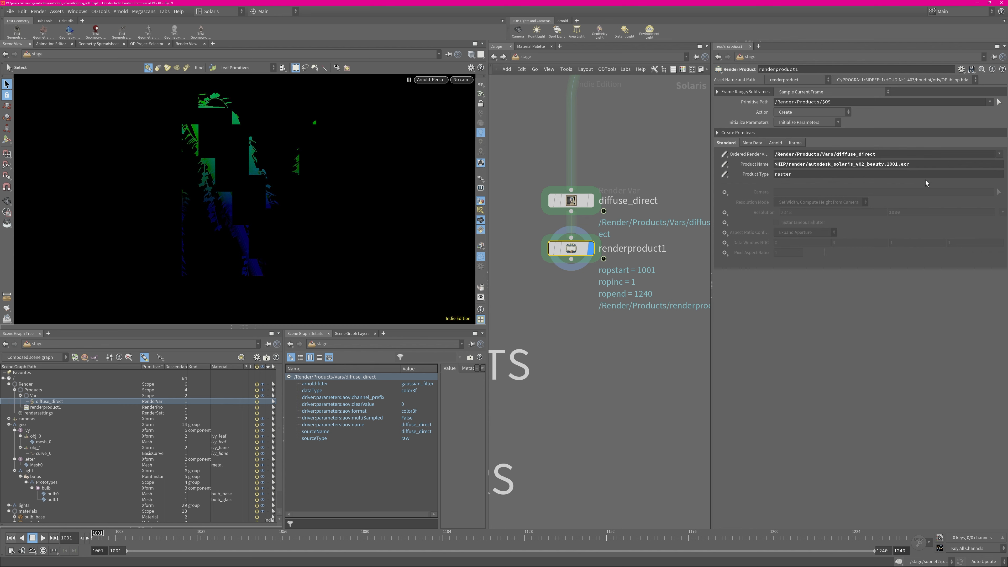
# Review the renderer-specific settings of renderproduct1, including Arnold's deep options, and return to its standard settings
pyautogui.click(771, 144)
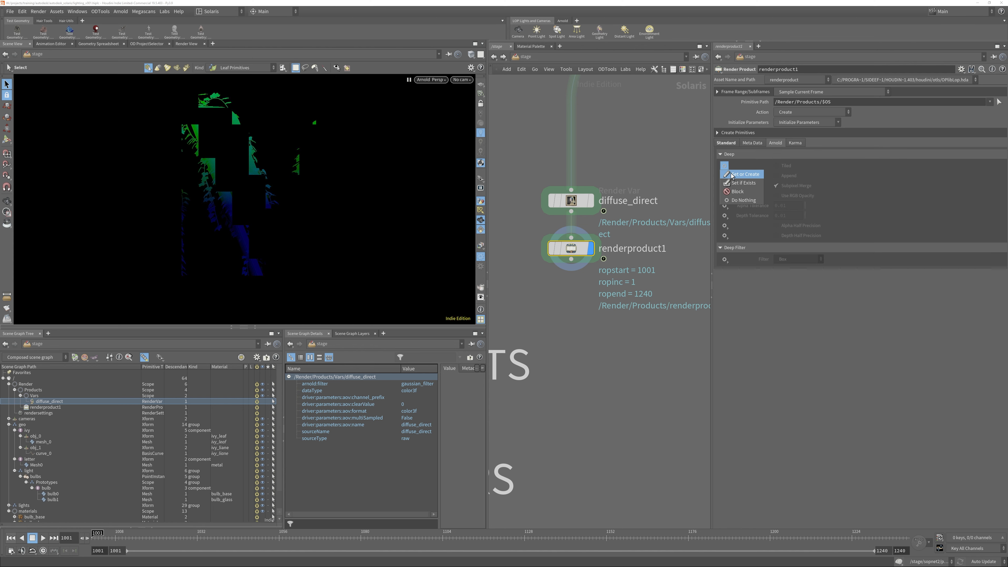
pyautogui.click(748, 145)
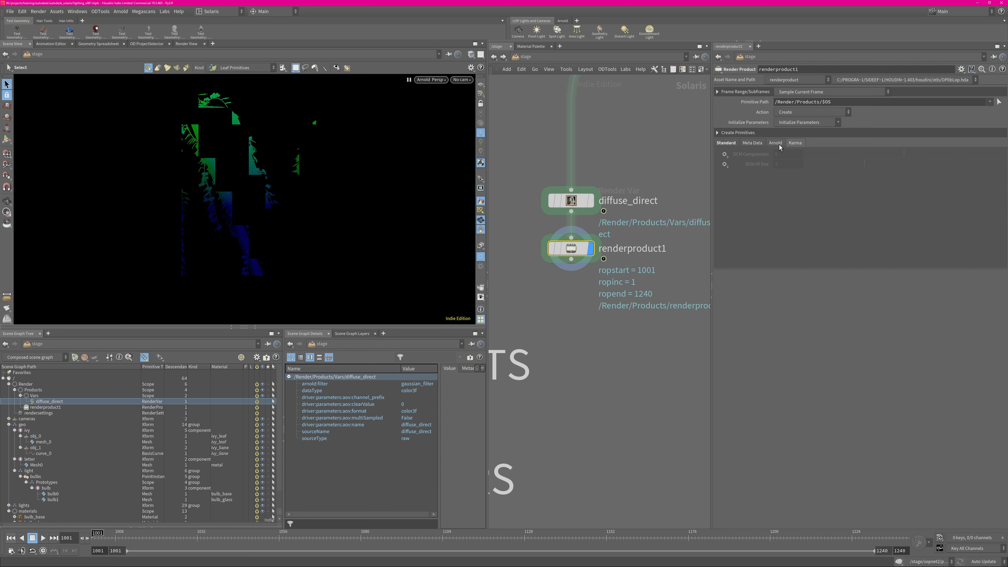
pyautogui.click(726, 144)
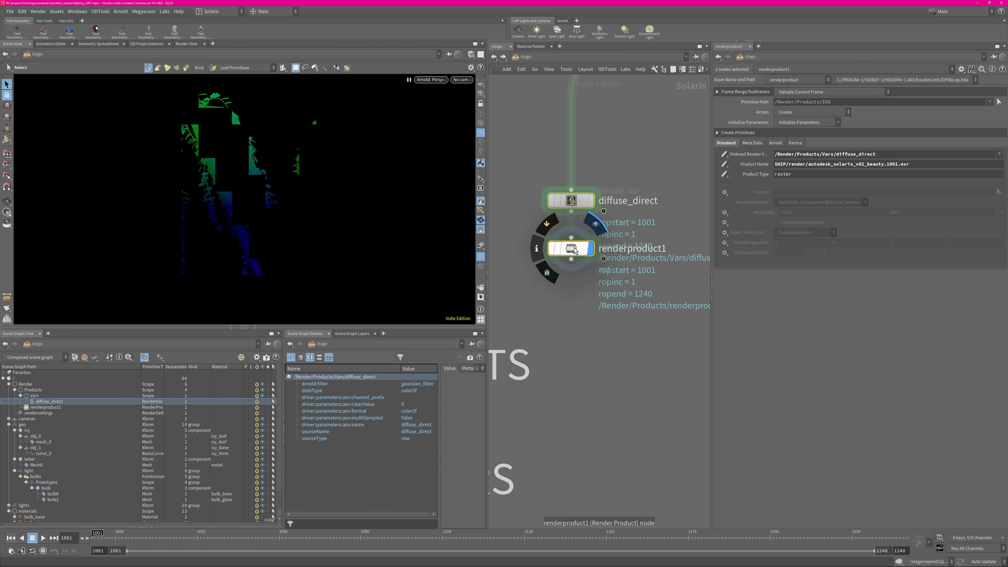
# Add a Render Settings node wired below renderproduct1, display it, and set its ordered products to /Render/Products/renderproduct1
pyautogui.press('Tab')
pyautogui.write('render')
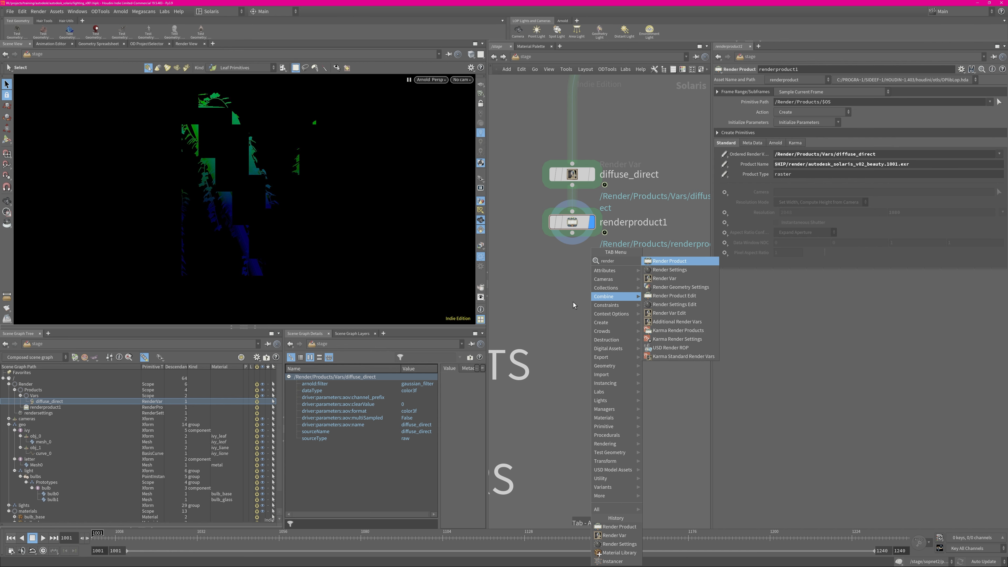
pyautogui.press('Down')
pyautogui.press('Return')
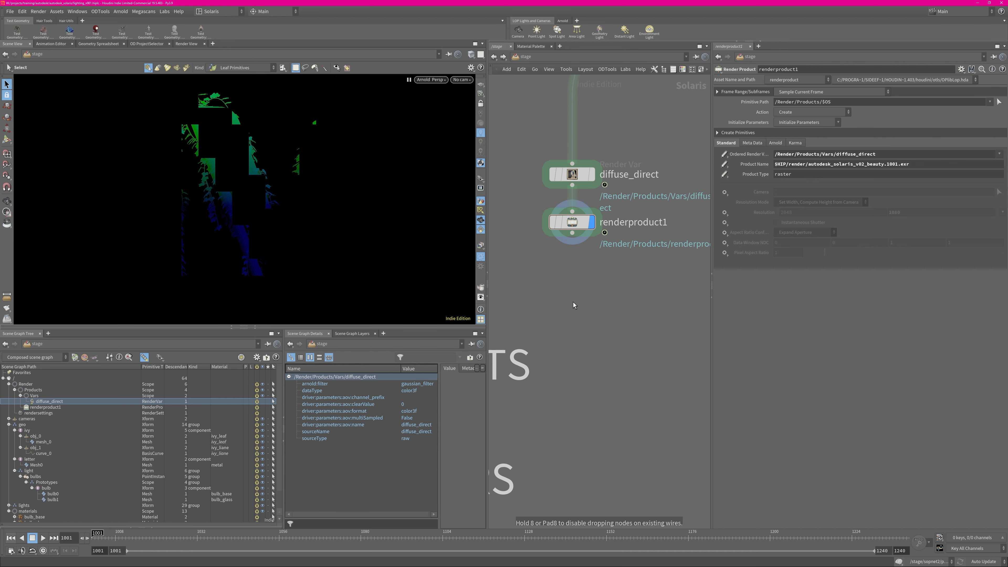
pyautogui.click(573, 302)
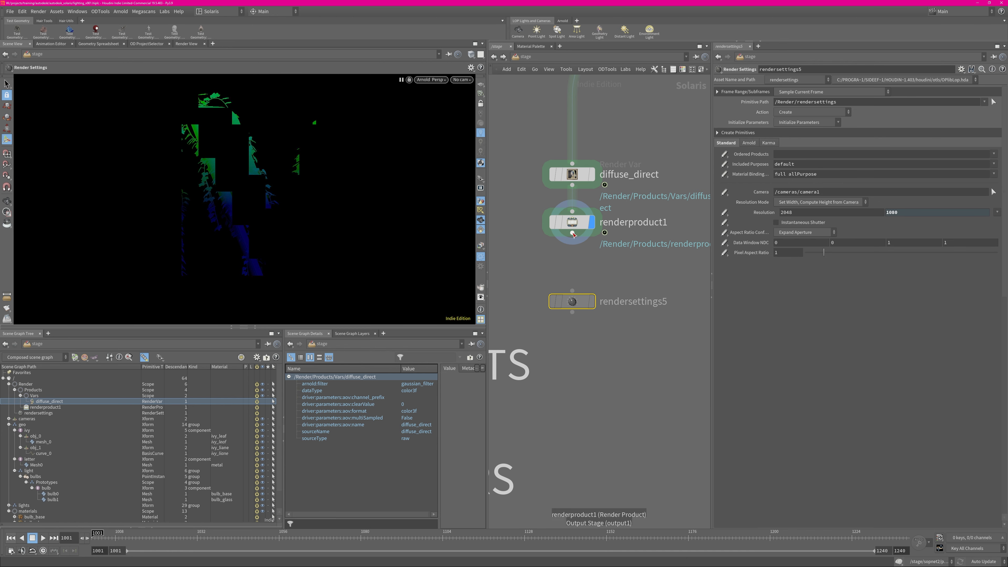
pyautogui.moveTo(571, 233); pyautogui.dragTo(573, 272)
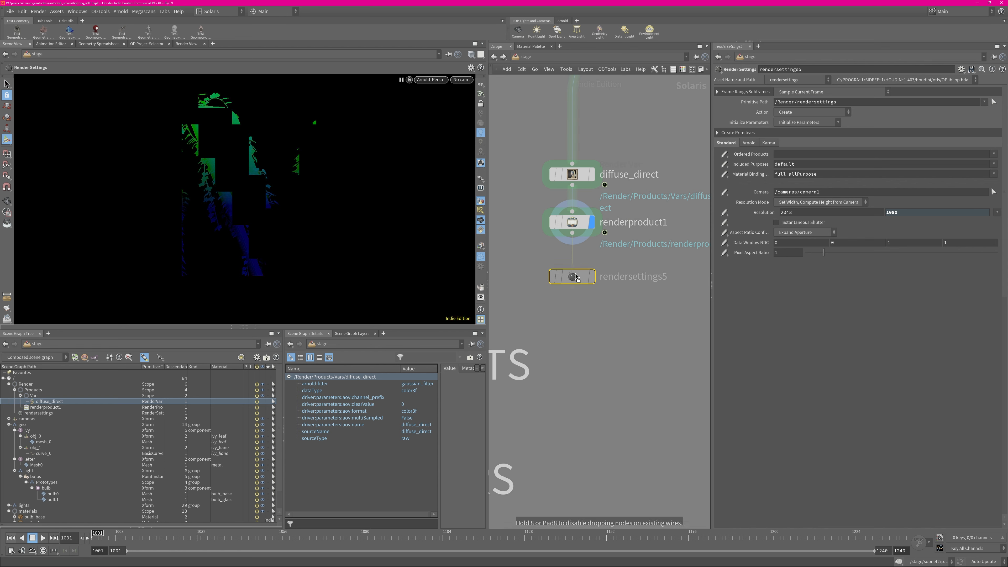
pyautogui.click(592, 272)
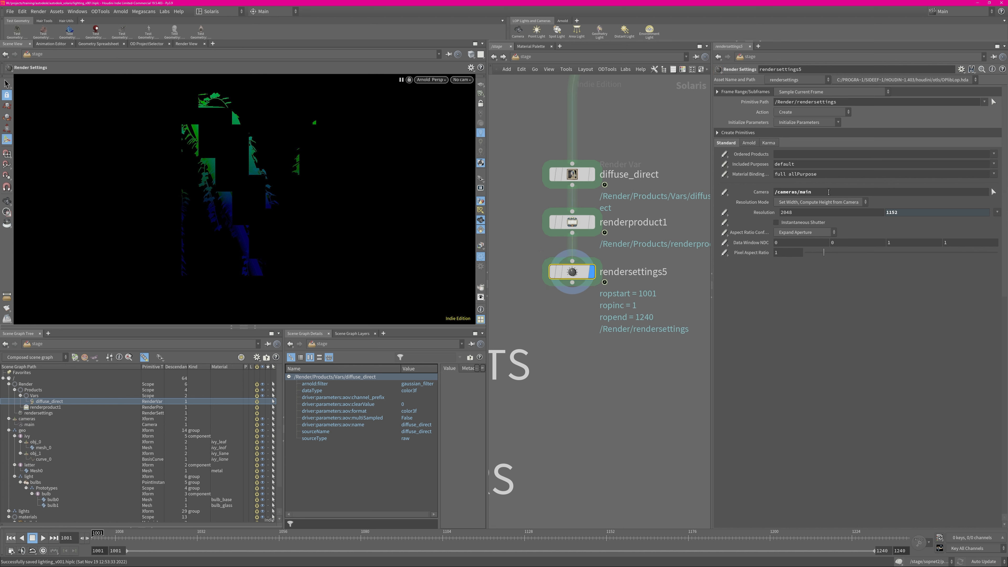
pyautogui.click(993, 154)
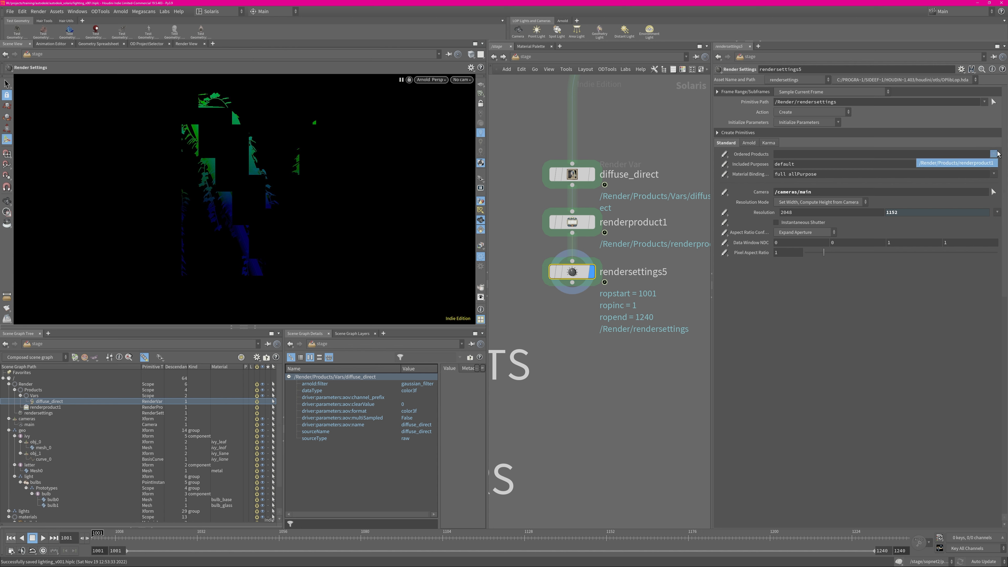
pyautogui.click(957, 165)
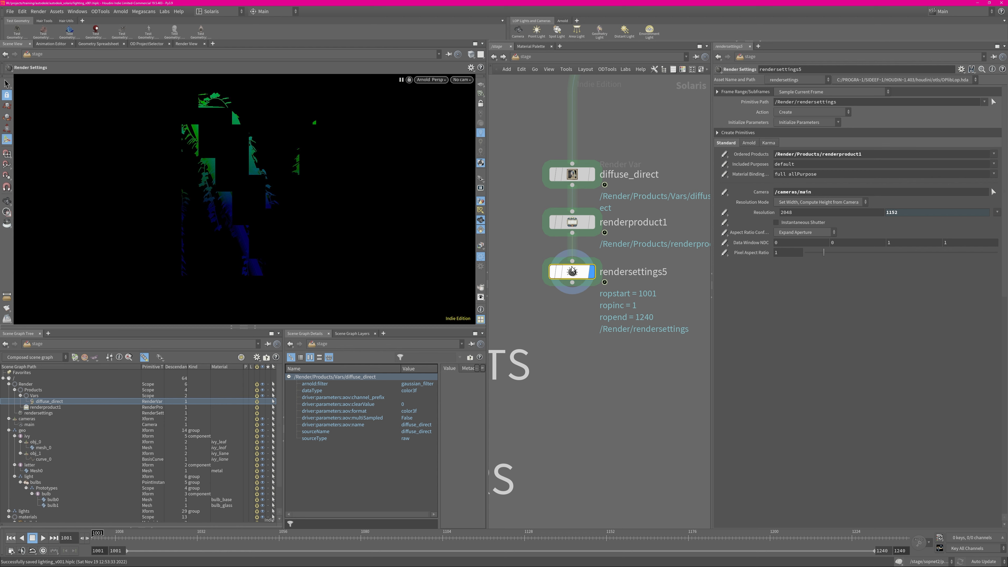
# Restart the Arnold viewport render and show its diffuse_direct render output
pyautogui.click(430, 80)
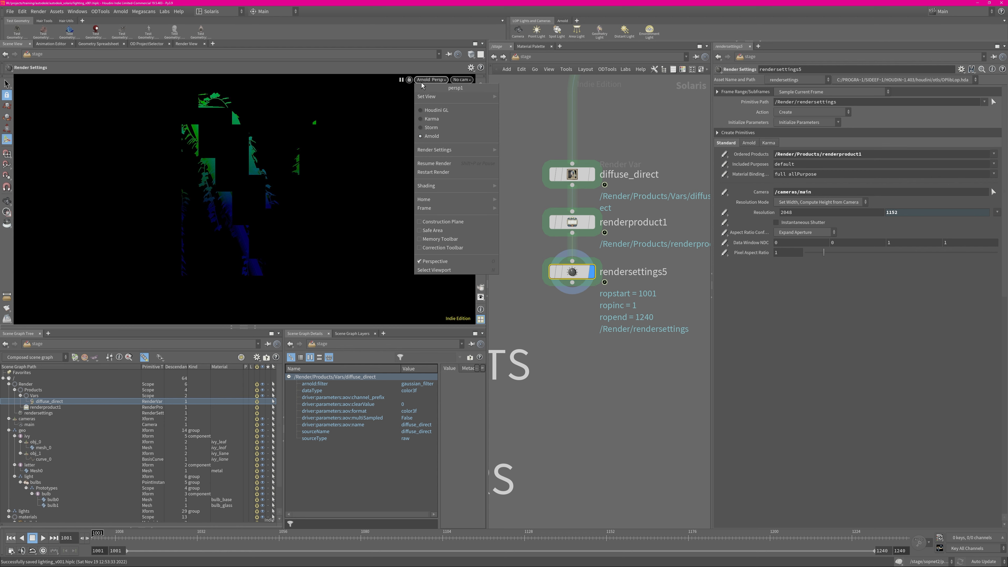
pyautogui.click(442, 173)
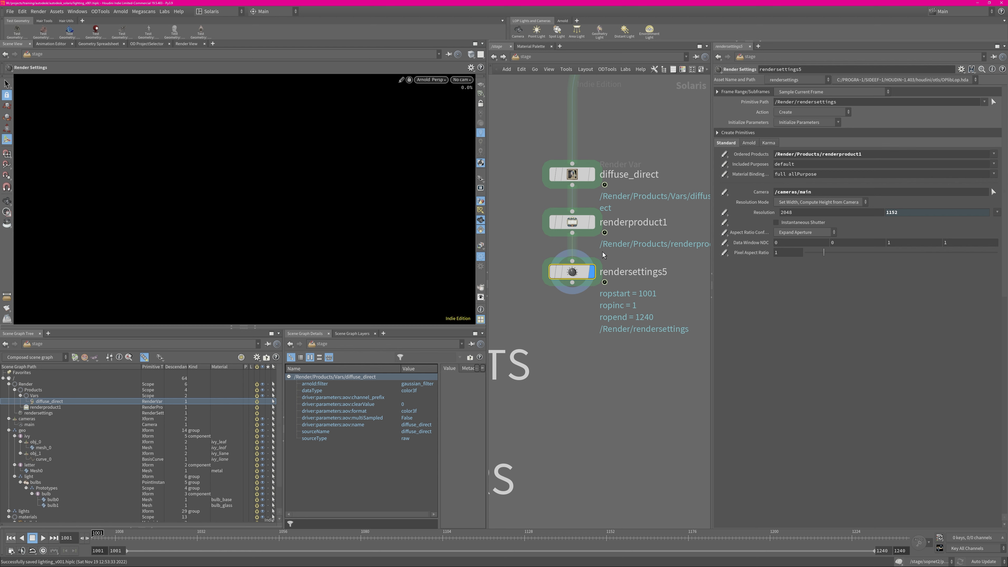
pyautogui.moveTo(582, 276)
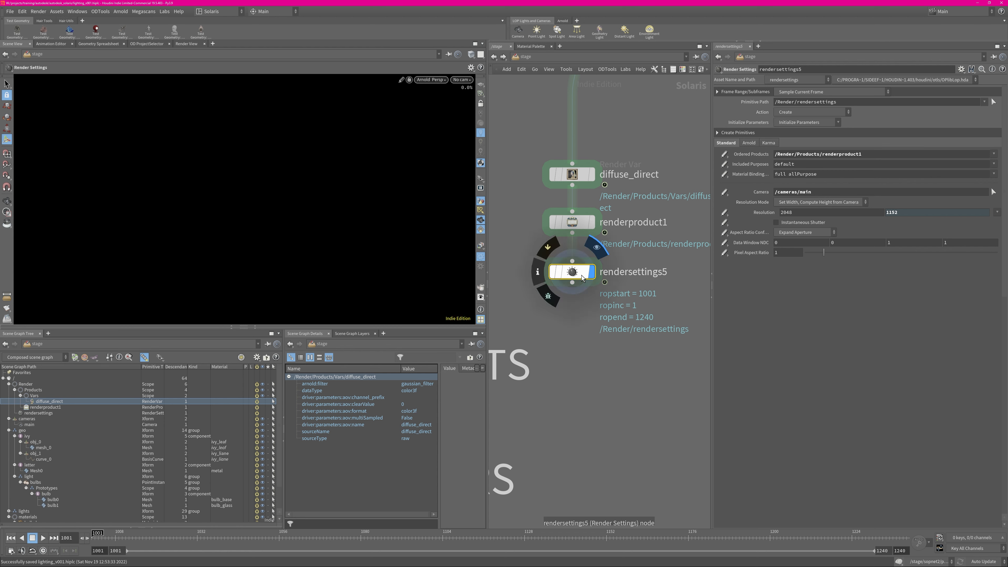
pyautogui.click(481, 256)
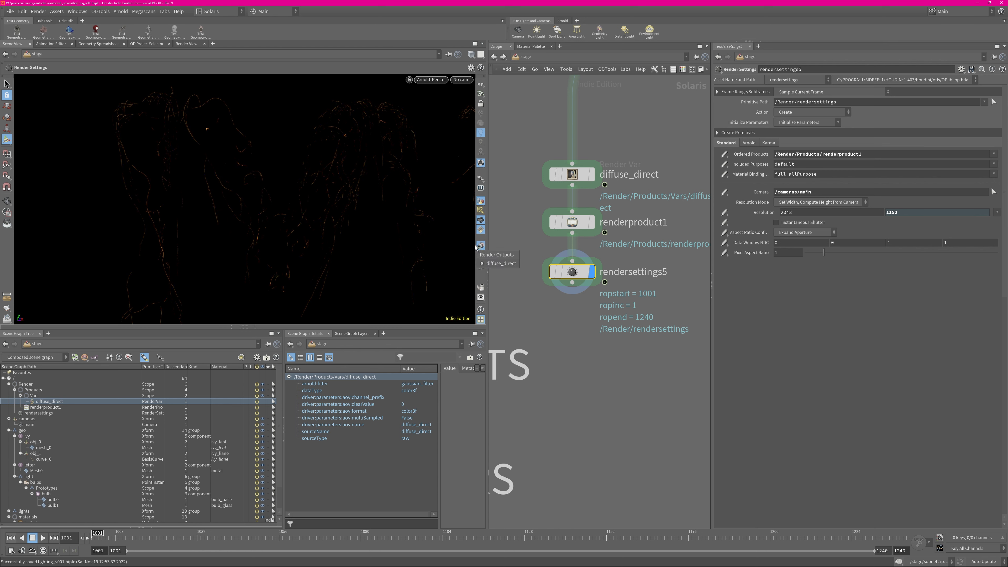
pyautogui.click(500, 263)
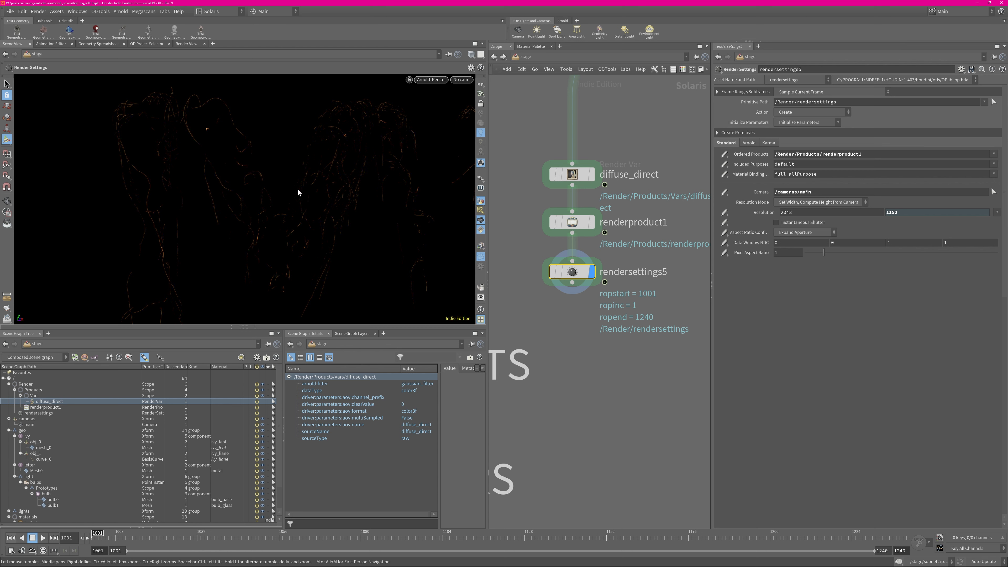
# Inspect the diffuse_direct output from another viewing angle, and pause the Arnold viewport render
pyautogui.press('Escape')
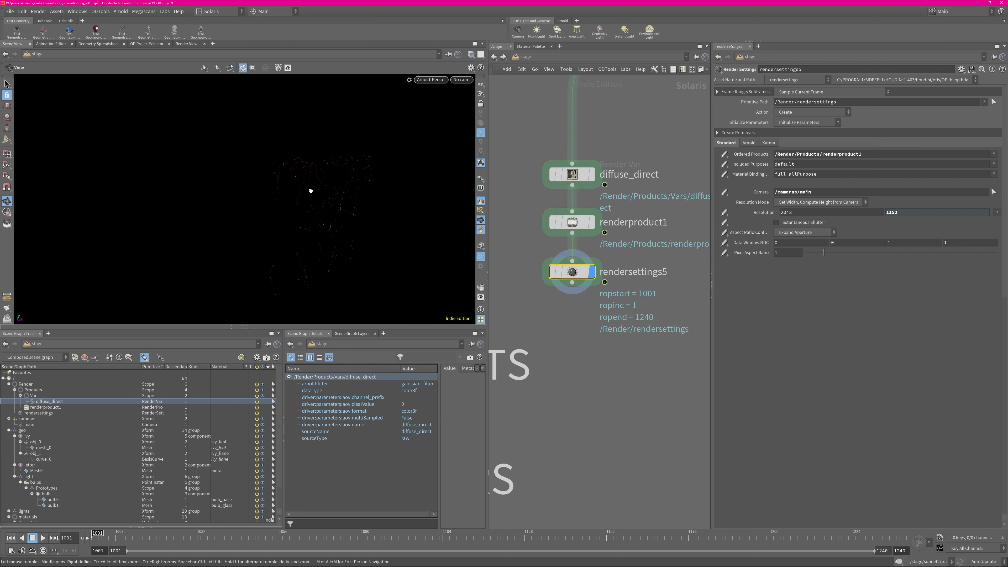
pyautogui.press('Return')
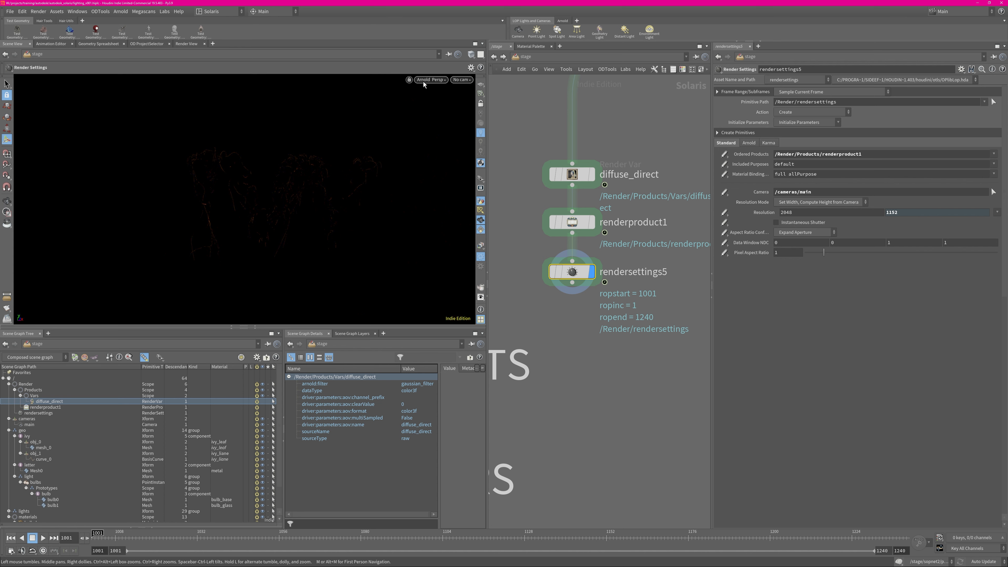
pyautogui.click(424, 80)
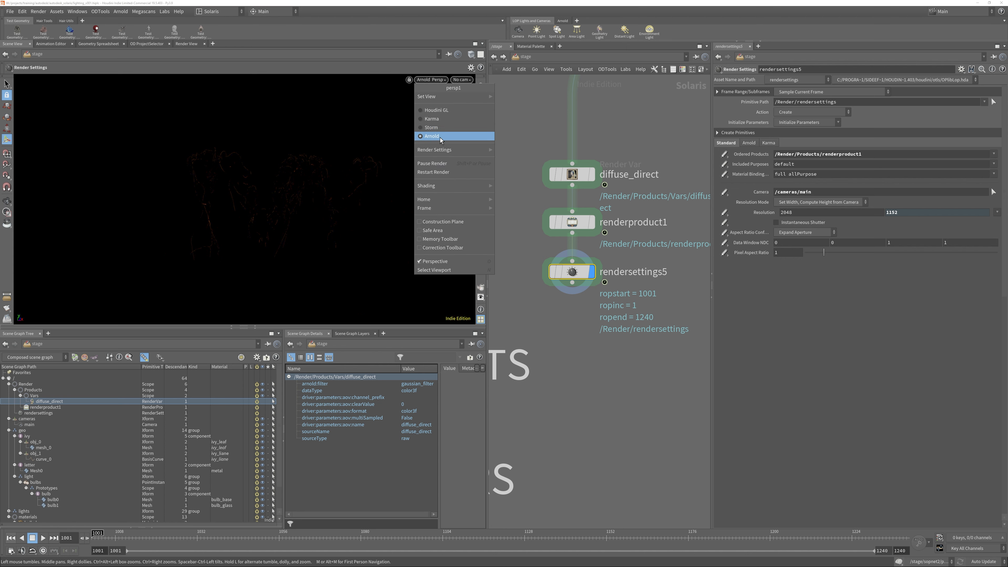
pyautogui.click(440, 165)
# Switch all AOVs off and back on in the AOVS2 node
pyautogui.moveTo(630, 369); pyautogui.dragTo(505, 395, button='middle')
pyautogui.moveTo(664, 265); pyautogui.dragTo(677, 205, button='middle')
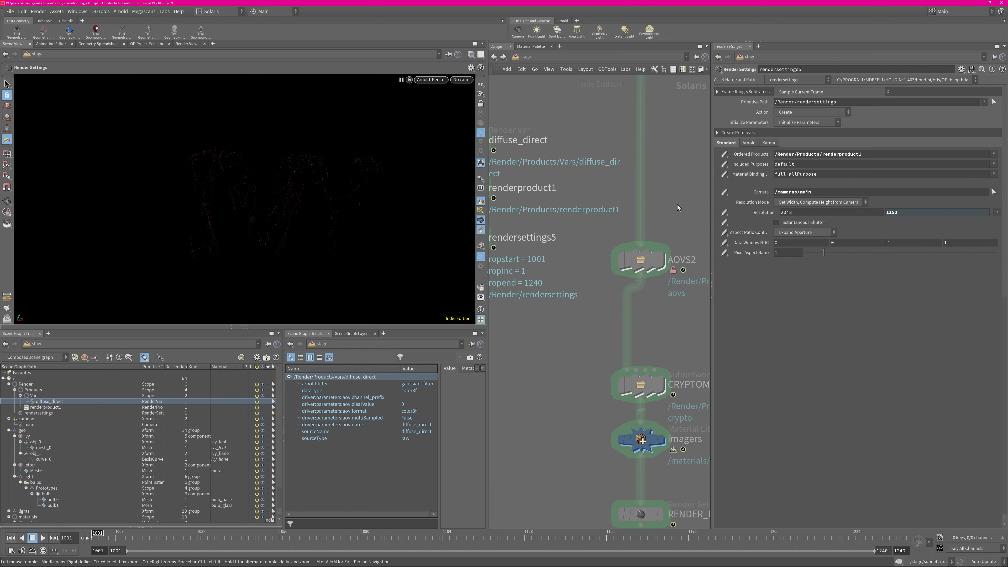
pyautogui.click(640, 260)
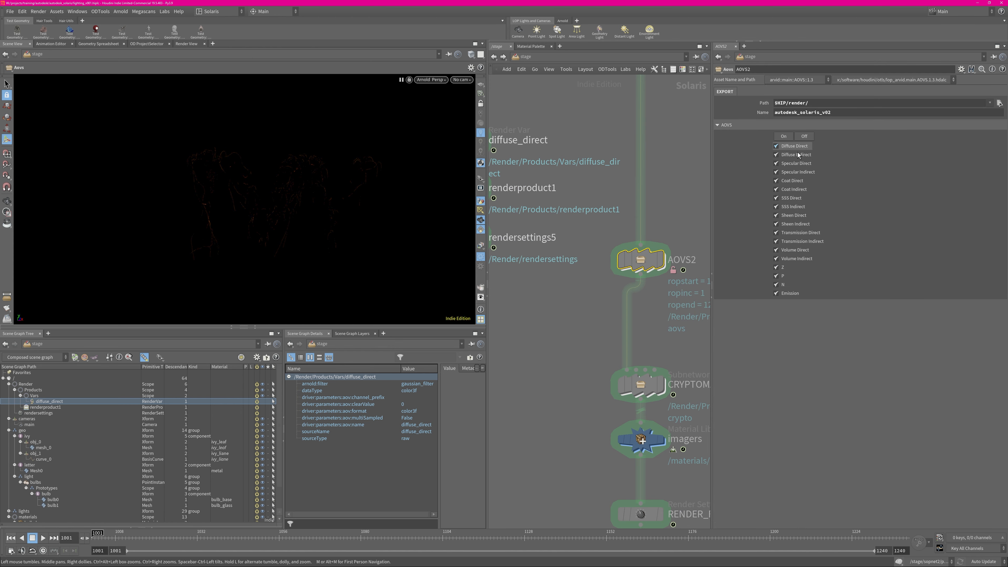
pyautogui.click(803, 137)
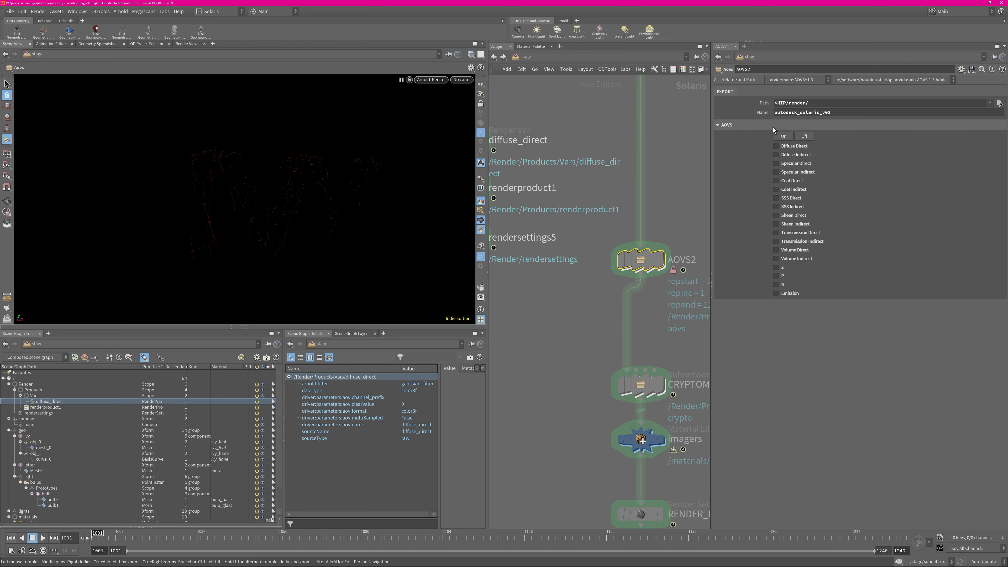
pyautogui.click(783, 136)
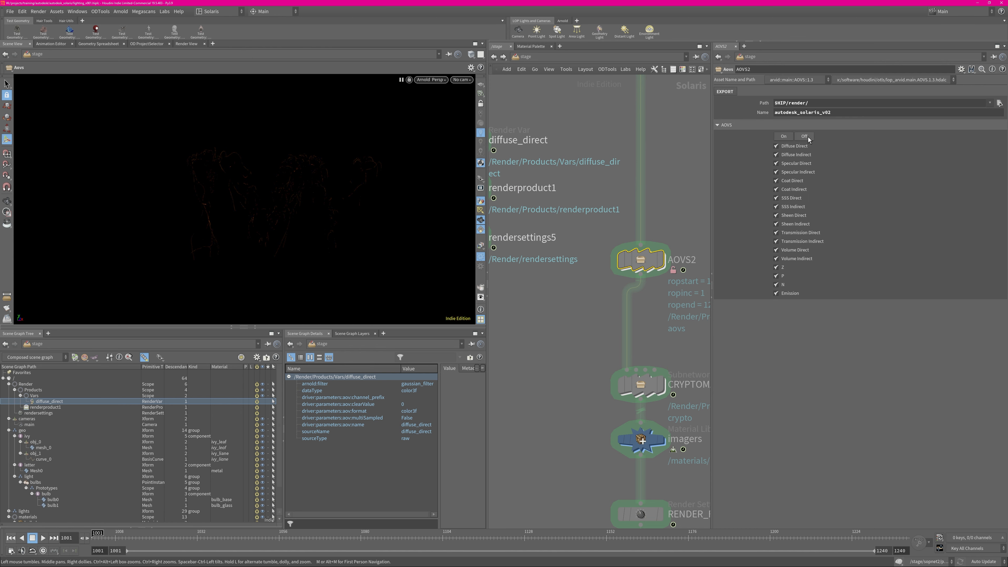
# Look inside AOVS2 at the N render var's settings and the render var chain, and return to the stage network
pyautogui.moveTo(621, 219); pyautogui.dragTo(569, 138, button='middle')
pyautogui.doubleClick(589, 179)
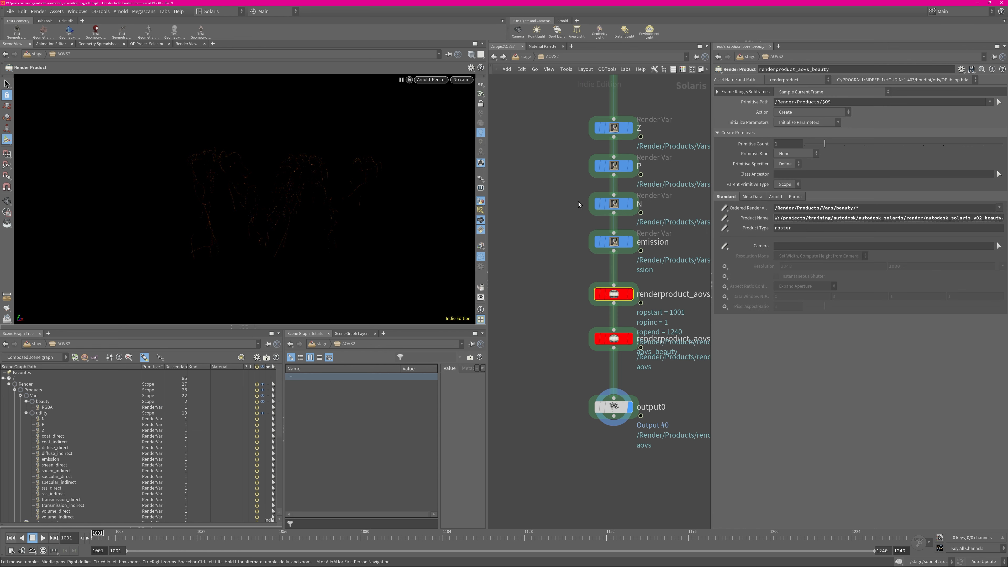
pyautogui.click(596, 203)
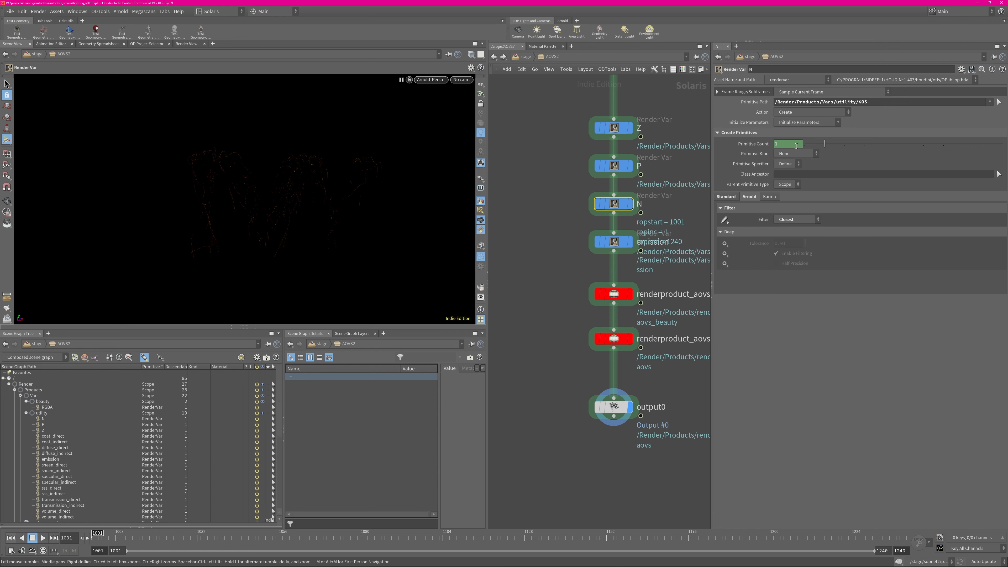
pyautogui.scroll(-3, 547, 317)
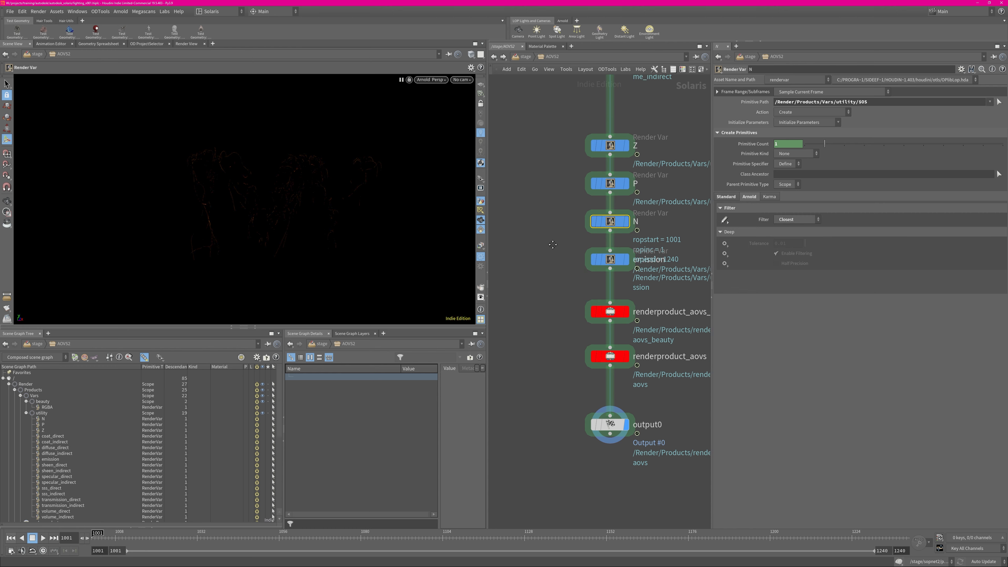
pyautogui.click(526, 56)
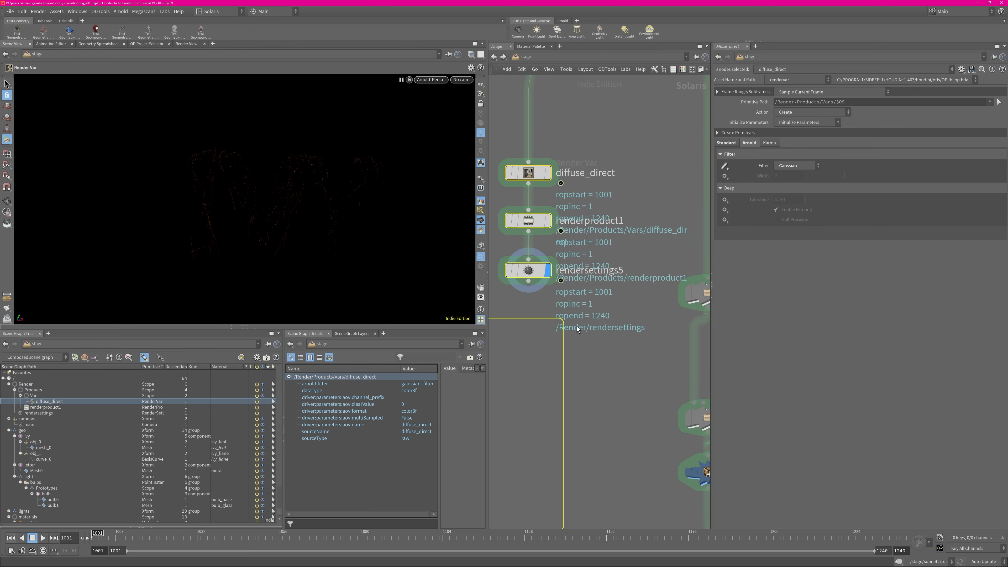
# Delete the diffuse_direct, renderproduct1 and rendersettings5 nodes from the stage network and save the scene
pyautogui.press('Delete')
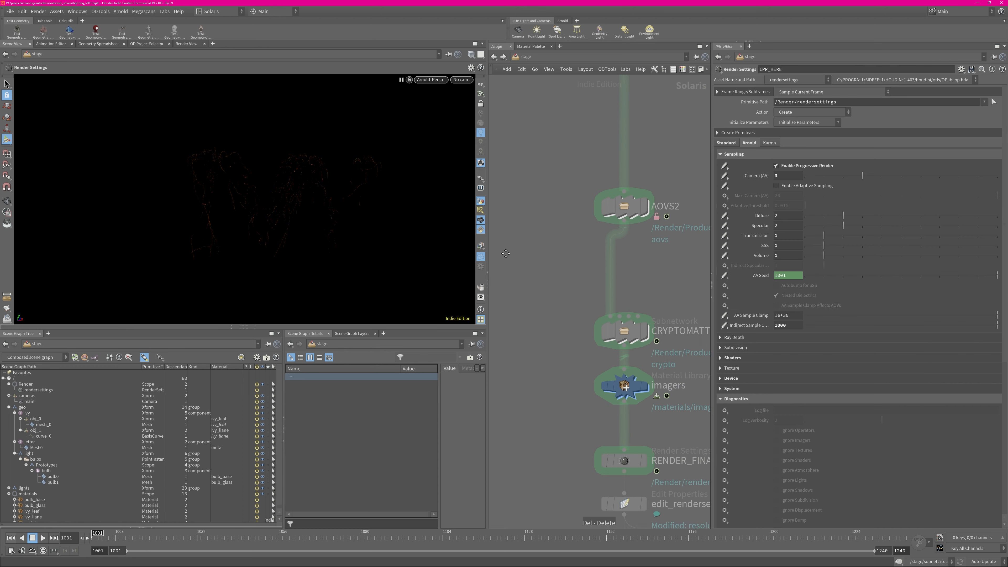
pyautogui.moveTo(505, 253); pyautogui.dragTo(484, 237, button='middle')
pyautogui.moveTo(676, 270); pyautogui.dragTo(656, 209, button='middle')
pyautogui.hotkey('ctrl', 's')
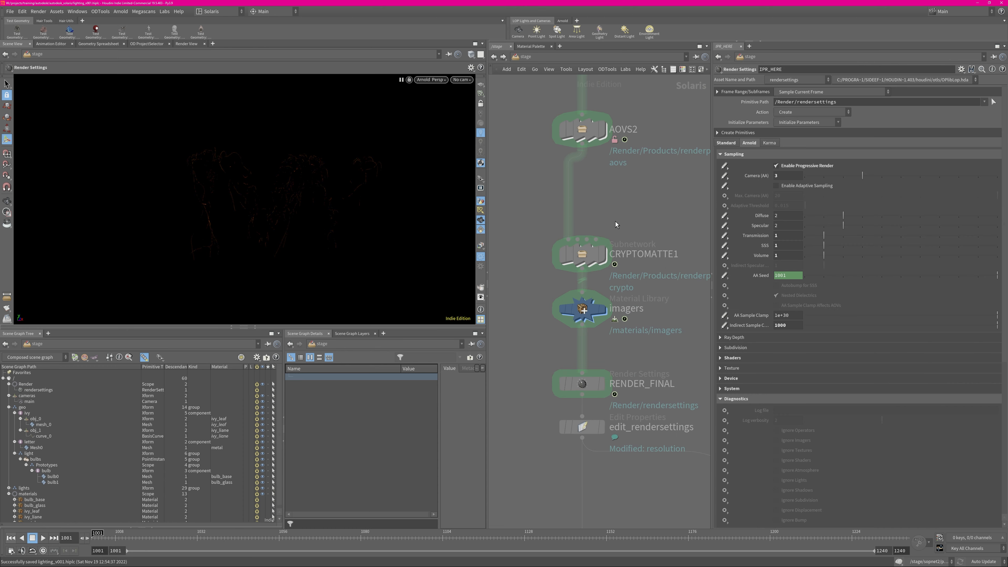
# Open the CRYPTOMATTE1 subnetwork and place a new Arnold Cryptomatte AOVs node beside the existing chain
pyautogui.doubleClick(589, 254)
pyautogui.moveTo(569, 319); pyautogui.dragTo(616, 284, button='middle')
pyautogui.moveTo(532, 275); pyautogui.dragTo(554, 275, button='right')
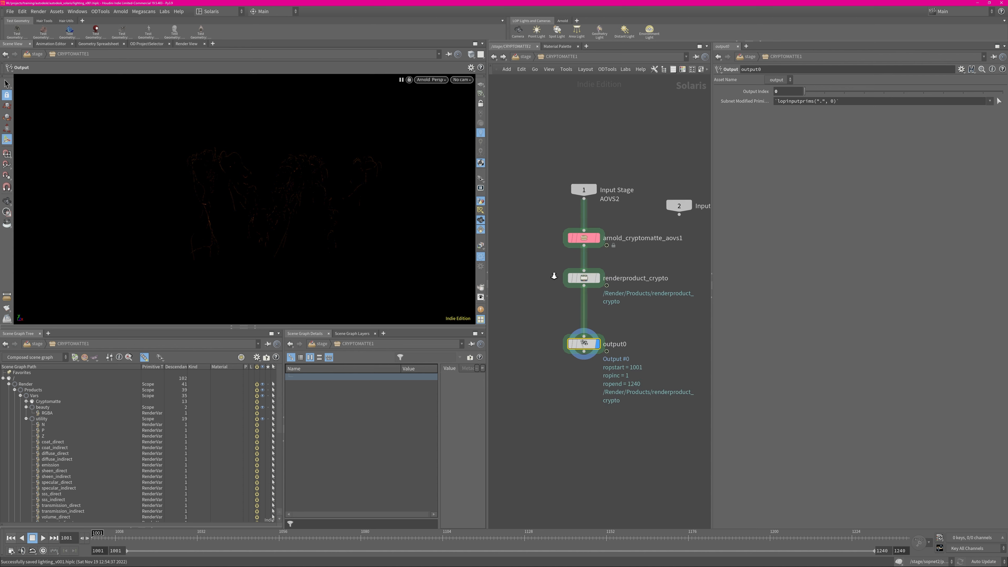
pyautogui.press('Tab')
pyautogui.write('ar')
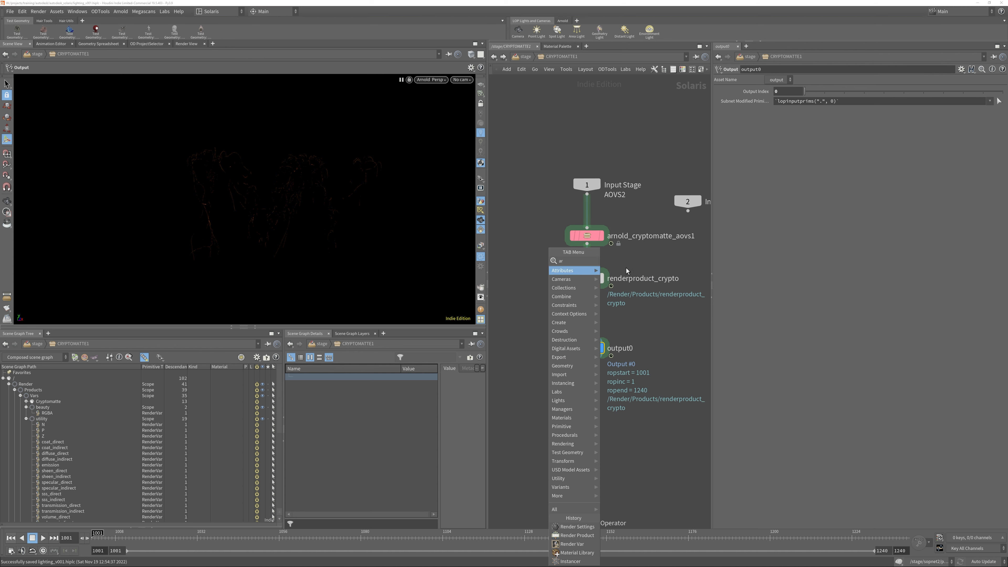
pyautogui.press('Return')
pyautogui.click(522, 247)
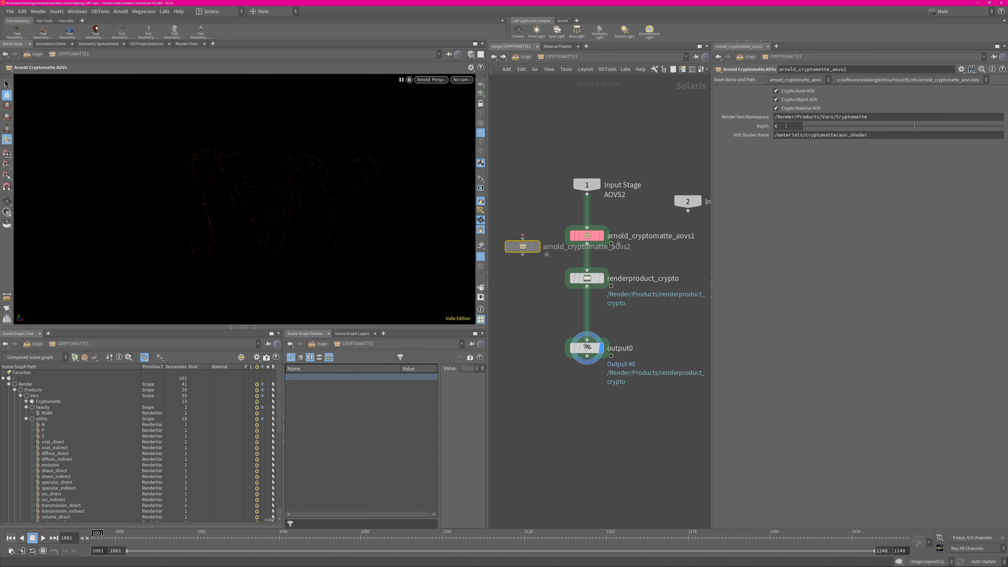
# Examine the renderproduct_crypto node's ordered vars and product name alongside the Cryptomatte render vars in the scene graph
pyautogui.click(596, 284)
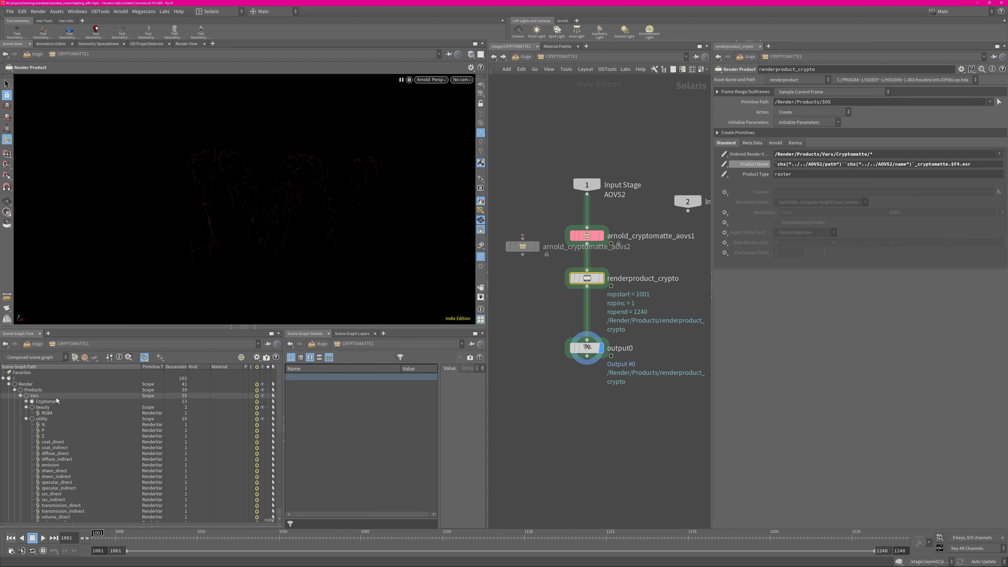
pyautogui.click(26, 419)
pyautogui.click(26, 407)
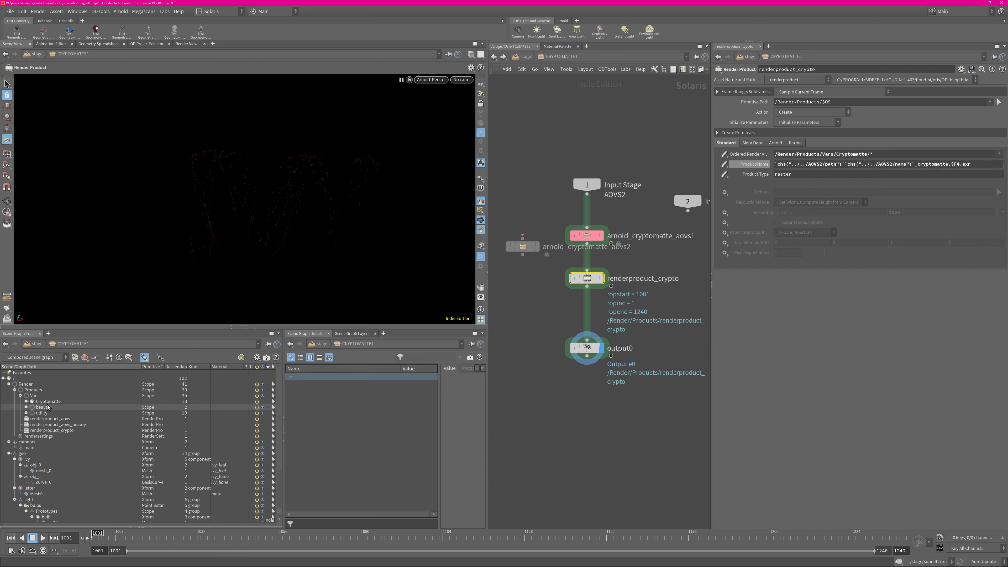
pyautogui.click(48, 401)
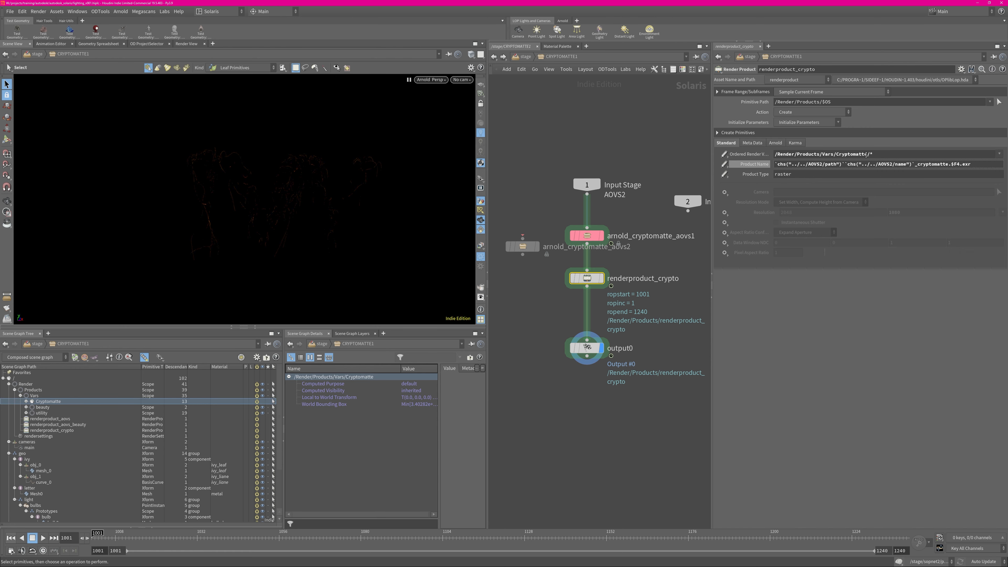
pyautogui.click(26, 401)
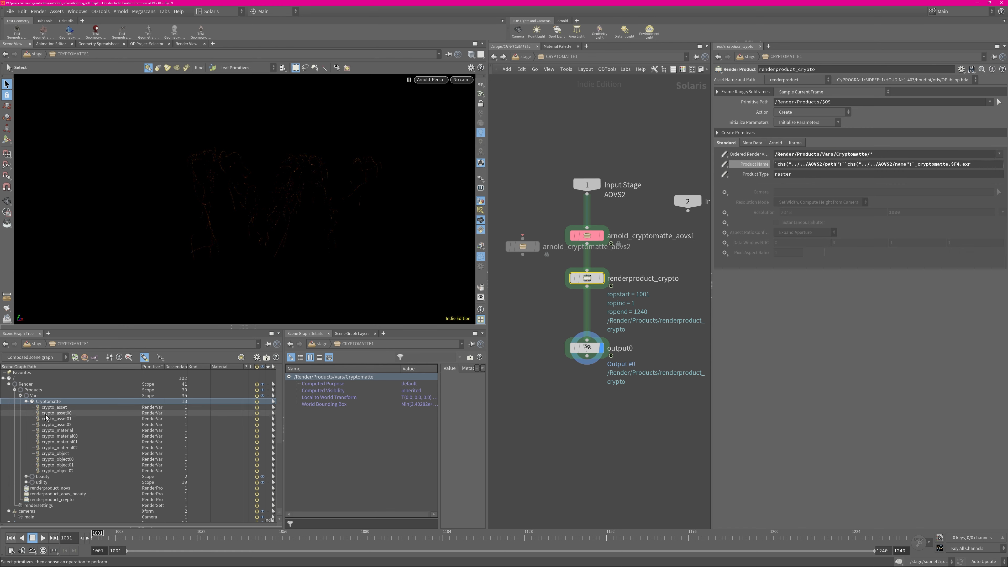
pyautogui.click(26, 401)
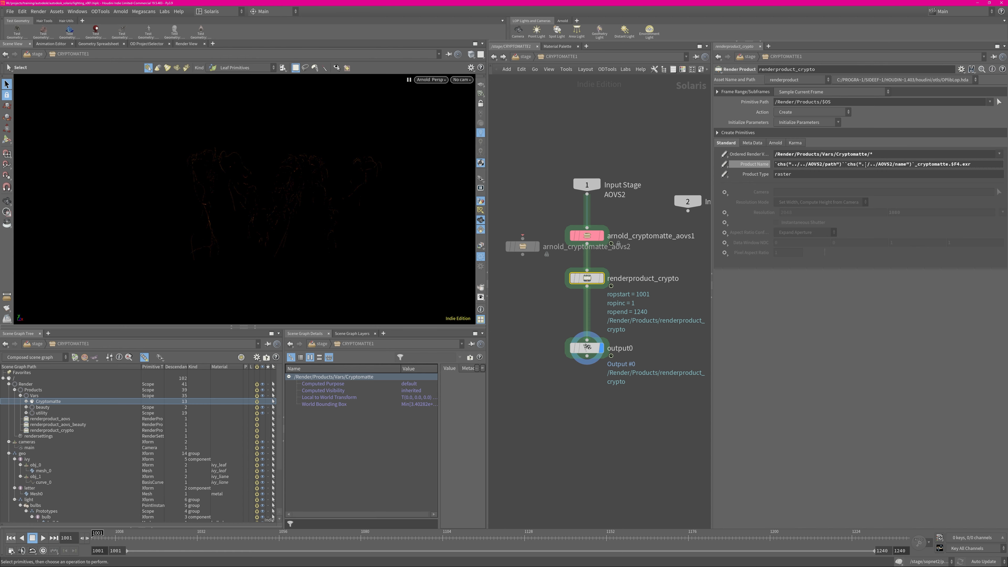
pyautogui.click(751, 164)
# Delete the extra arnold_cryptomatte_aovs2 node from CRYPTOMATTE1 and return to the stage network
pyautogui.click(523, 246)
pyautogui.press('Delete')
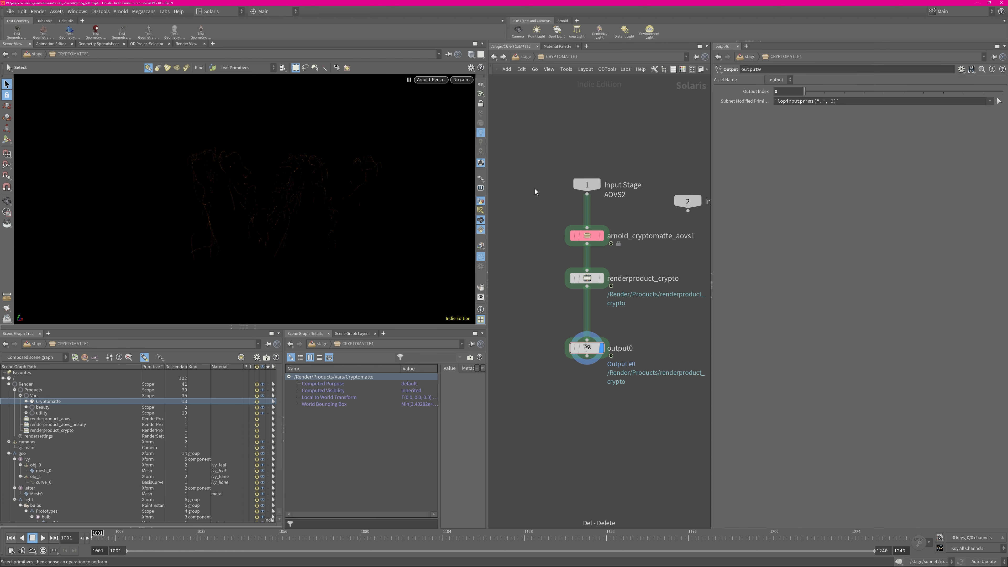
pyautogui.click(523, 59)
pyautogui.click(536, 108)
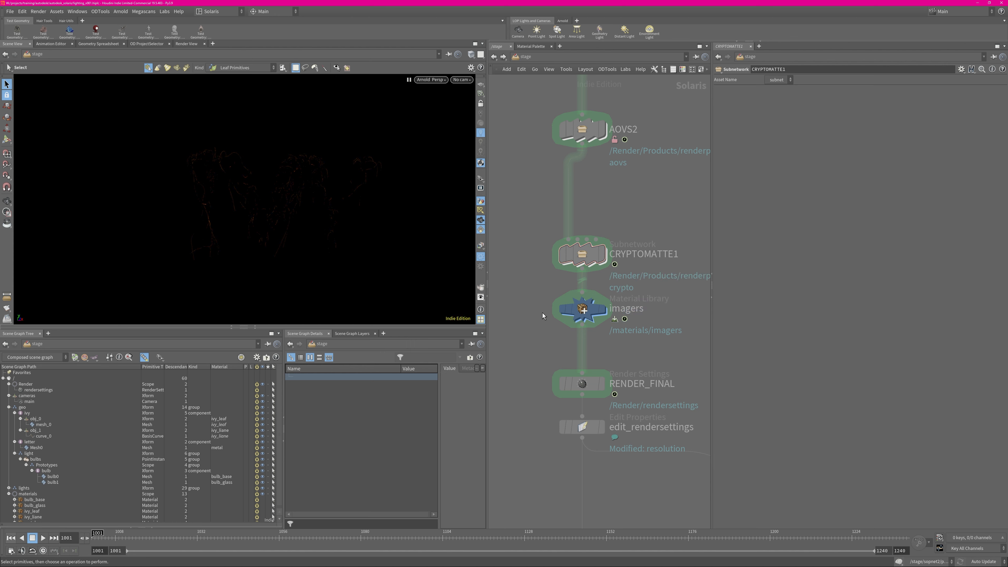
# Expand the Arnold Shaders settings of the RENDER_FINAL node and make it the displayed node
pyautogui.moveTo(589, 256); pyautogui.dragTo(589, 225)
pyautogui.moveTo(572, 339); pyautogui.dragTo(566, 285, button='middle')
pyautogui.click(577, 330)
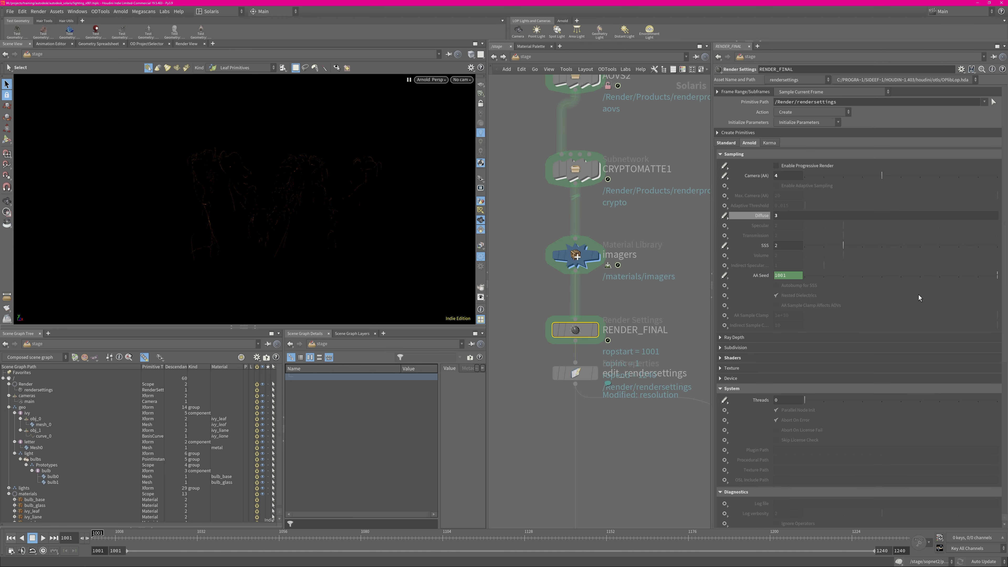
pyautogui.click(728, 357)
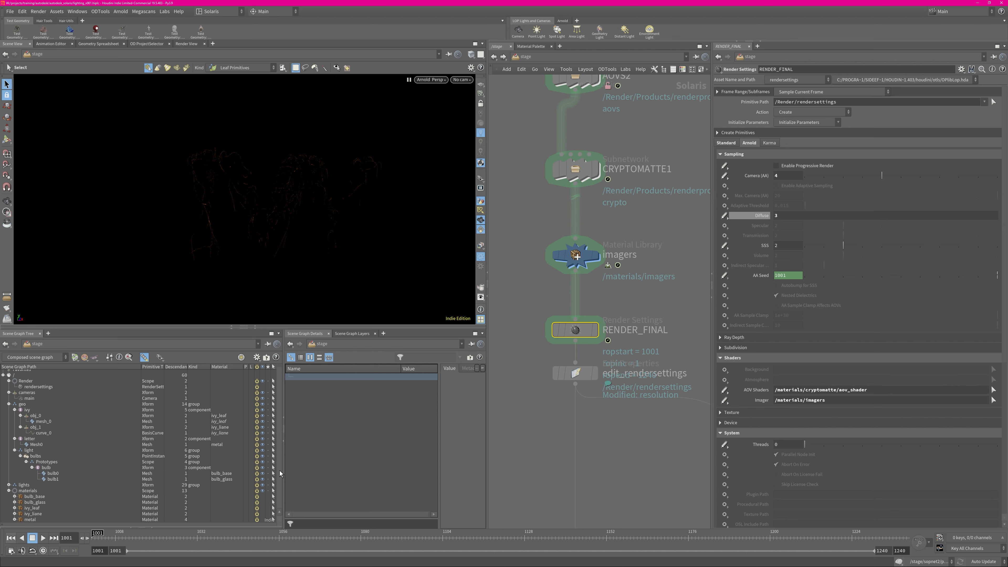
pyautogui.scroll(-1, 49, 511)
pyautogui.click(595, 329)
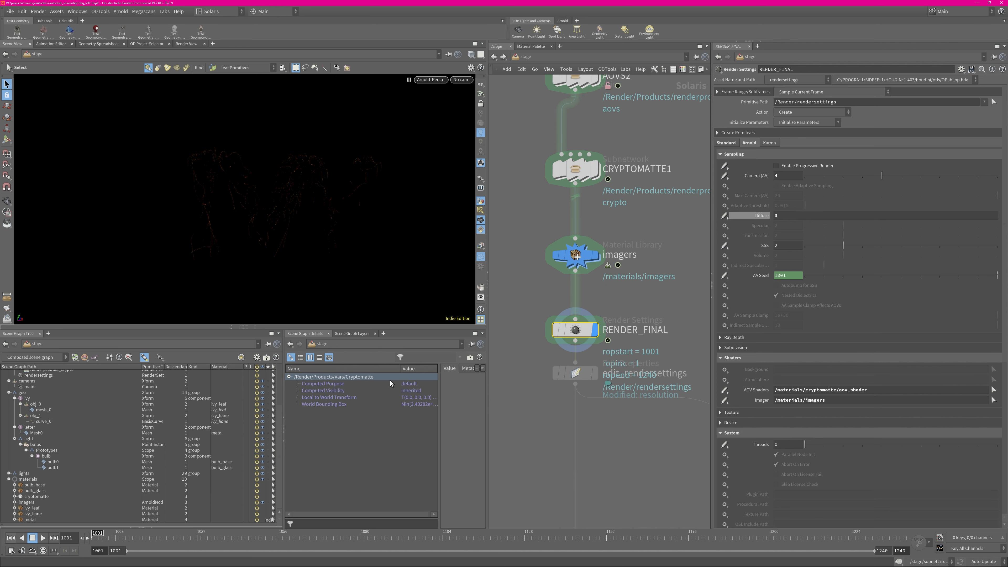
# Compare the cryptomatte material in the scene graph with RENDER_FINAL's AOV Shaders and Imager paths
pyautogui.click(33, 497)
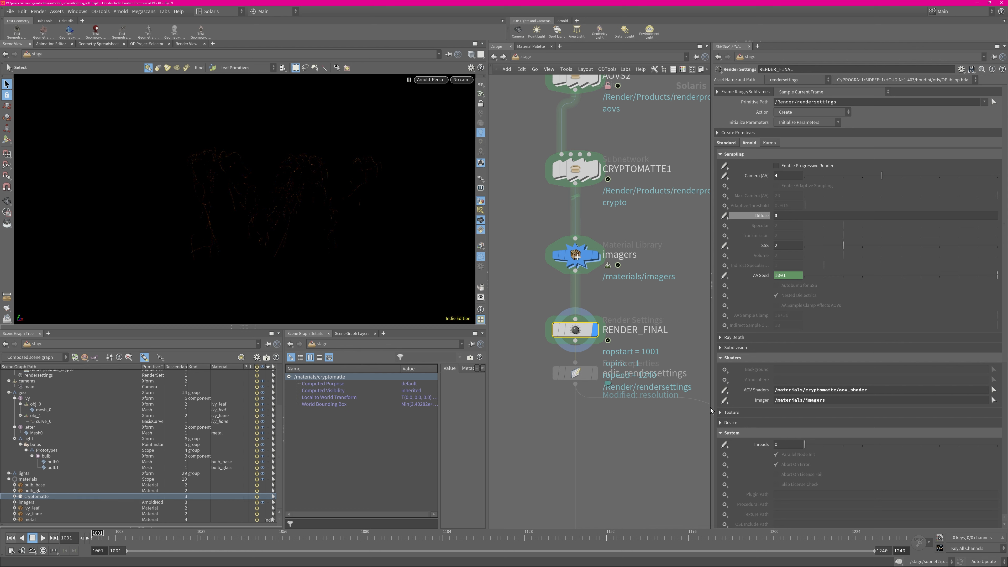
pyautogui.moveTo(869, 393); pyautogui.dragTo(773, 390)
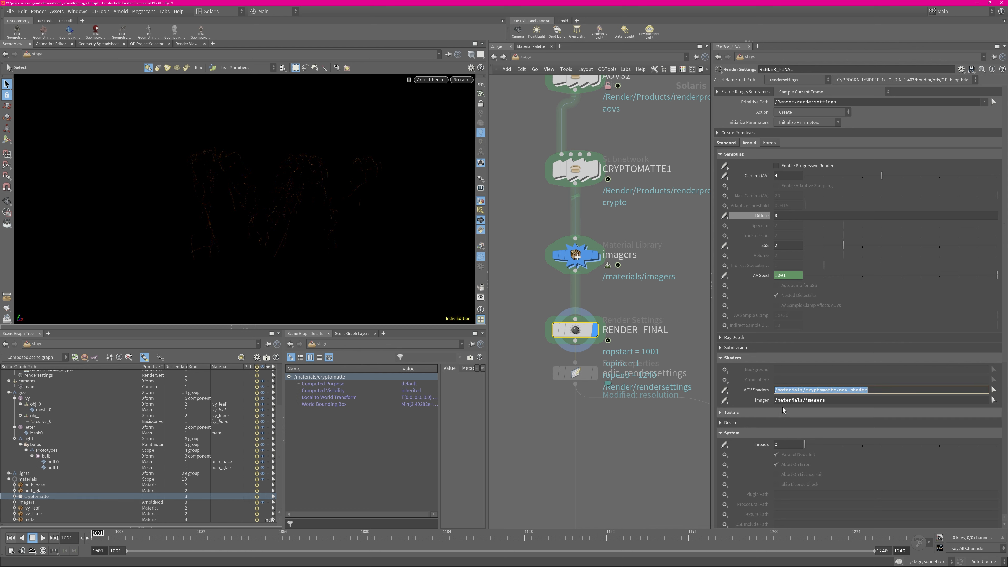
pyautogui.moveTo(834, 402); pyautogui.dragTo(775, 403)
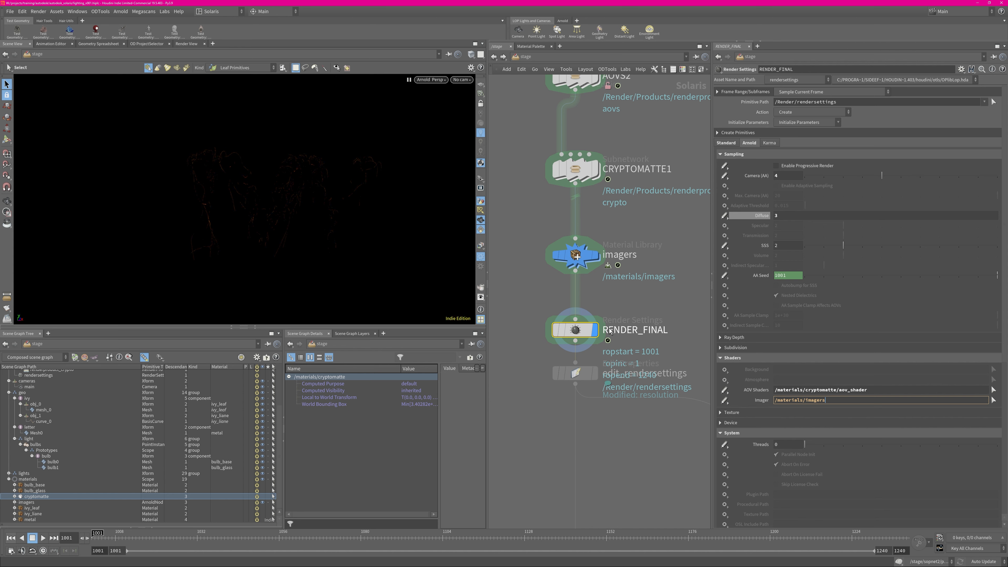
# Open the network inside the imagers material library
pyautogui.moveTo(579, 257)
pyautogui.press('Tab')
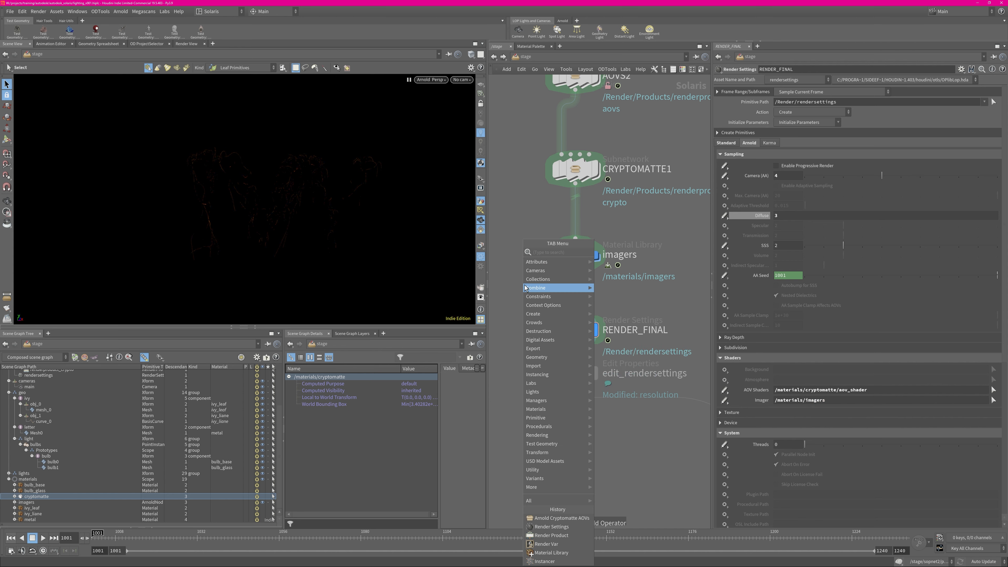
pyautogui.write('mater')
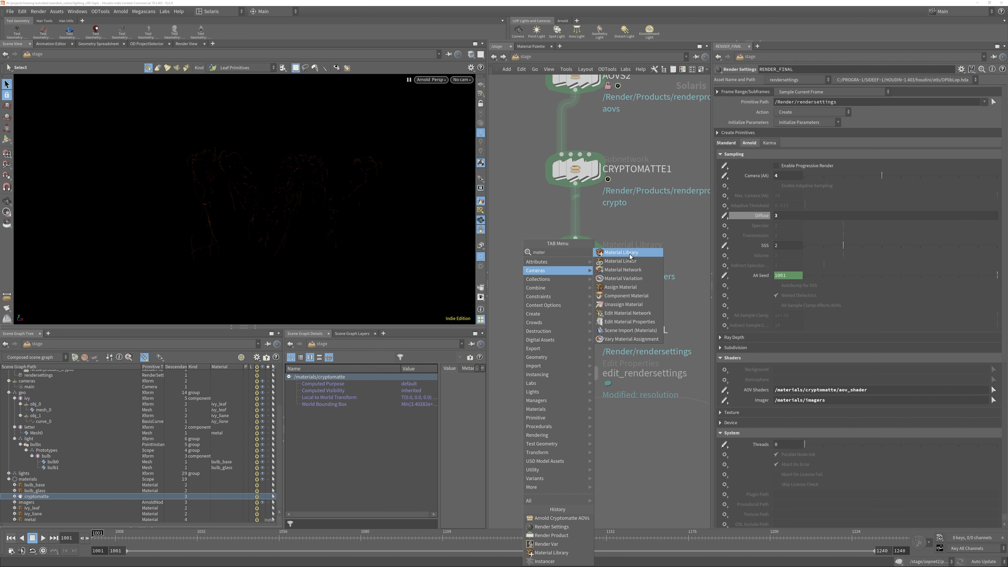
pyautogui.click(575, 256)
pyautogui.doubleClick(575, 256)
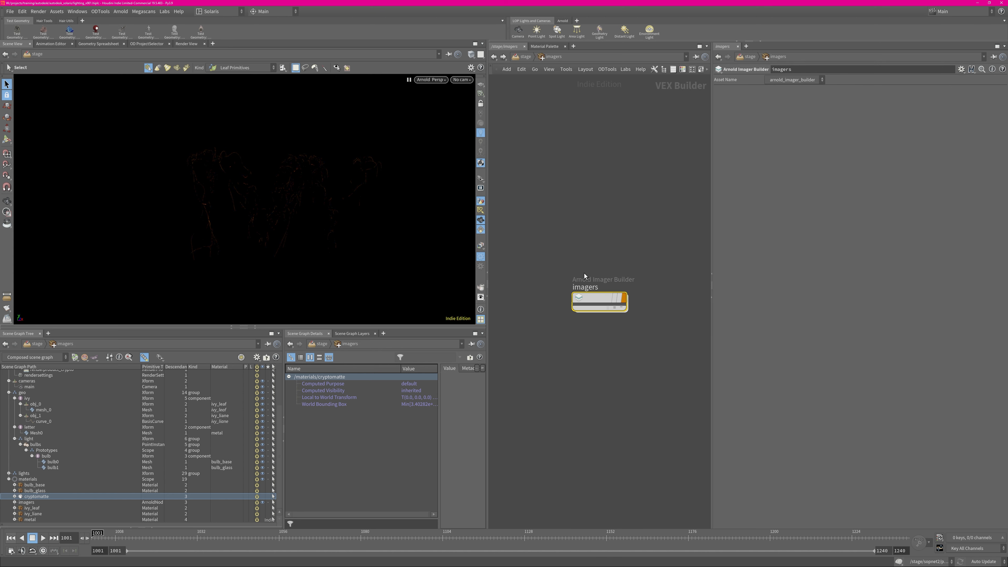
# Place a second Arnold Imager Builder beside the existing imagers builder and delete it again
pyautogui.press('Tab')
pyautogui.write('arim')
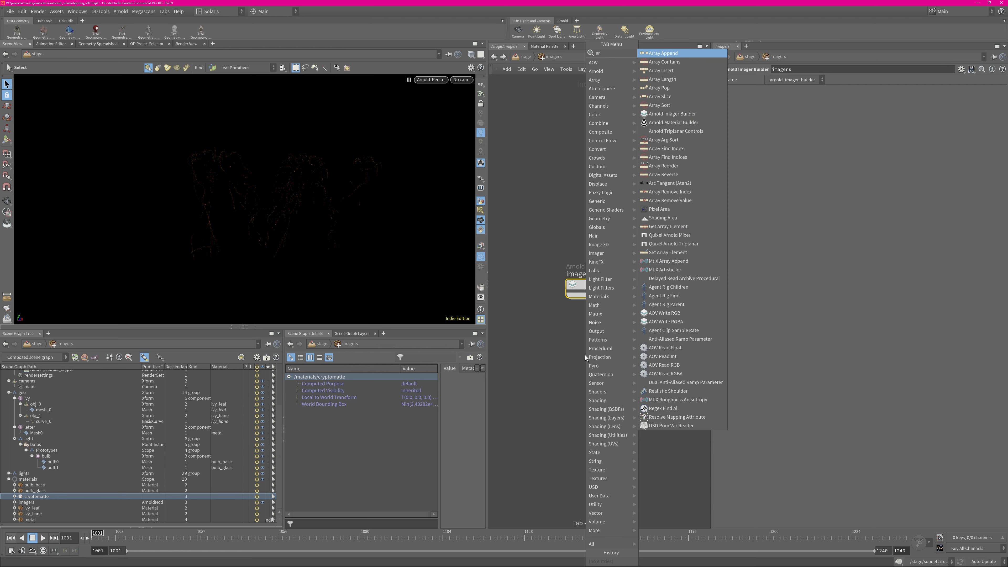
pyautogui.press('Return')
pyautogui.click(667, 295)
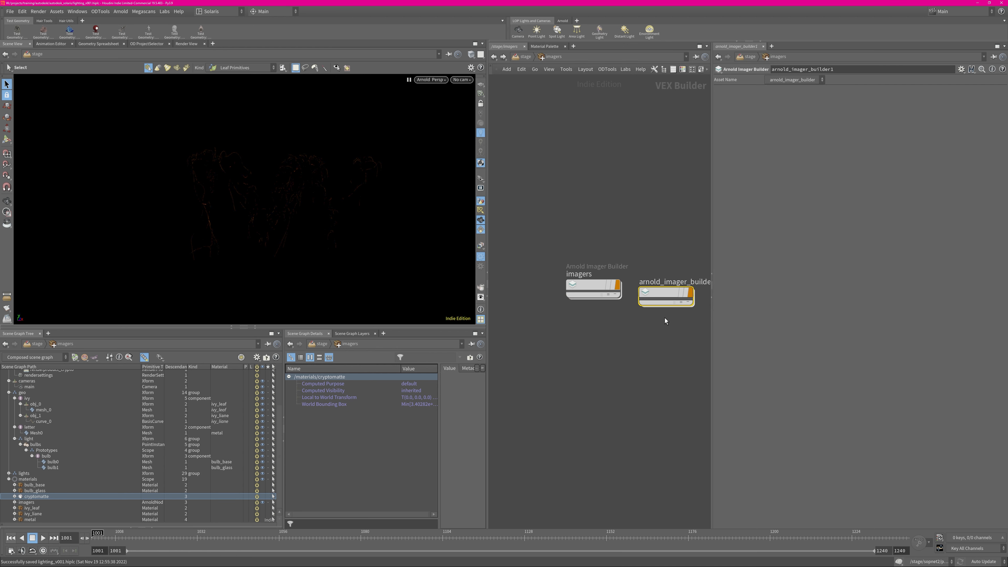
pyautogui.press('Delete')
# Inspect the denoiser node inside the imagers builder, and check RENDER_FINAL's Imager path back in the stage network
pyautogui.doubleClick(597, 289)
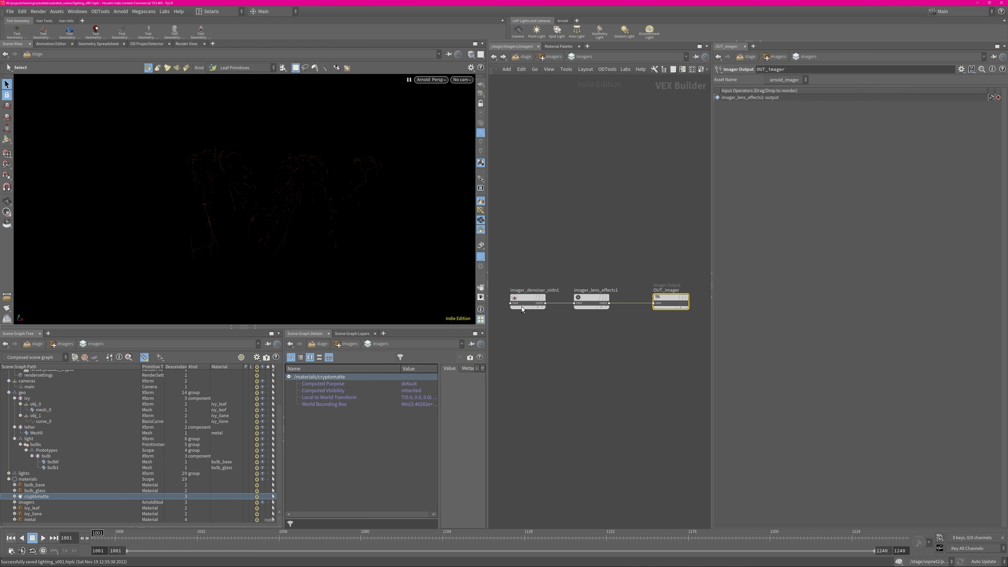
pyautogui.moveTo(511, 275); pyautogui.dragTo(620, 333)
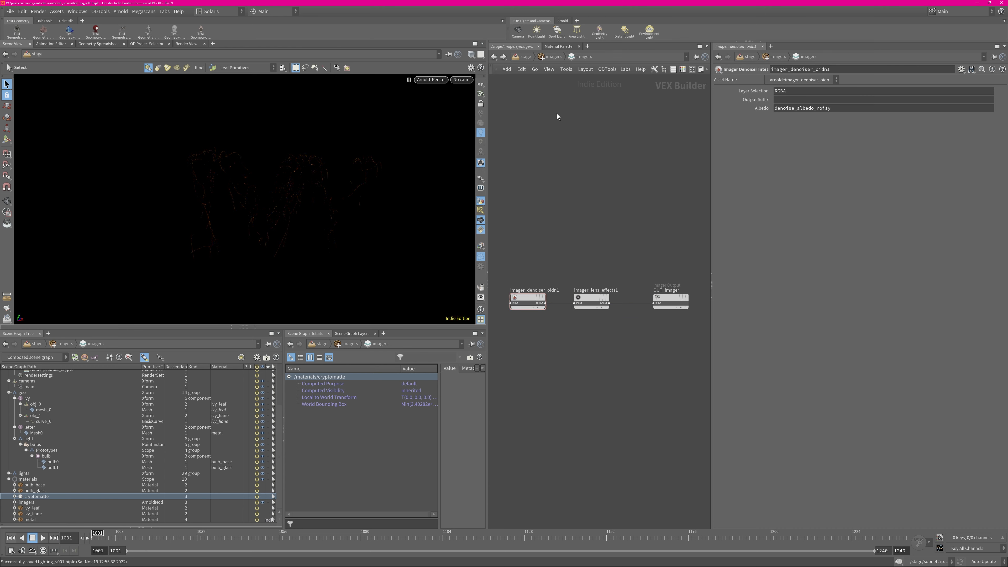
pyautogui.click(523, 57)
pyautogui.click(575, 329)
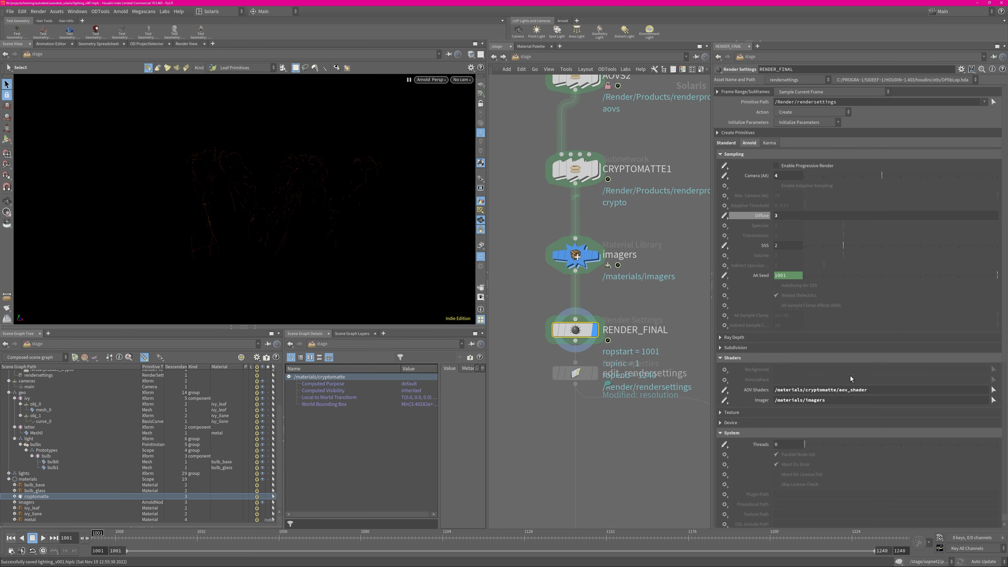
pyautogui.moveTo(839, 391); pyautogui.dragTo(768, 400)
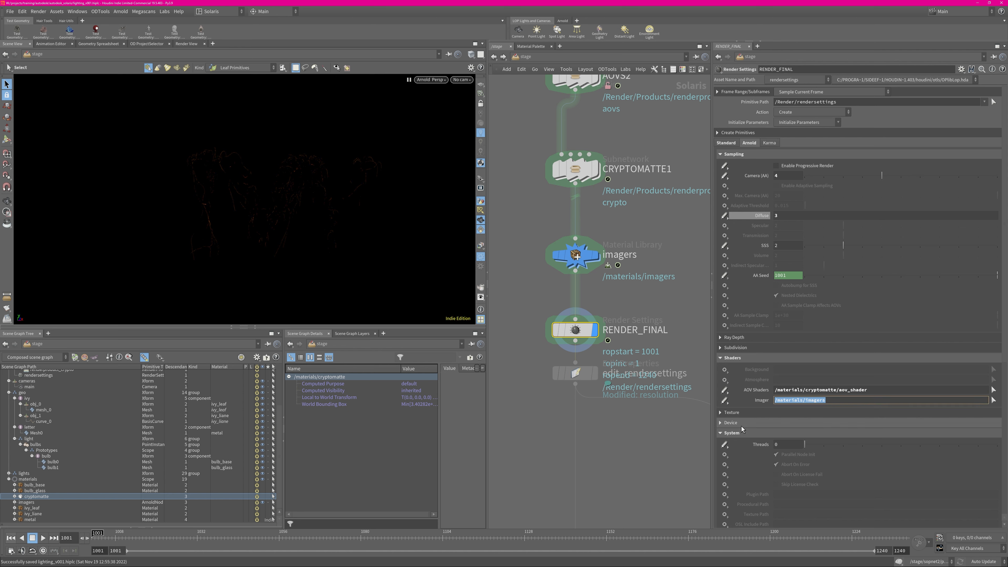
# Move the edit_rendersettings node further below RENDER_FINAL and make it the displayed node
pyautogui.click(532, 430)
pyautogui.moveTo(630, 454); pyautogui.dragTo(580, 278, button='middle')
pyautogui.scroll(-4, 604, 331)
pyautogui.moveTo(604, 331); pyautogui.dragTo(589, 379, button='middle')
pyautogui.scroll(4, 591, 359)
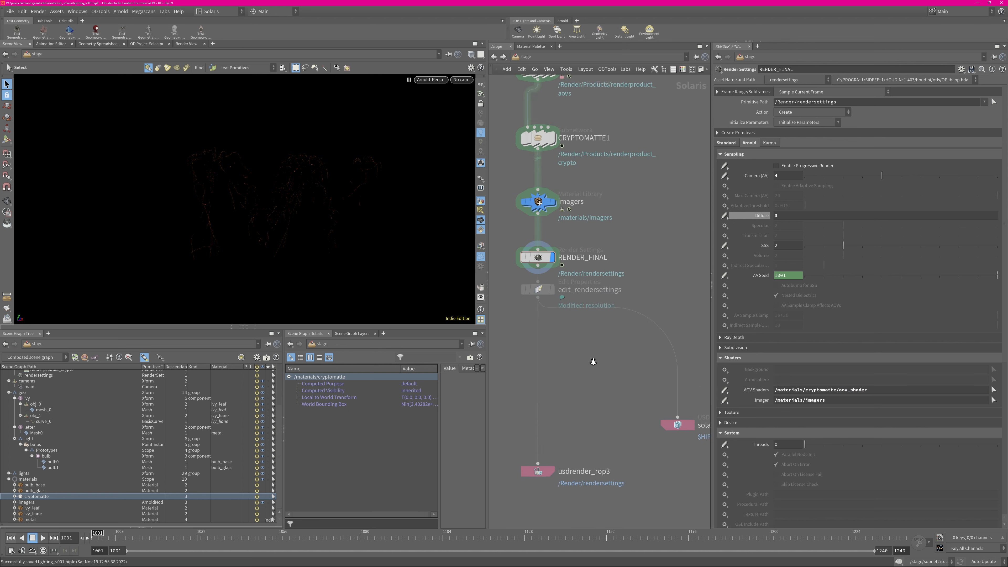
pyautogui.moveTo(544, 287); pyautogui.dragTo(545, 309)
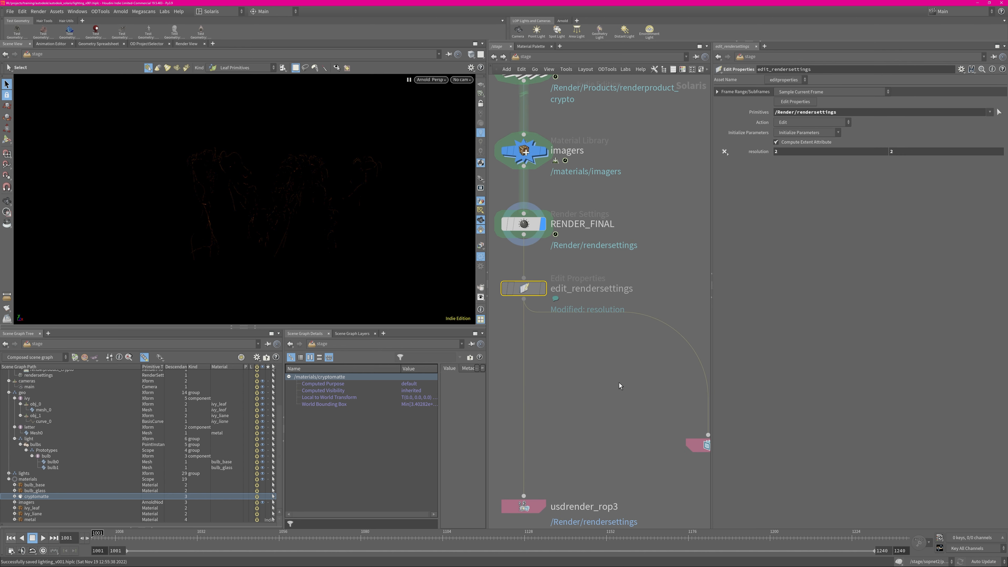
pyautogui.click(603, 373)
pyautogui.click(543, 288)
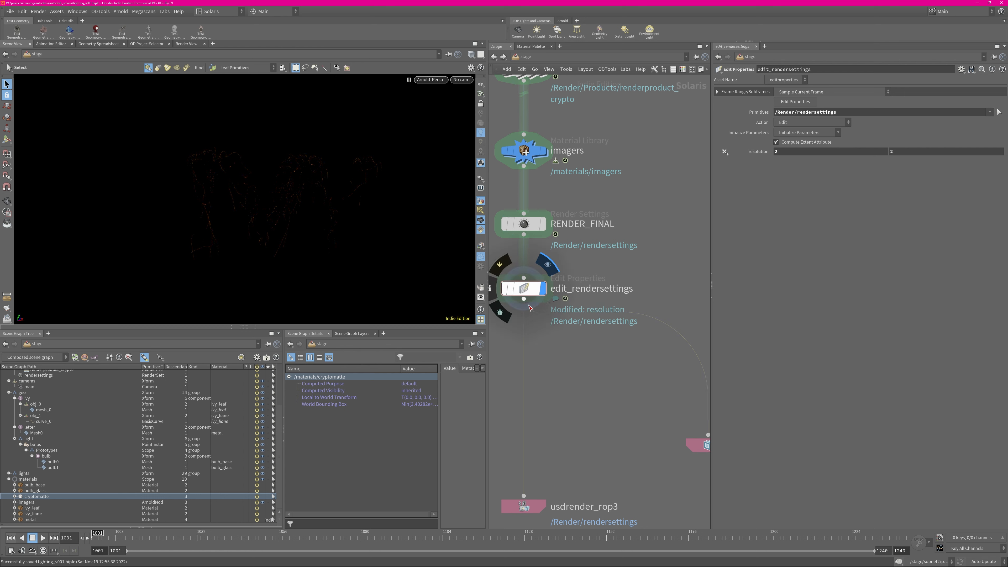
pyautogui.click(531, 230)
pyautogui.click(527, 294)
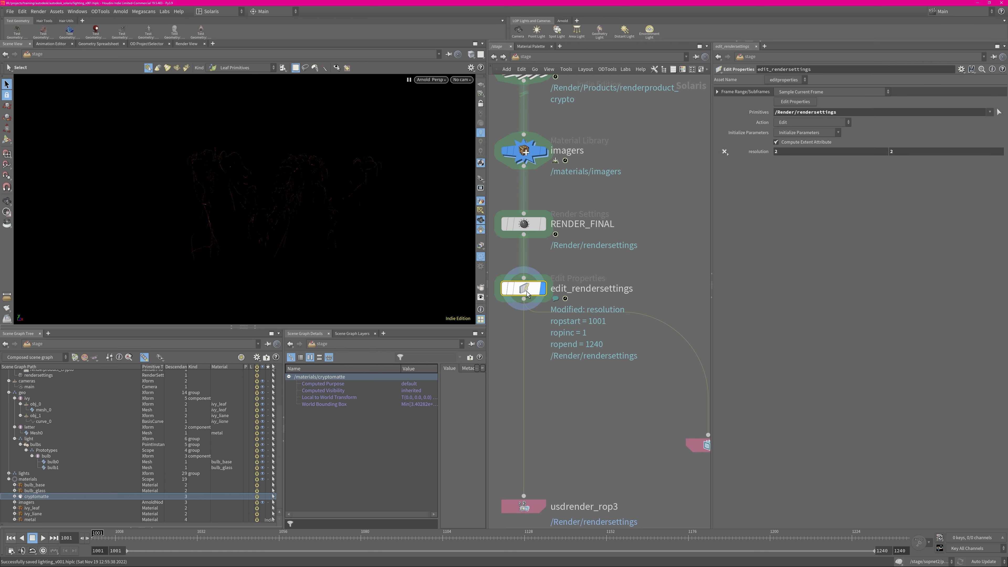
# Collapse the geo, Render, cameras and materials branches in the scene graph tree
pyautogui.scroll(3, 281, 414)
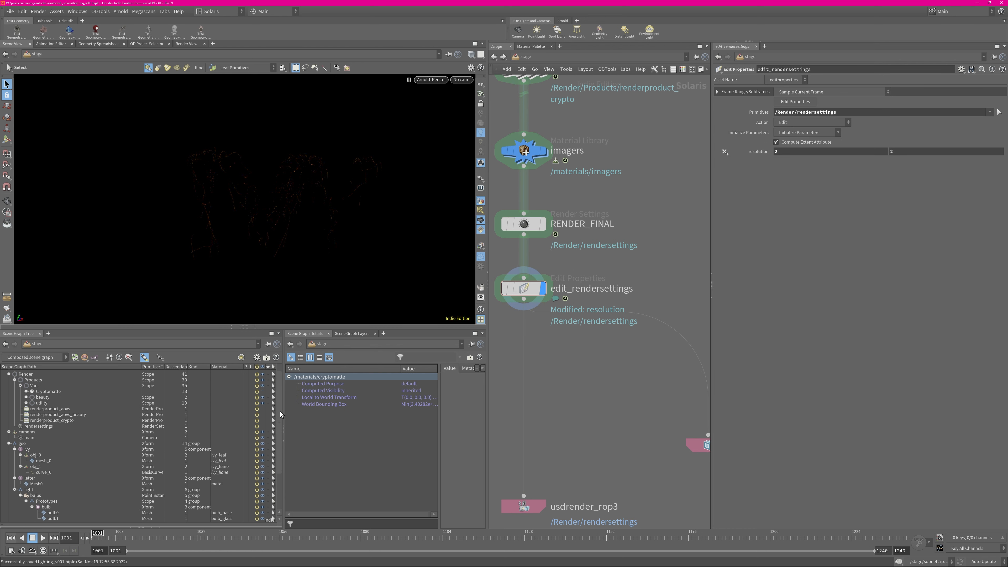
pyautogui.scroll(1, 281, 414)
pyautogui.click(9, 453)
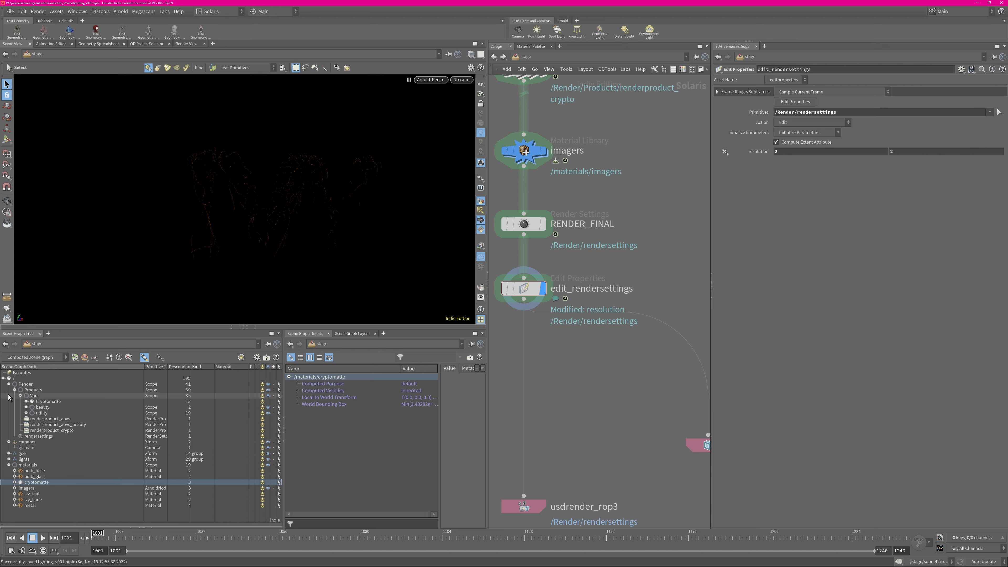
pyautogui.click(9, 384)
pyautogui.click(9, 389)
pyautogui.click(8, 407)
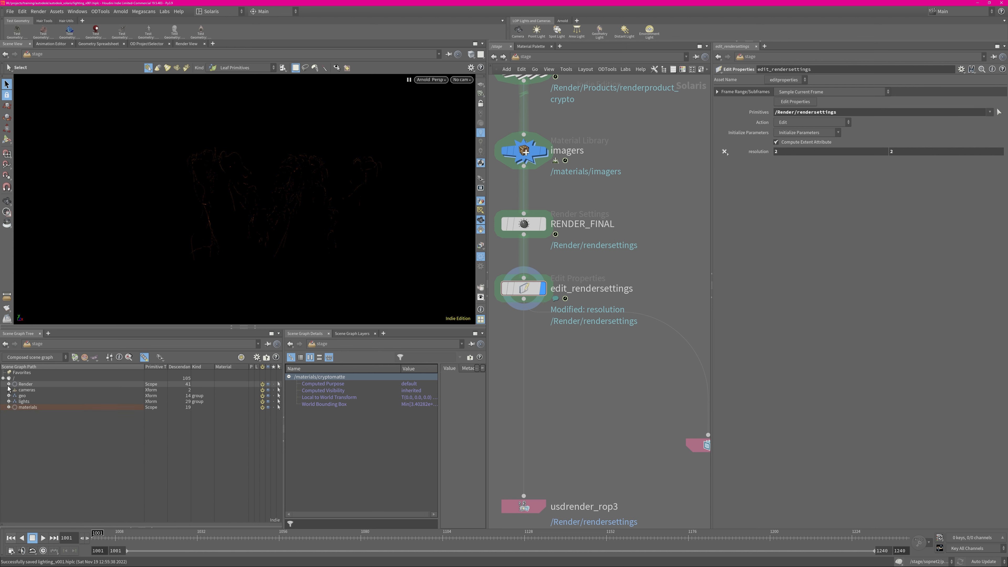
# Select the rendersettings primitive under Render in the scene graph and review its Arnold global attributes
pyautogui.click(9, 384)
pyautogui.click(38, 436)
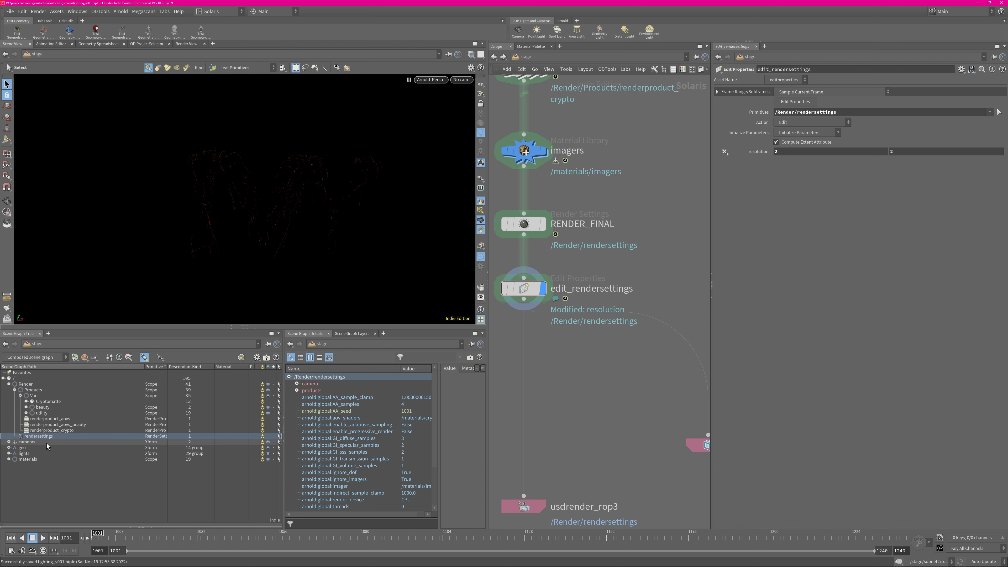
pyautogui.click(20, 395)
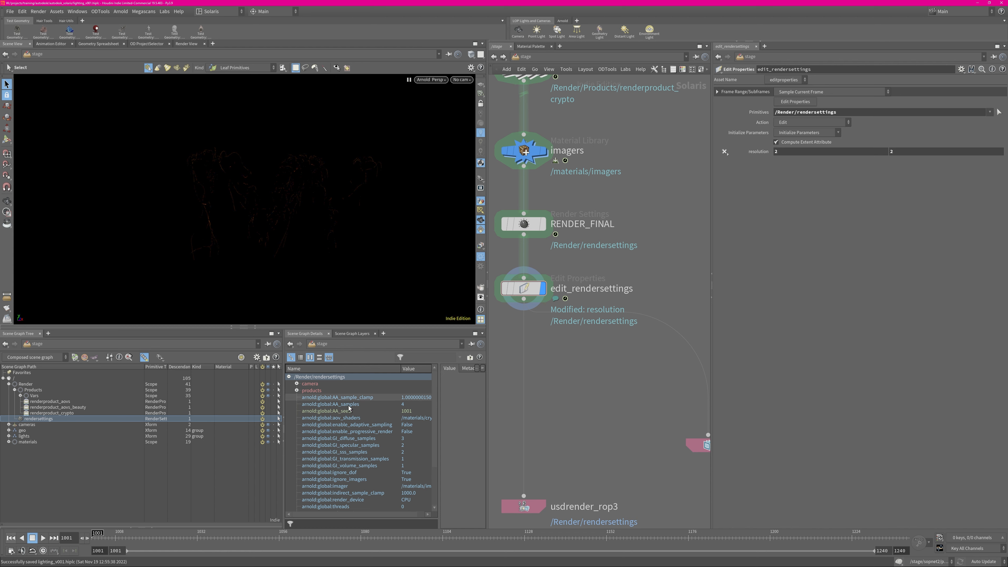
pyautogui.scroll(-3, 435, 437)
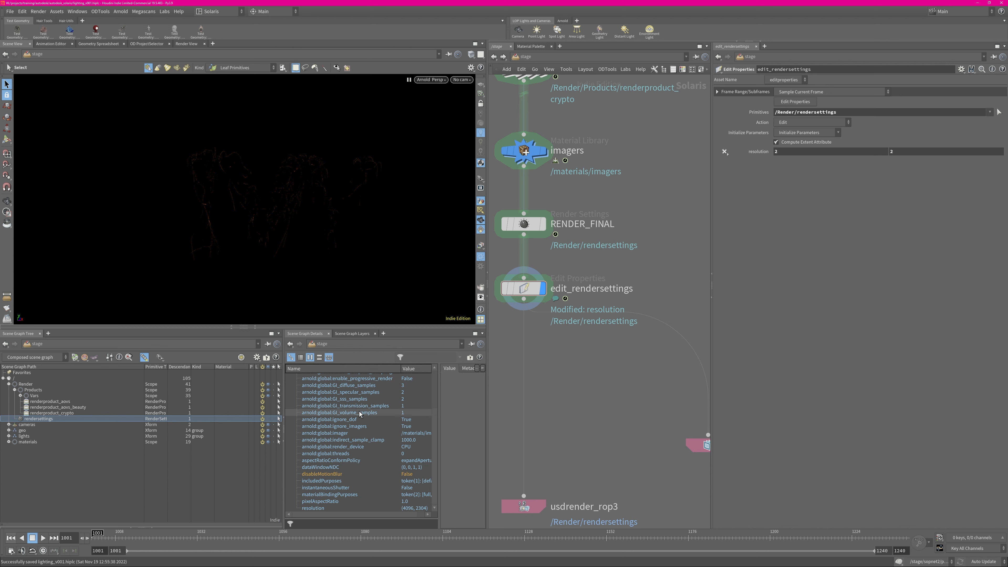
pyautogui.scroll(2, 434, 390)
pyautogui.scroll(1, 434, 390)
# Create an Edit Properties node for arnold:global:AA_samples on the rendersettings primitive, using Multiply if Exists with a value of 3
pyautogui.click(349, 399)
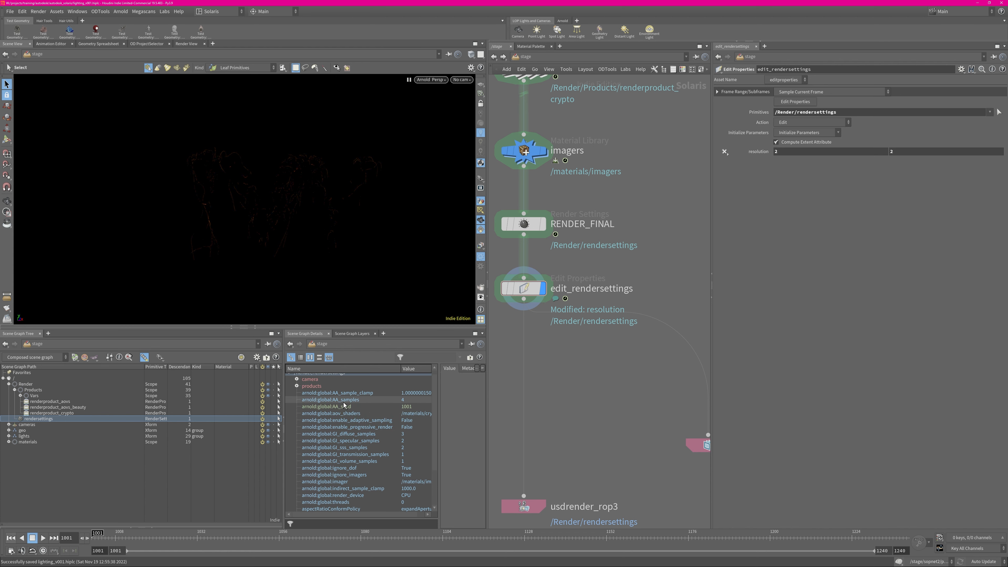
pyautogui.rightClick(345, 400)
pyautogui.click(373, 407)
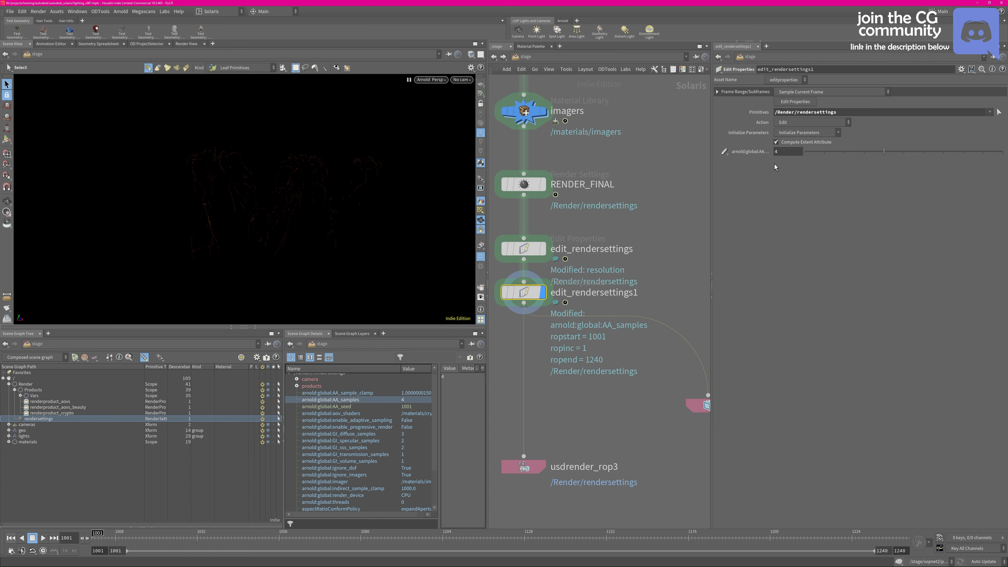
pyautogui.click(727, 154)
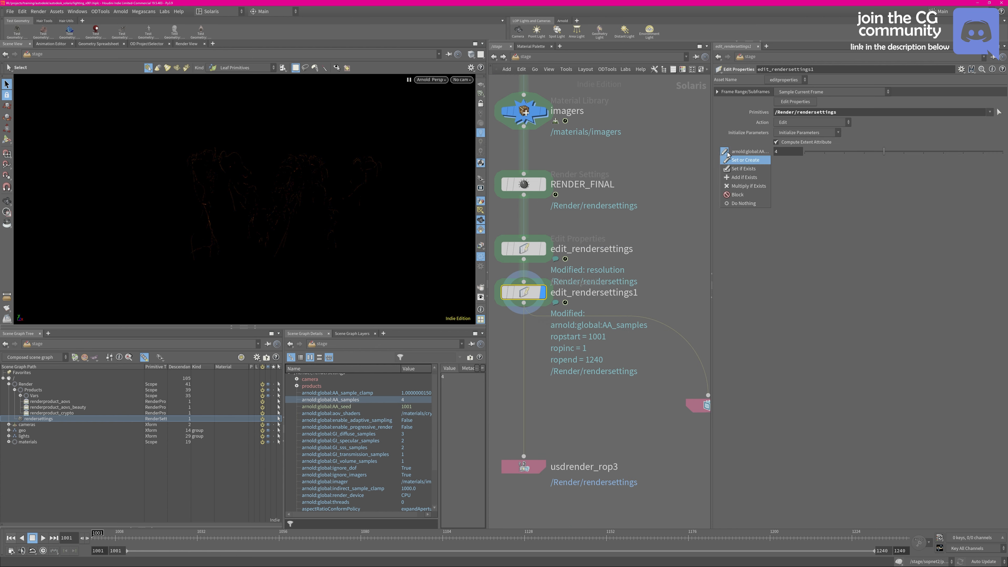
pyautogui.click(756, 186)
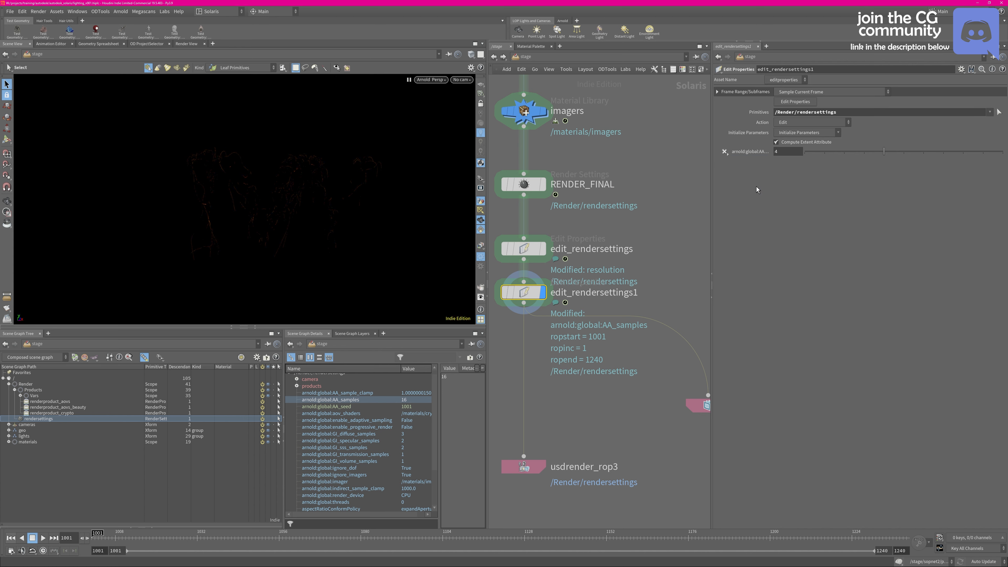
pyautogui.click(786, 152)
pyautogui.press('Return')
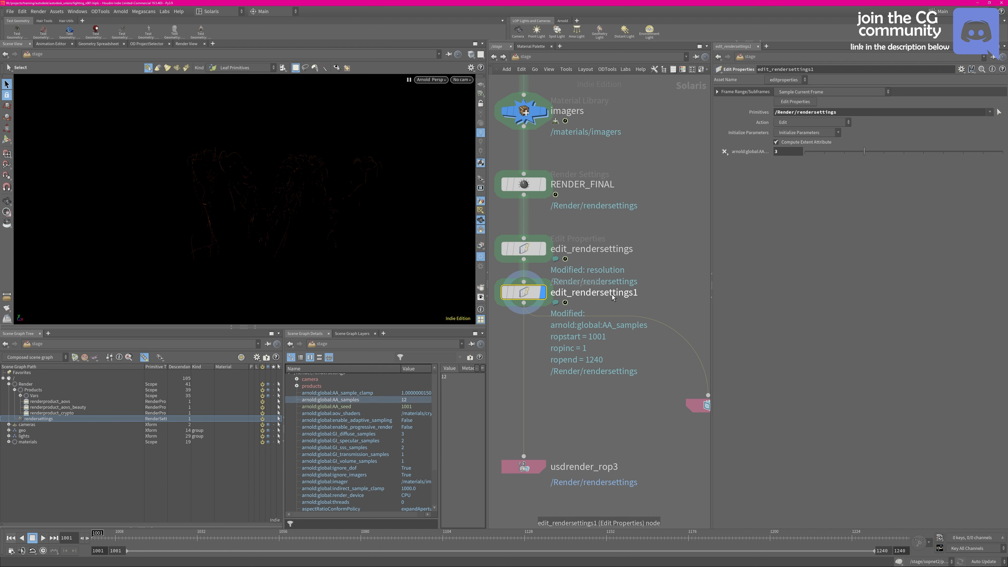
# Save the scene, remove the edit_rendersettings1 node and make RENDER_FINAL the displayed node
pyautogui.hotkey('ctrl', 's')
pyautogui.press('Delete')
pyautogui.click(524, 253)
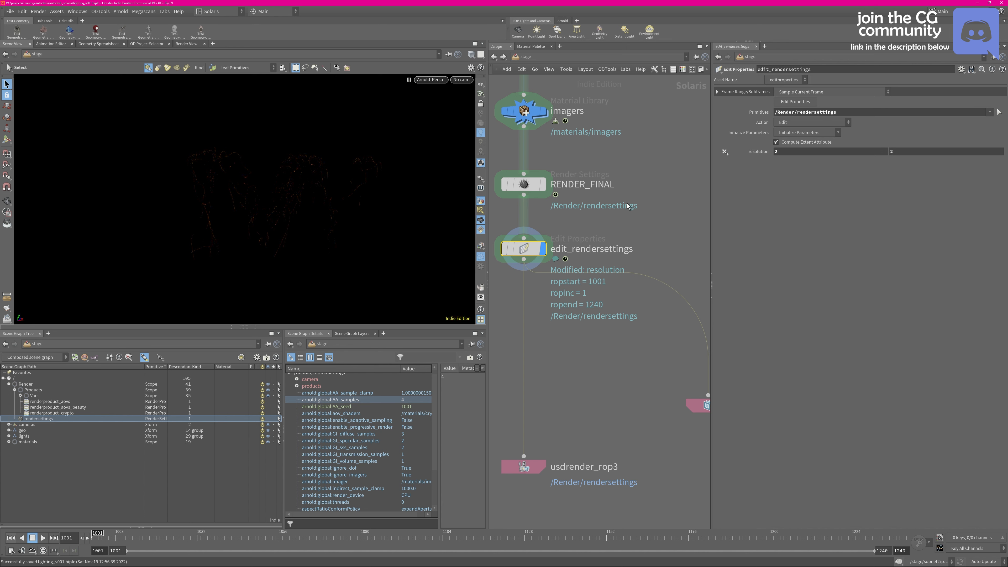
pyautogui.click(525, 185)
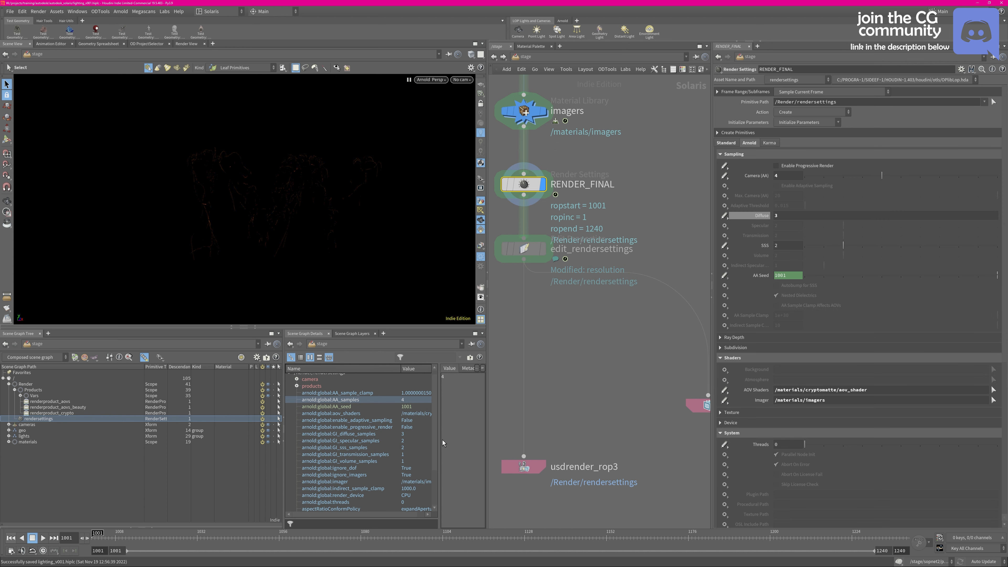